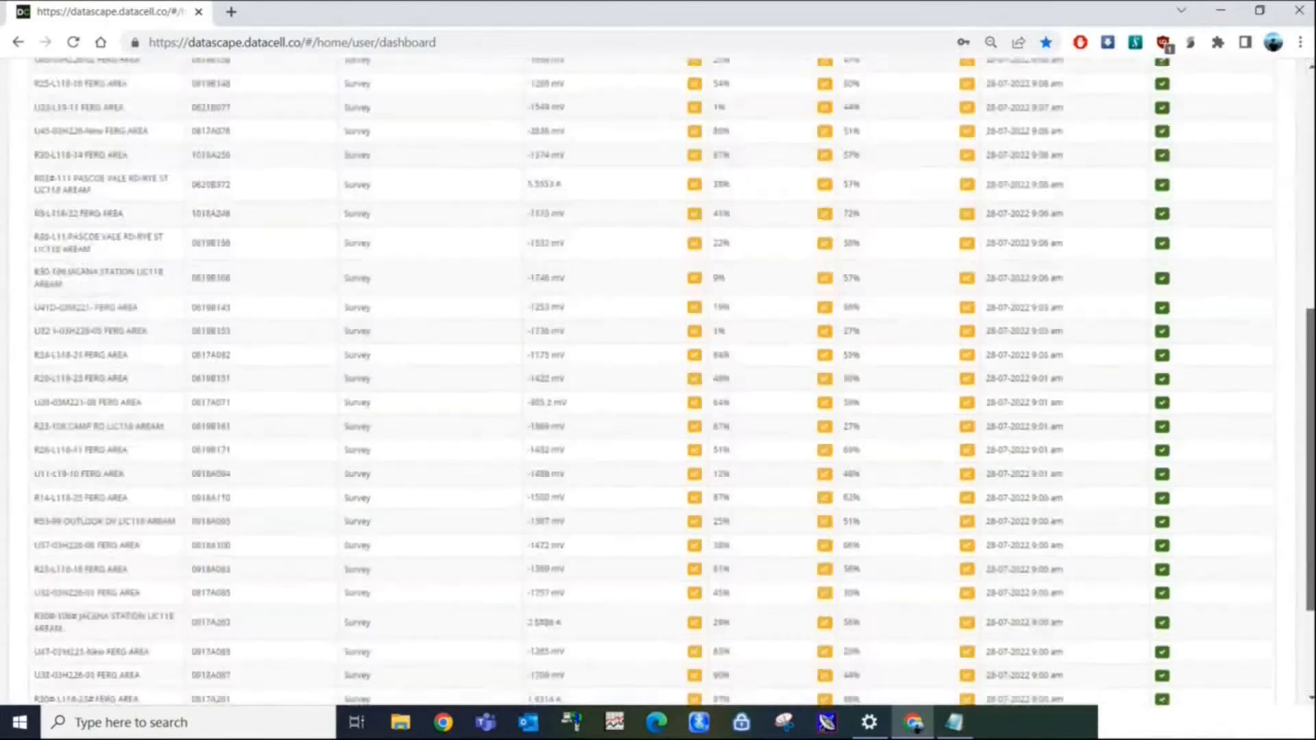
Sort the loggers by last data and view a channel 1 line graph for U39-03M221-17 and U39.1#-03M221-17.1#.
click(1028, 294)
scroll(657, 381, down, 1)
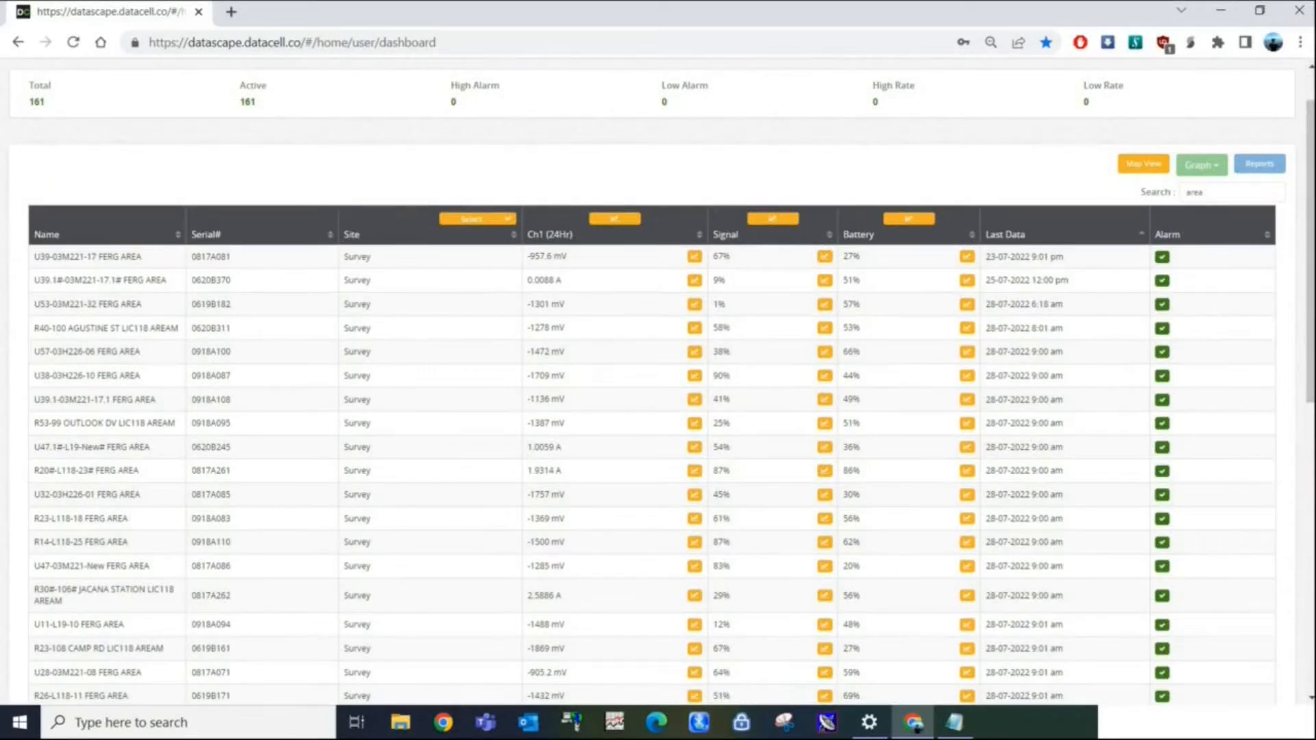
click(694, 256)
click(694, 280)
click(1202, 164)
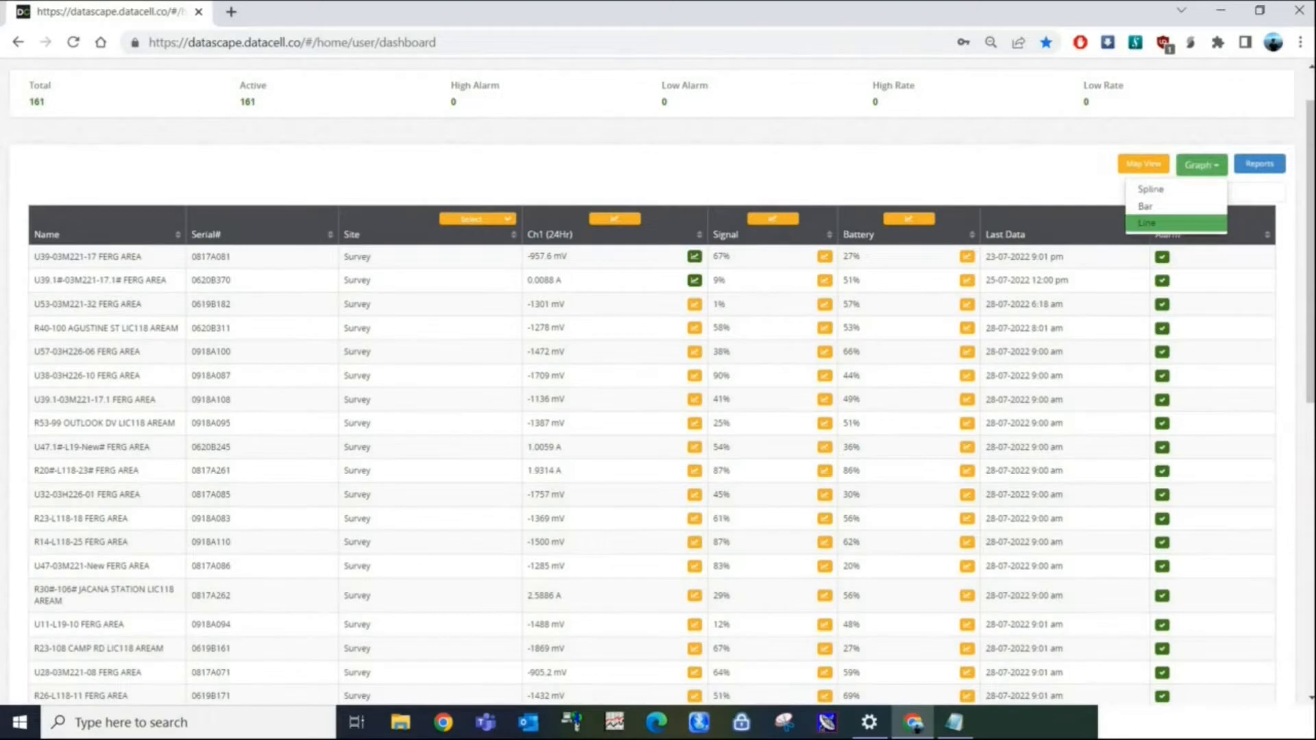
click(1175, 225)
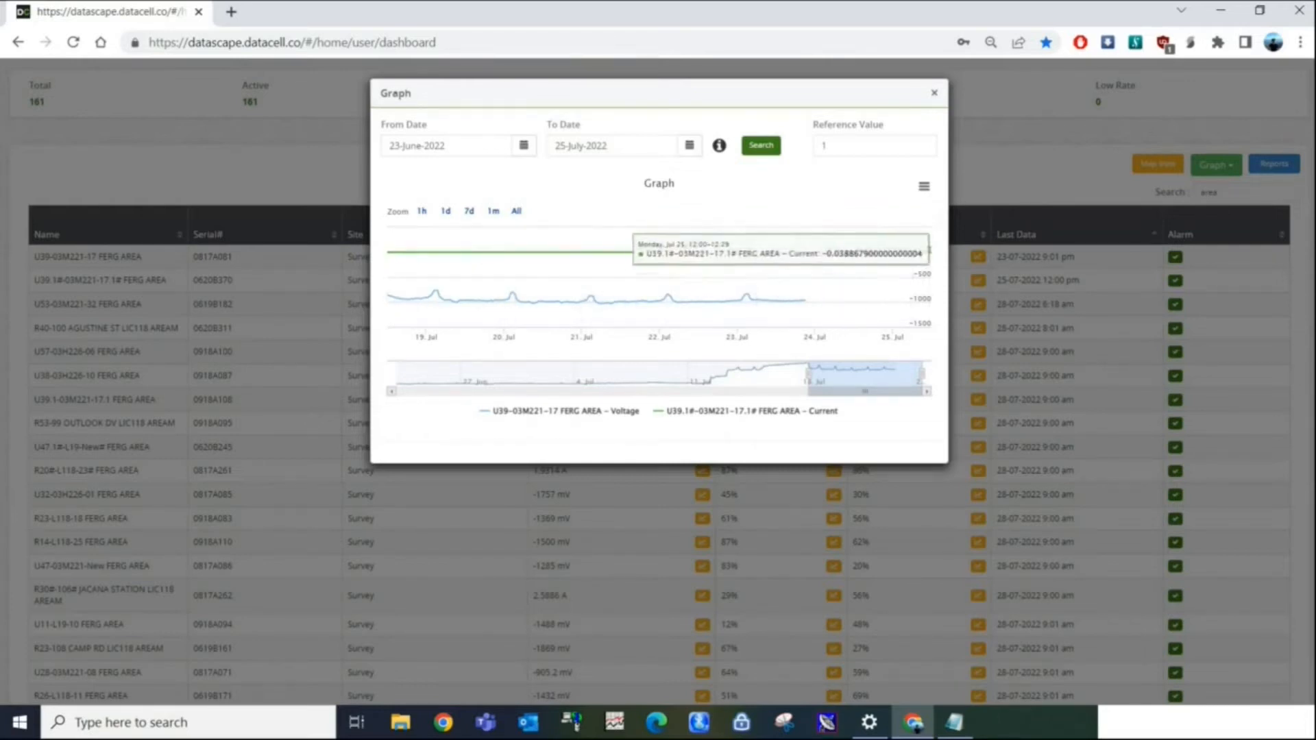
key(Escape)
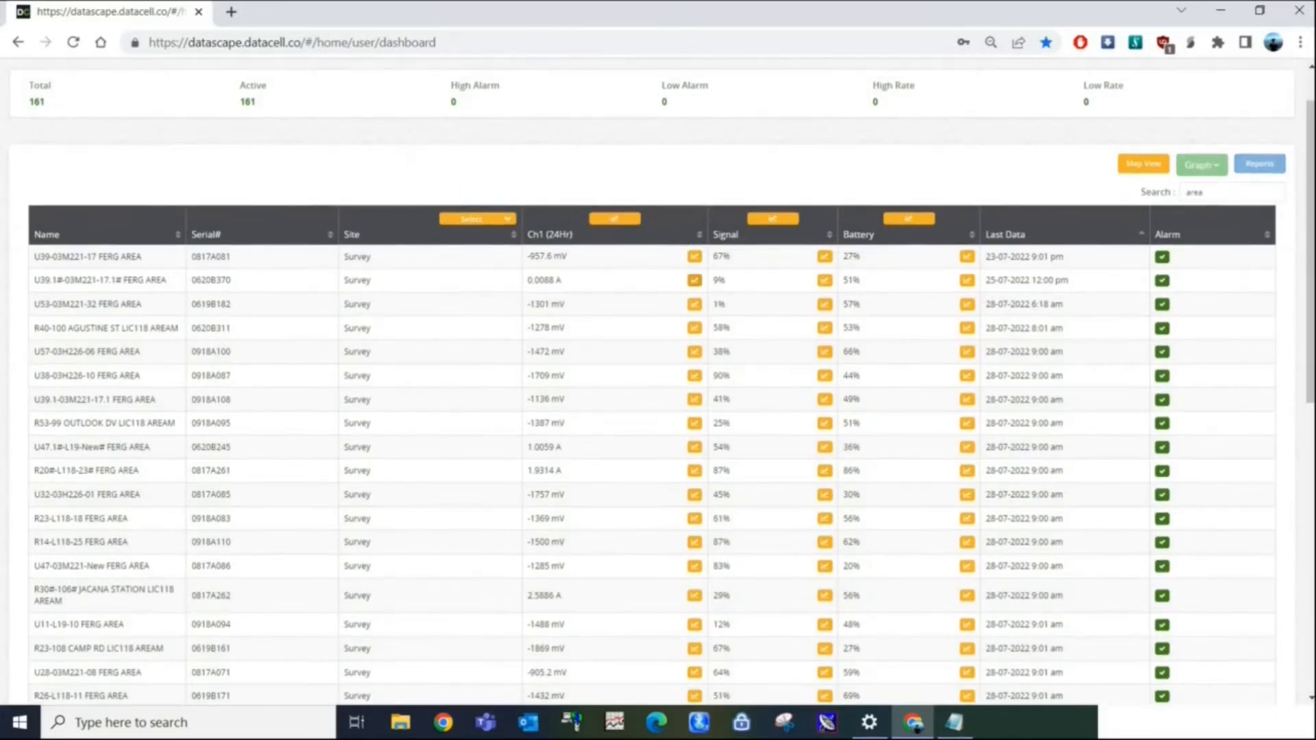
Filter the loggers by "aream" and select channel 1 for all of them except R30#-106# and R03#-111.
drag(1310, 251, 1310, 223)
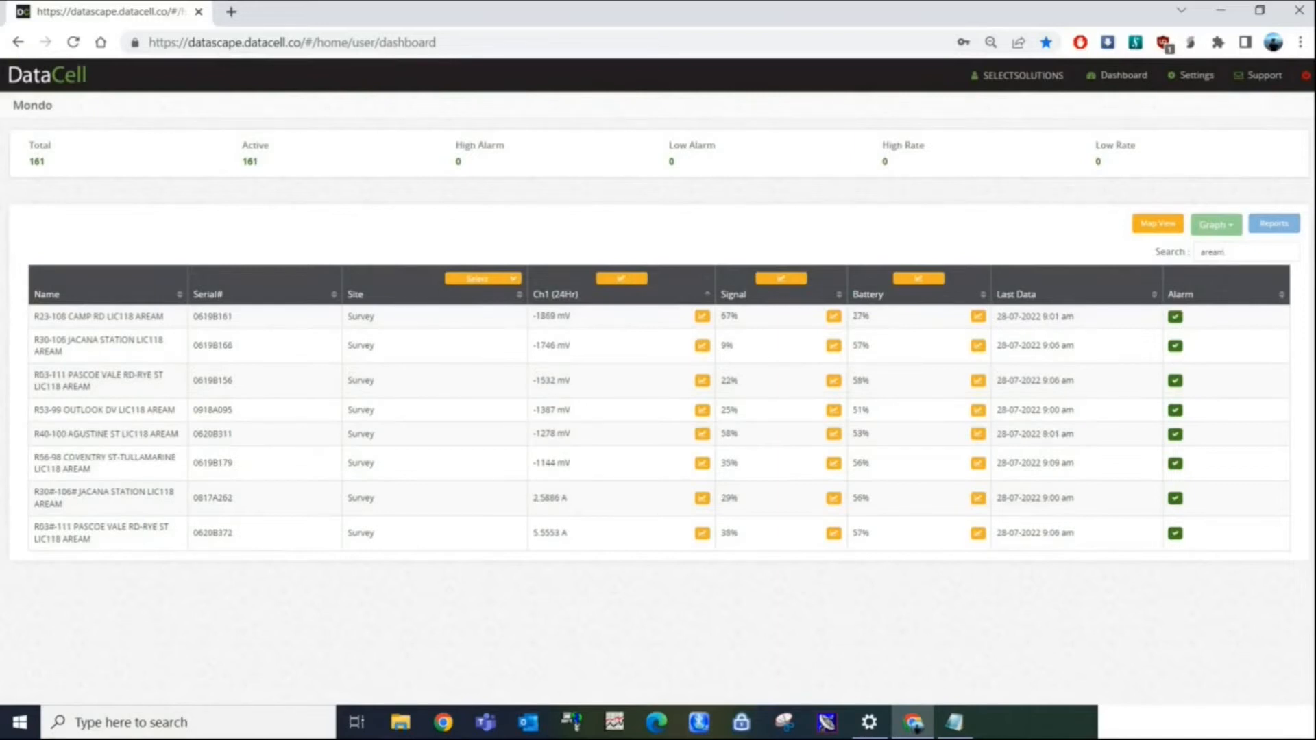
click(622, 278)
click(702, 499)
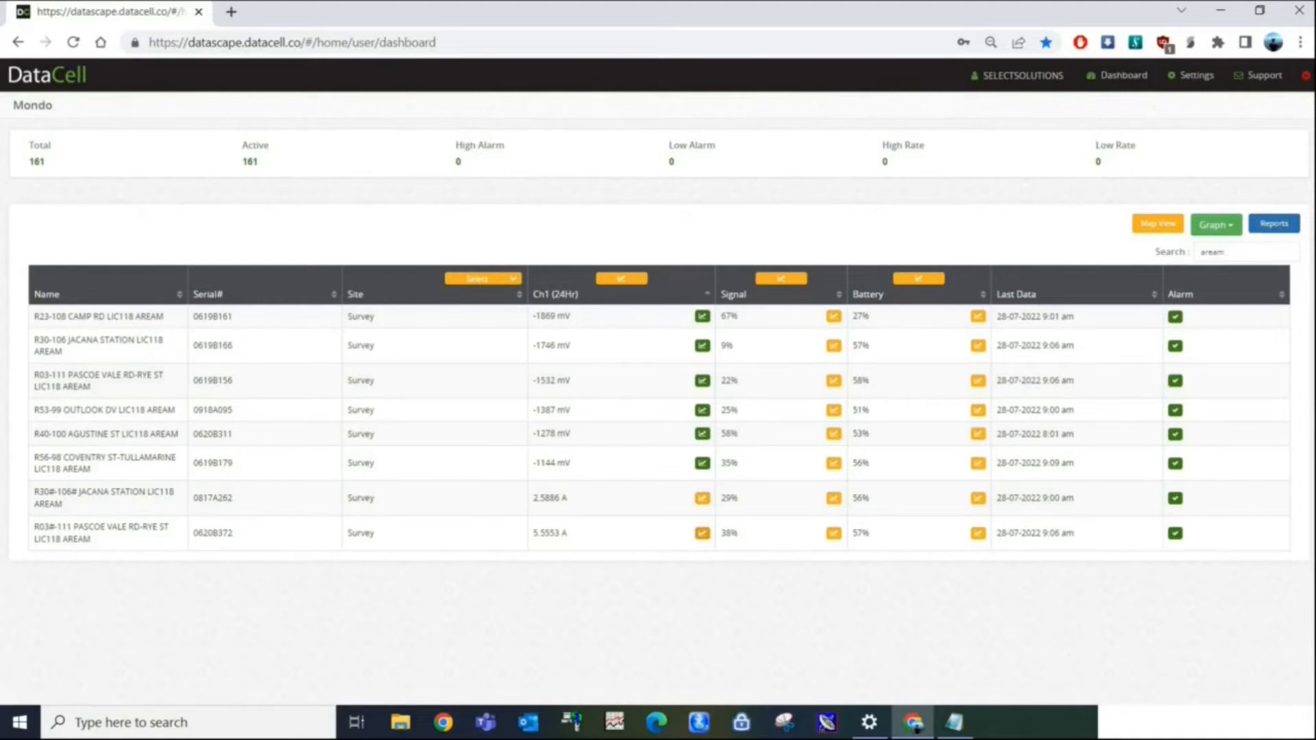
Open a report for the selected channels, set its type to MDT file download and exclude the rest period.
click(1273, 223)
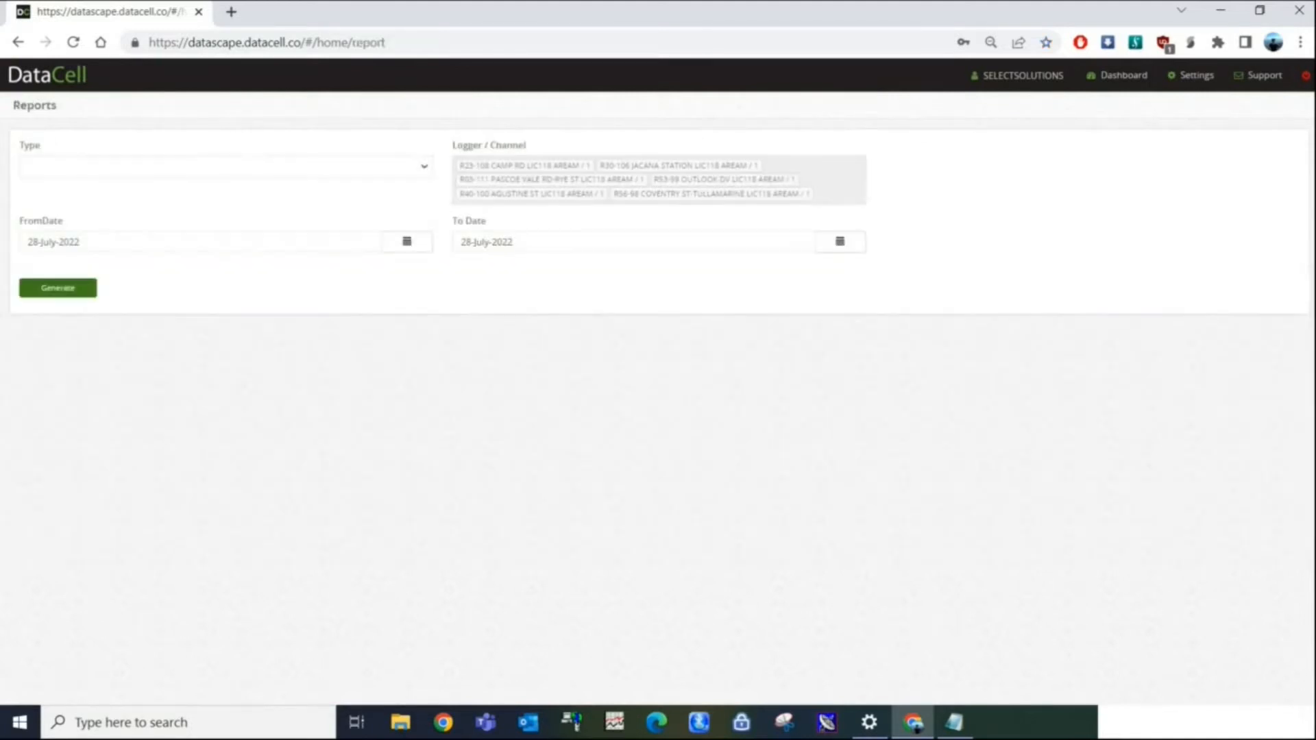
click(226, 167)
click(69, 301)
click(889, 238)
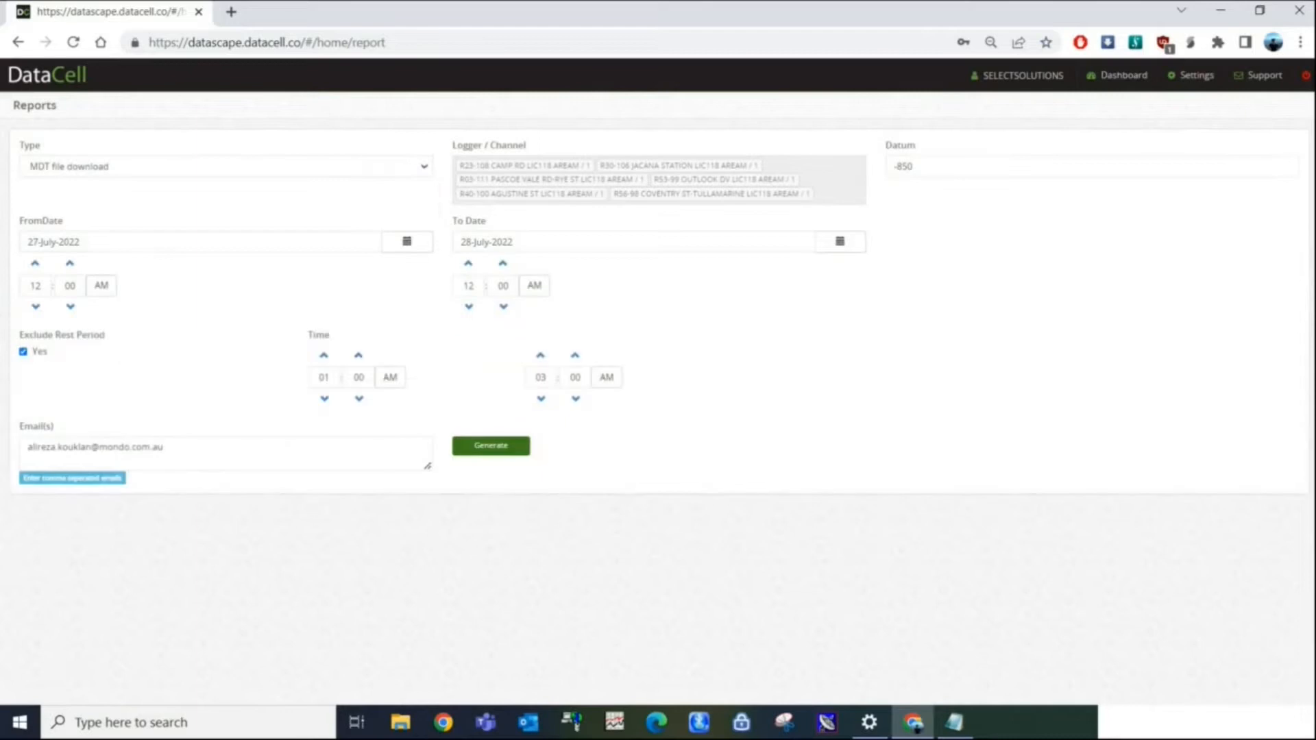
Enter the start hour and the recipient's e-mail, generate the MDT report and return to the dashboard.
double_click(39, 286)
double_click(60, 447)
click(491, 446)
key(alt+Left)
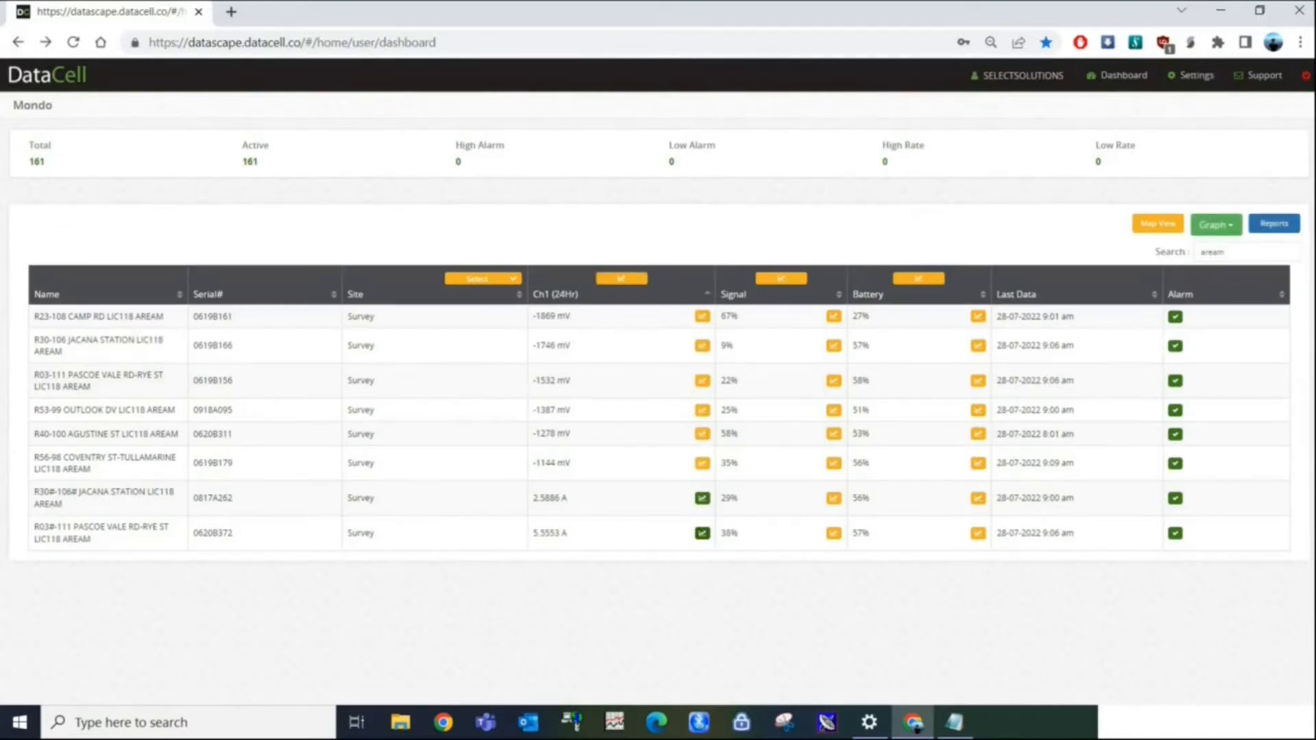
Open an MDT file download report for R30#-106# and R03#-111 with datum 0, excluding the rest period 01:00 to 05:00 AM.
click(1274, 223)
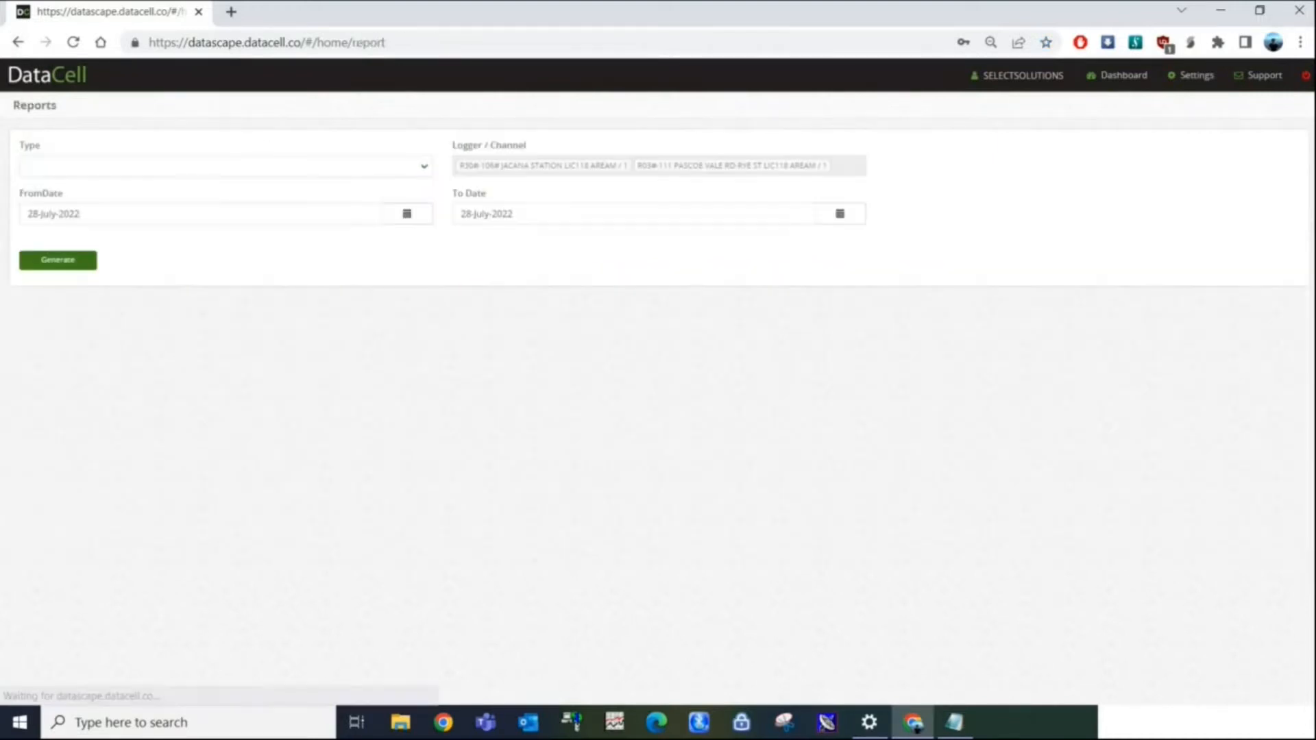
click(226, 167)
click(75, 300)
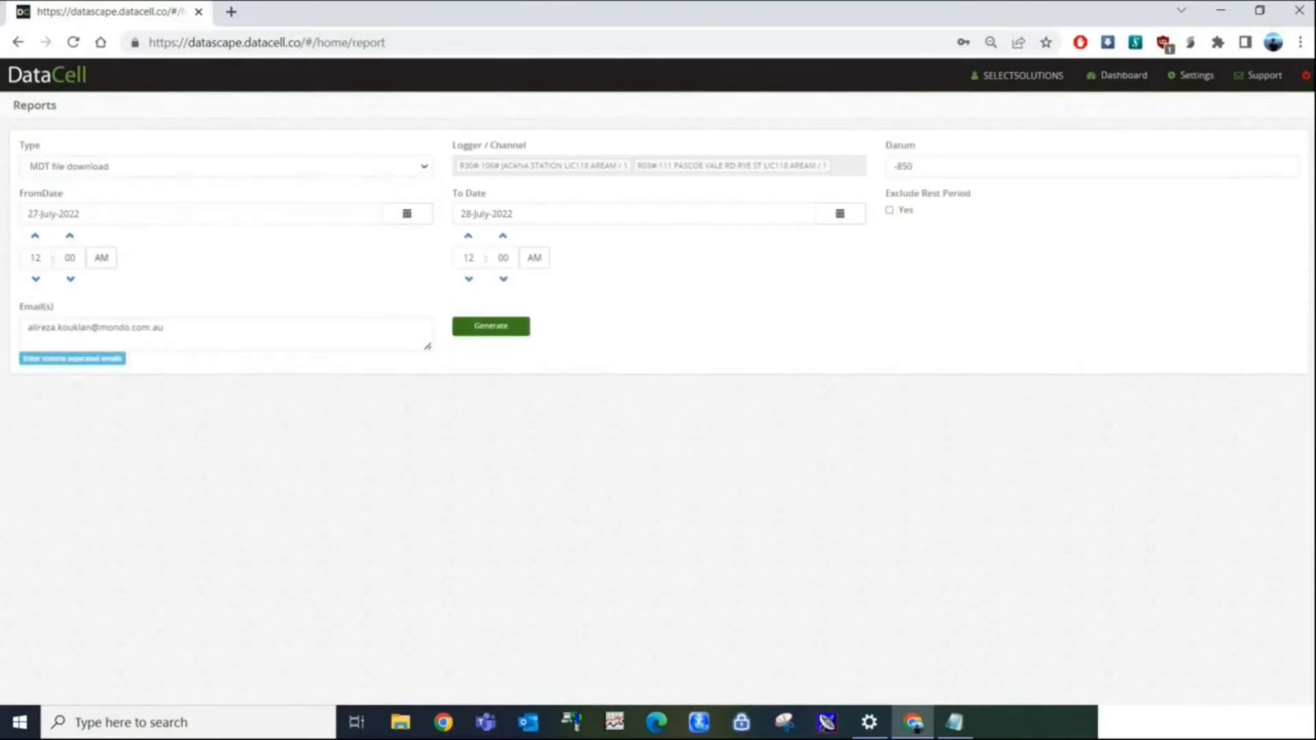
click(889, 210)
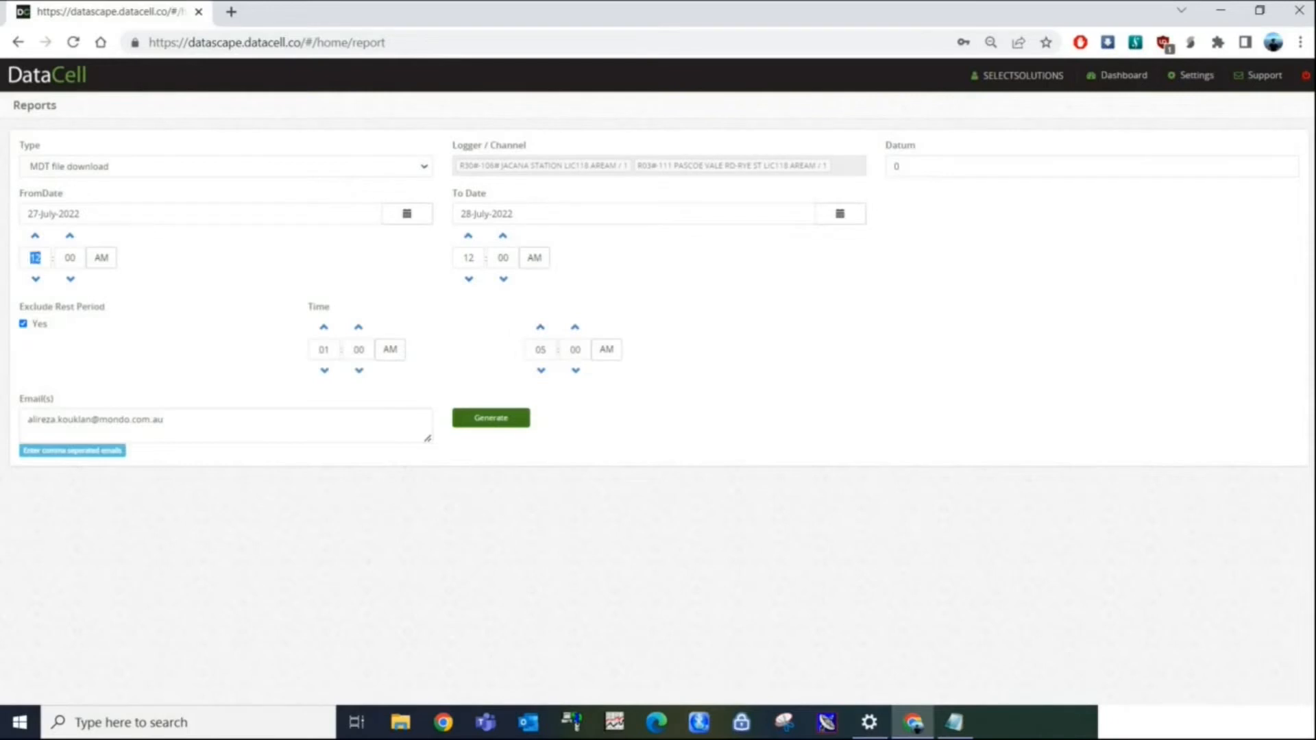
Set the start and end times to 08:00 AM, enter the recipient's e-mail and generate the MDT report.
key(shift+Home)
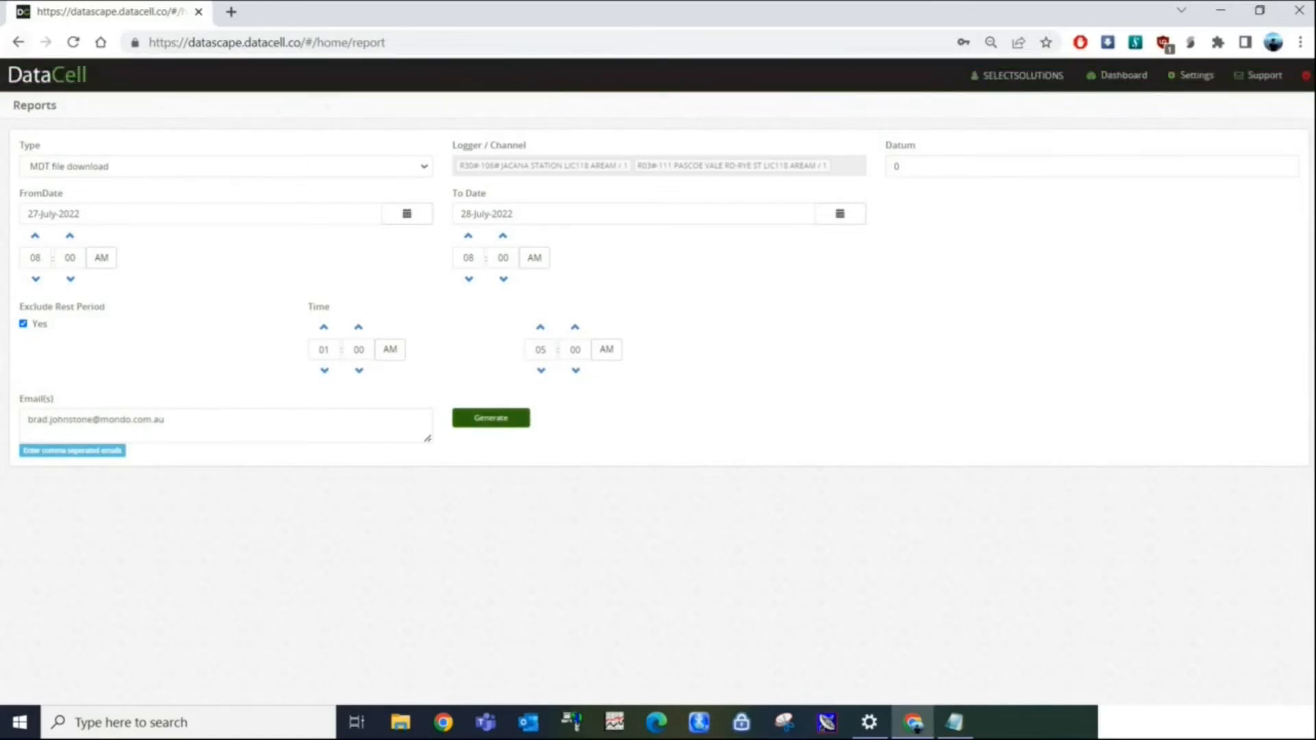
key(alt+Left)
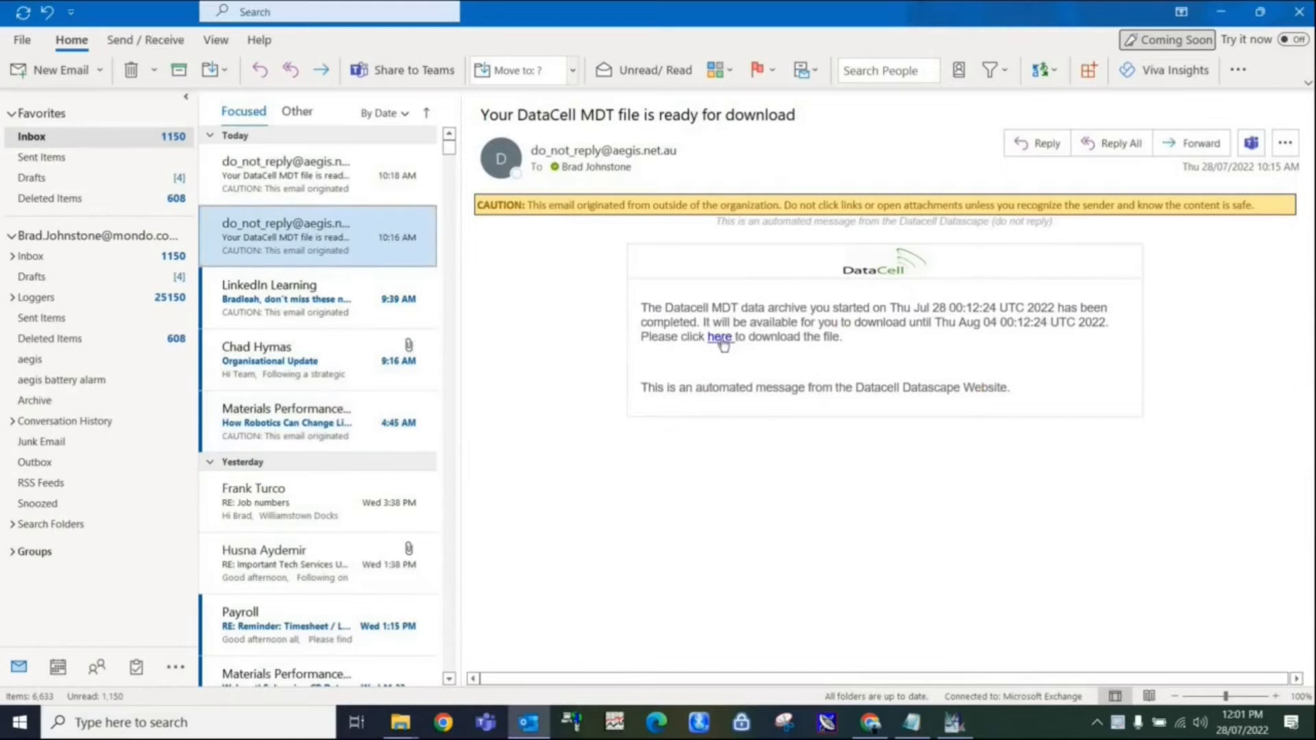
Download the 11004 zip archive through the DataCell MDT notification email and show it in the Downloads folder.
click(720, 340)
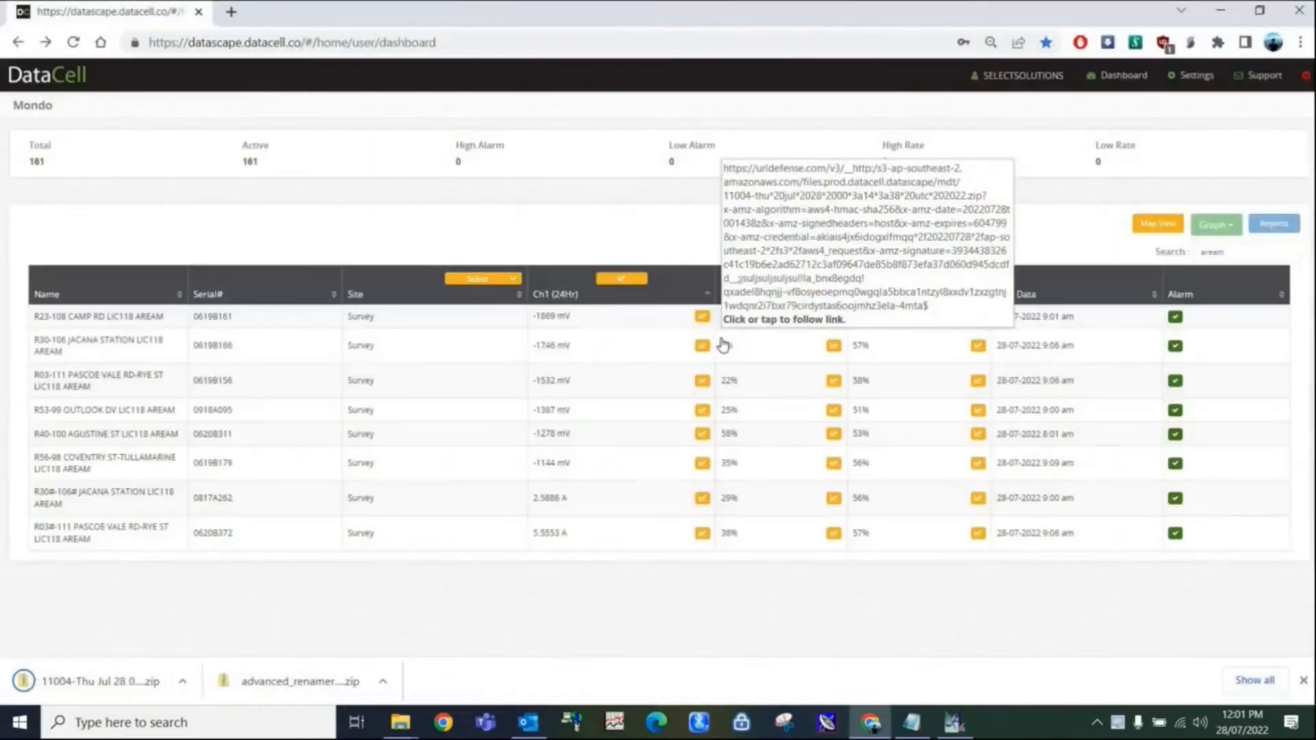
click(96, 682)
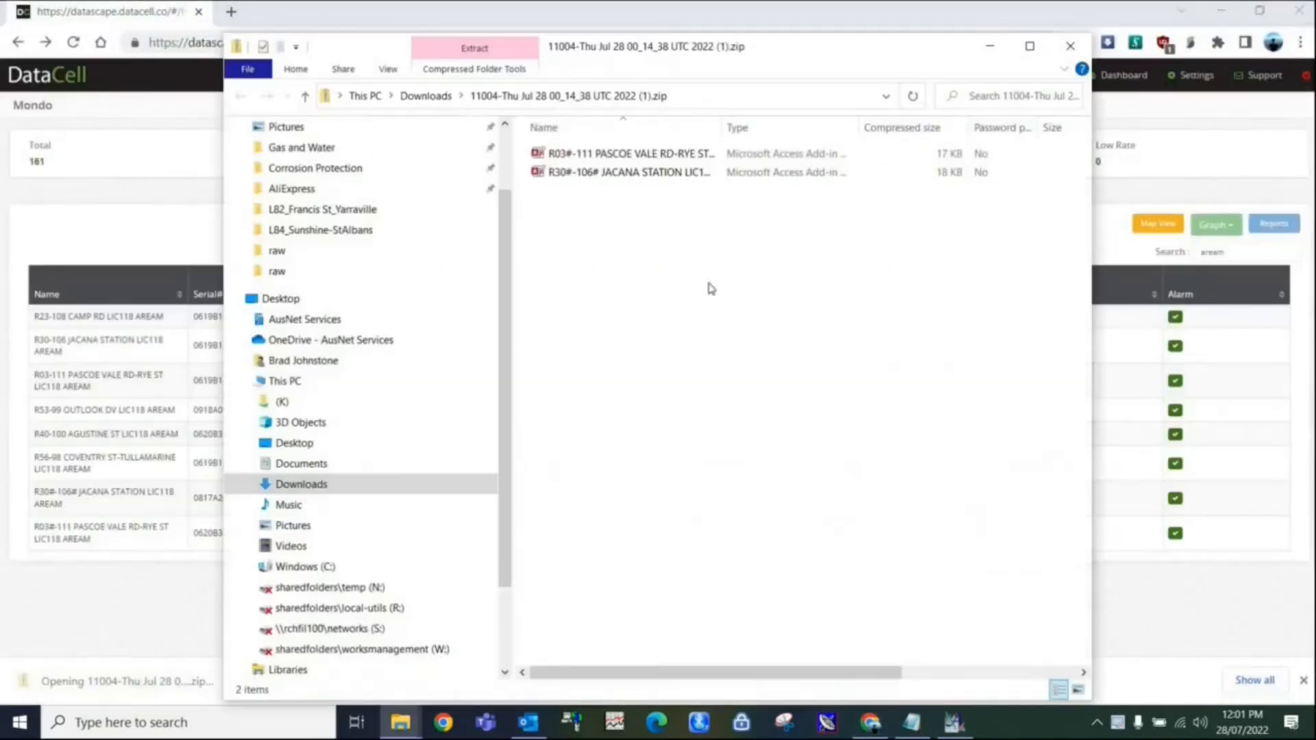
click(305, 96)
Extract the 11004 archive into the "sample charts" folder of the FTP project, then close the folder windows.
right_click(574, 668)
click(637, 315)
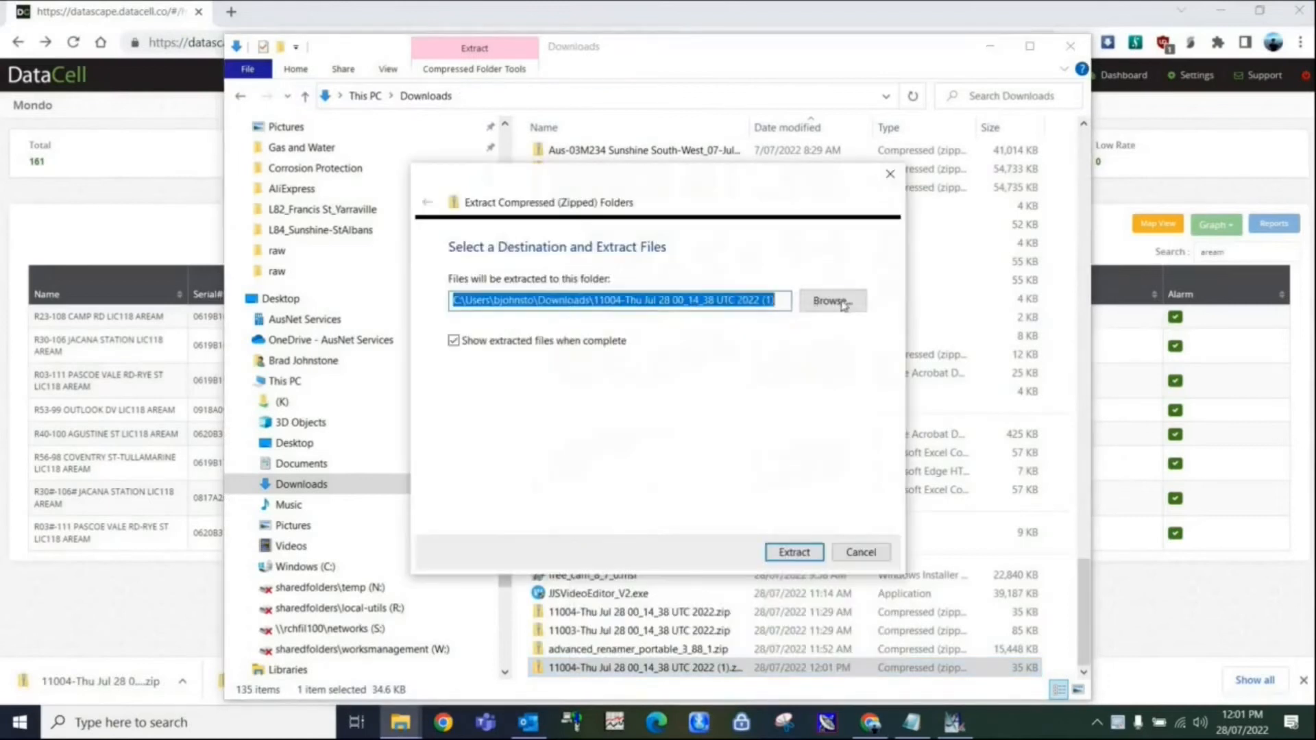
click(830, 299)
click(662, 232)
click(730, 332)
click(923, 573)
click(794, 555)
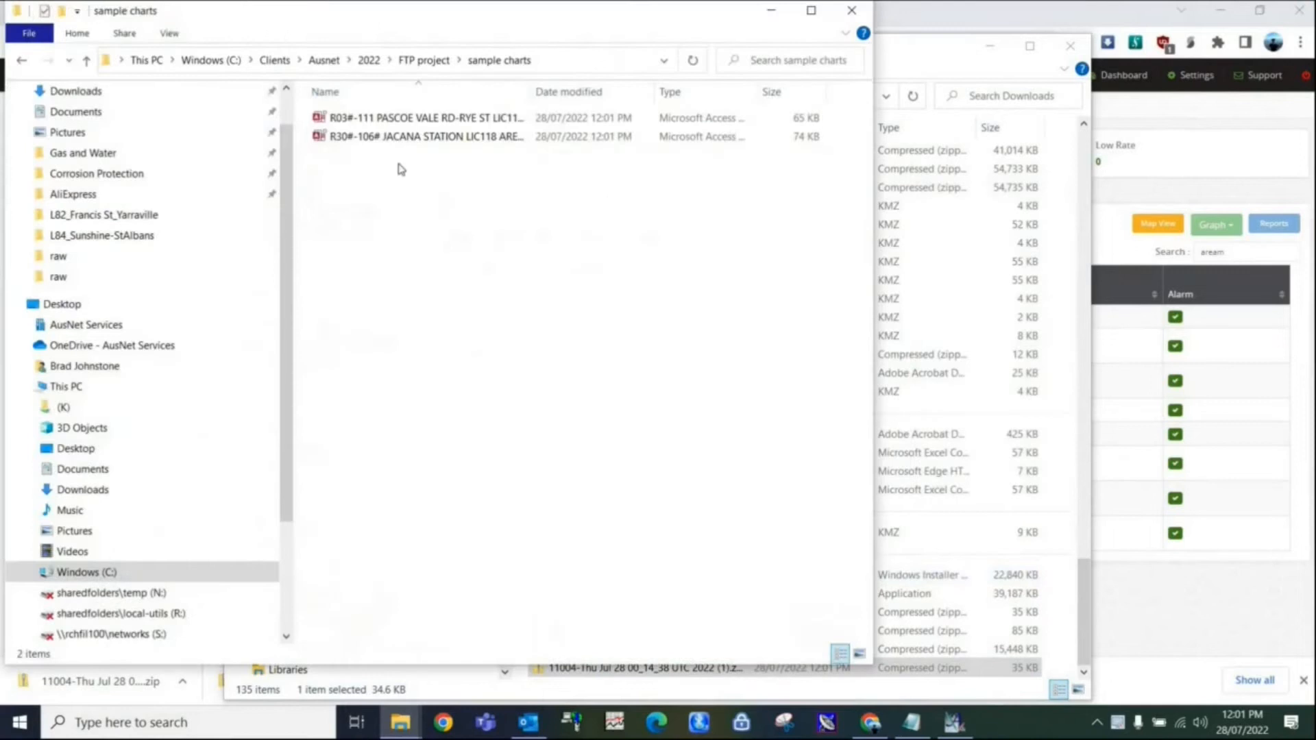
click(856, 8)
click(1070, 46)
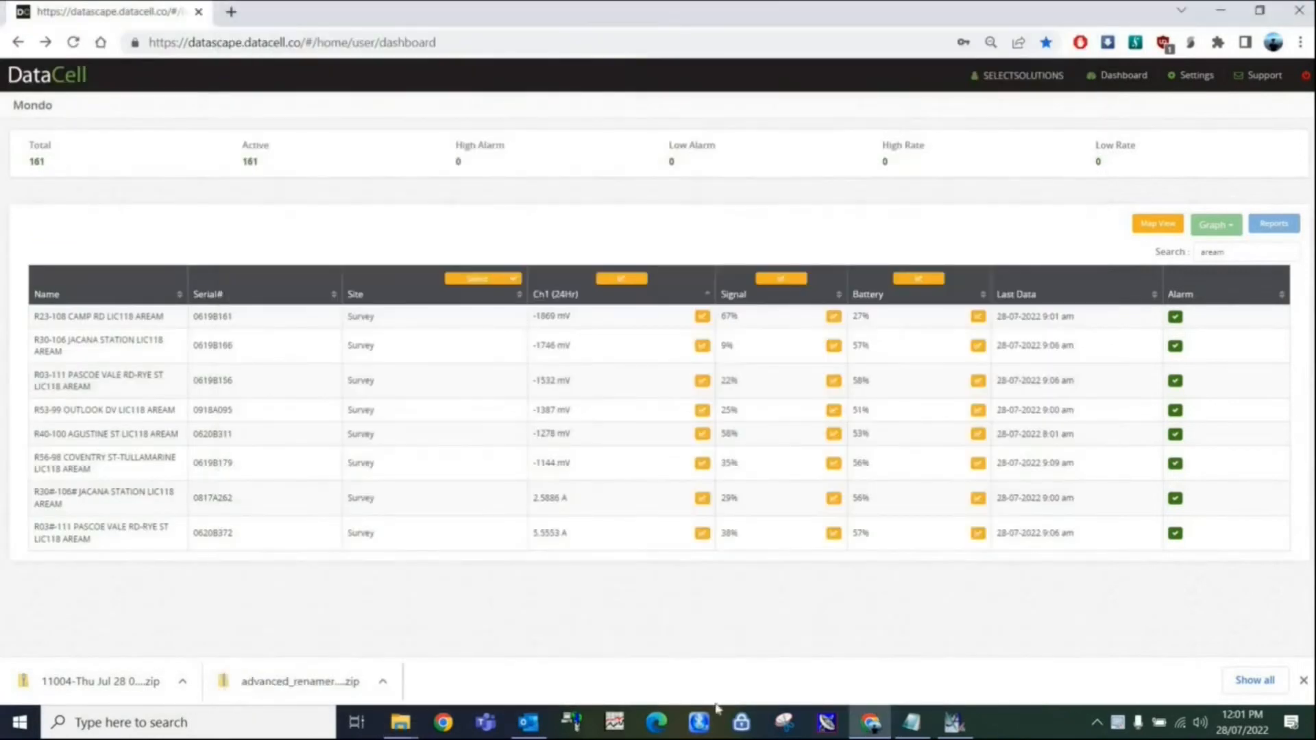
Switch to Outlook, download the 11003 zip archive from the other DataCell MDT notification and show it in Downloads.
click(525, 725)
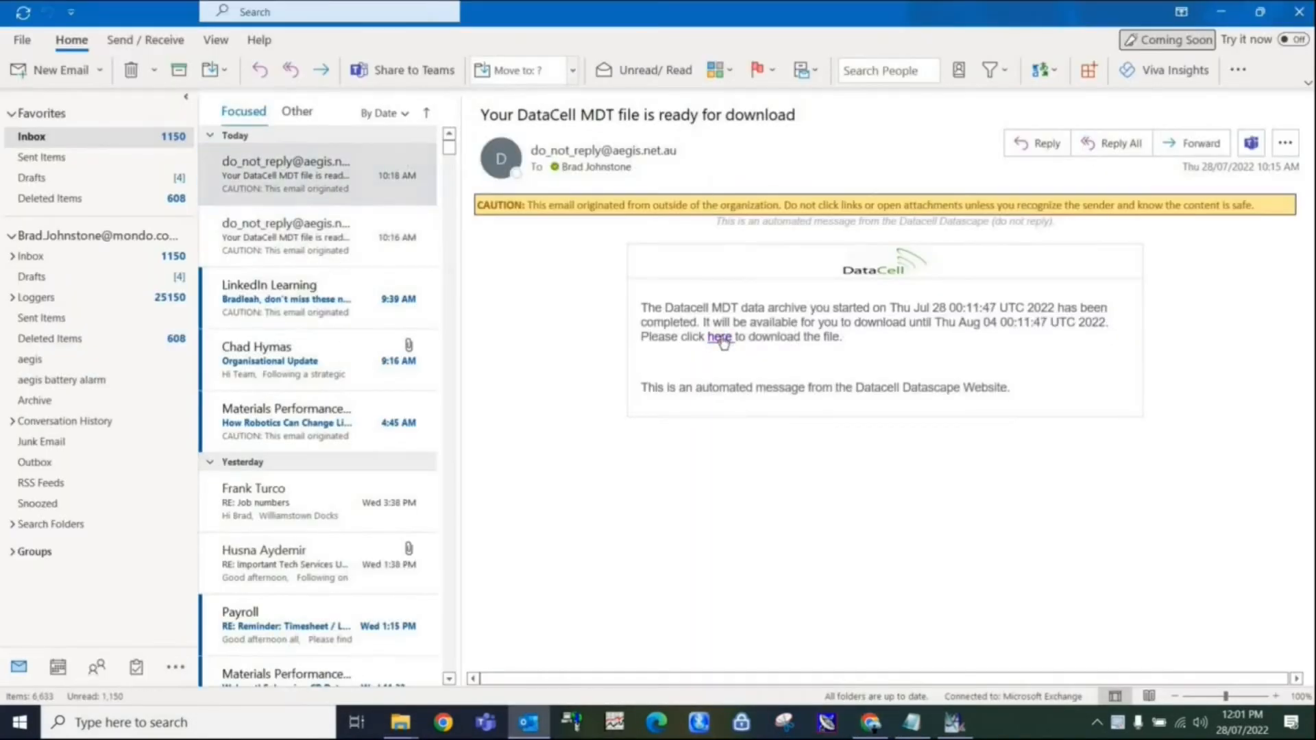
click(724, 340)
click(130, 678)
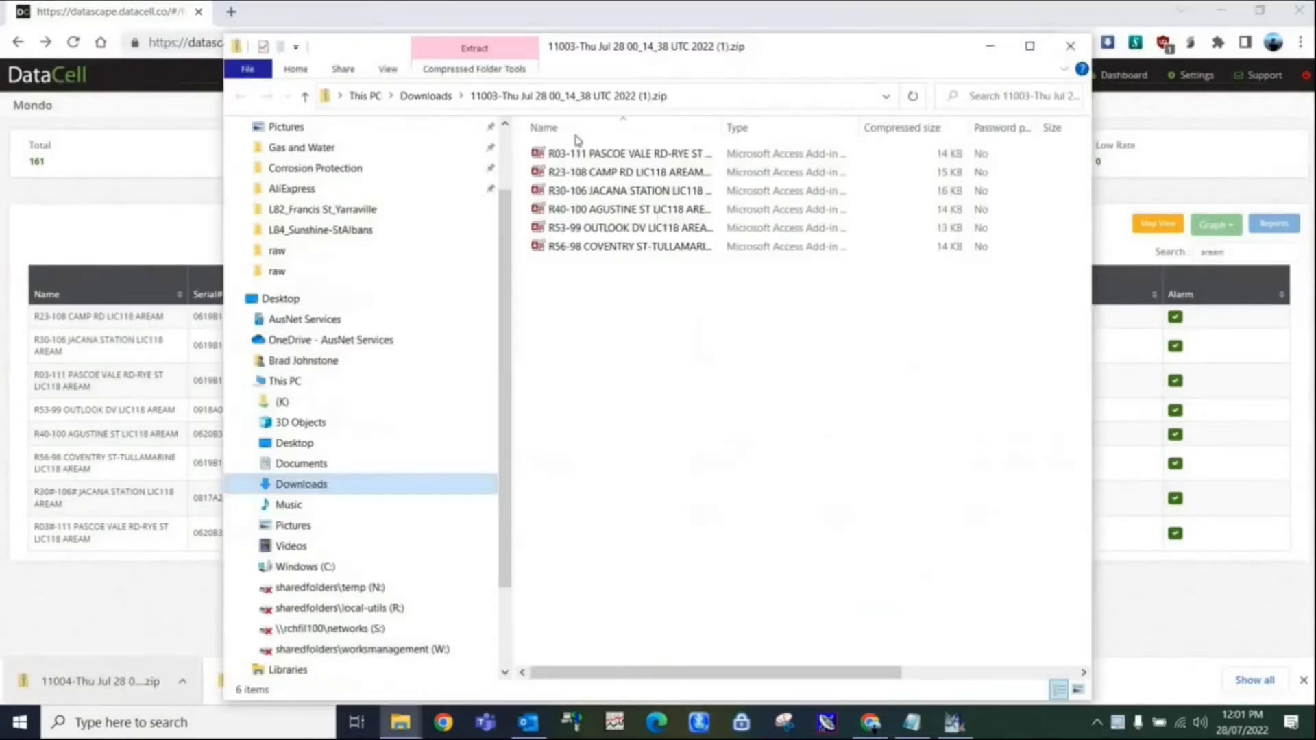
click(307, 103)
Extract the 11003 archive into the same "sample charts" folder and close the folder windows.
right_click(548, 664)
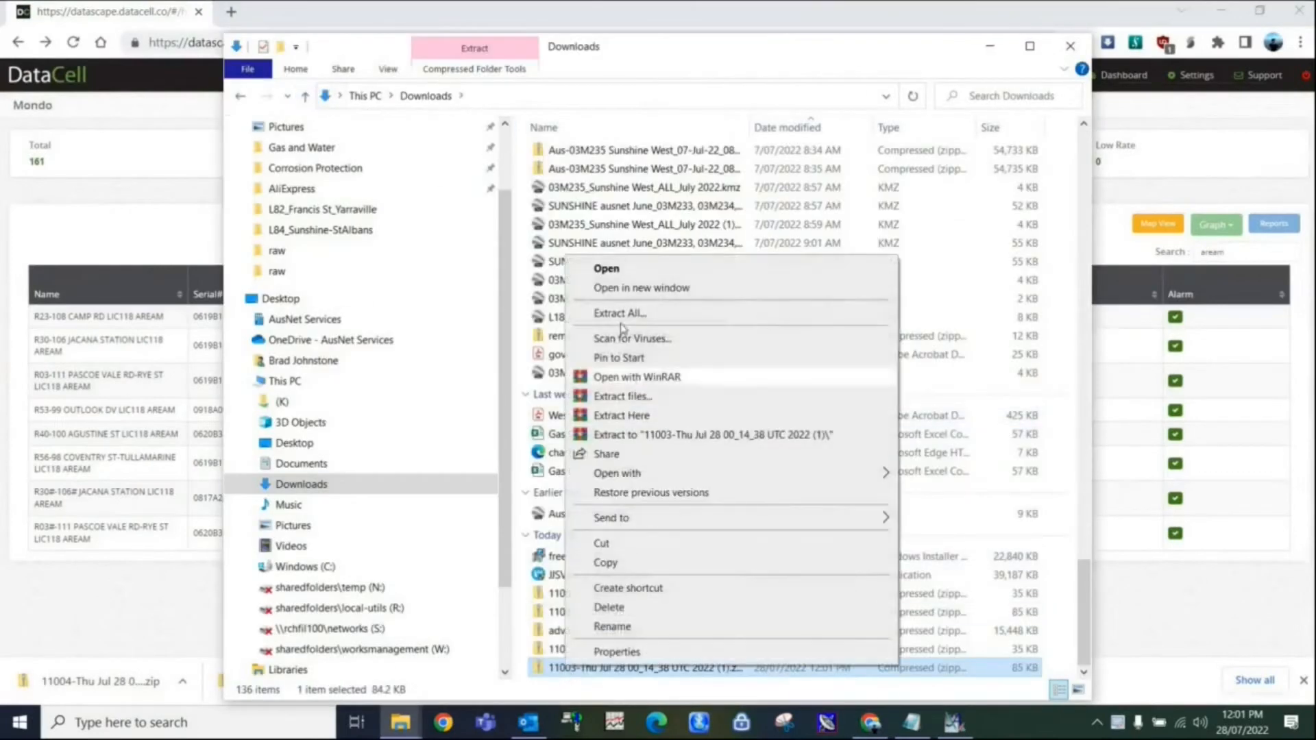
click(720, 311)
click(833, 301)
click(897, 571)
click(807, 558)
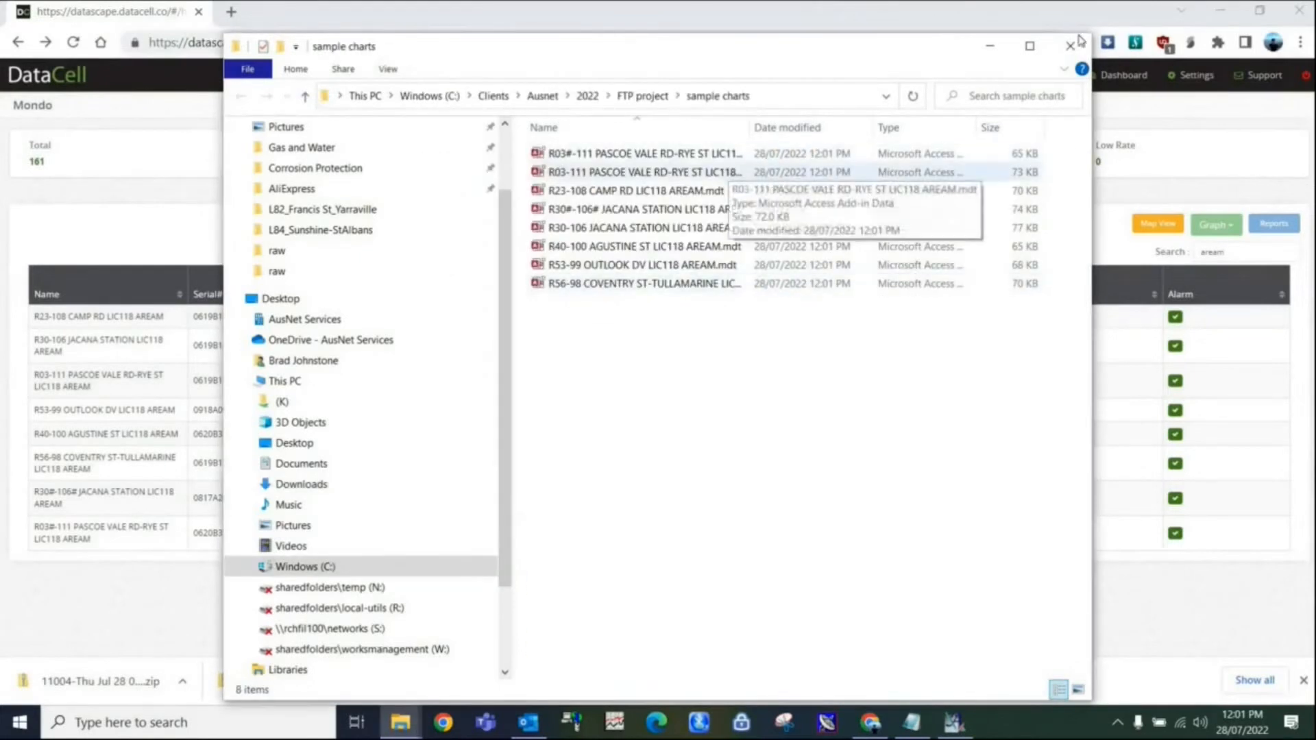
click(1073, 47)
click(1071, 47)
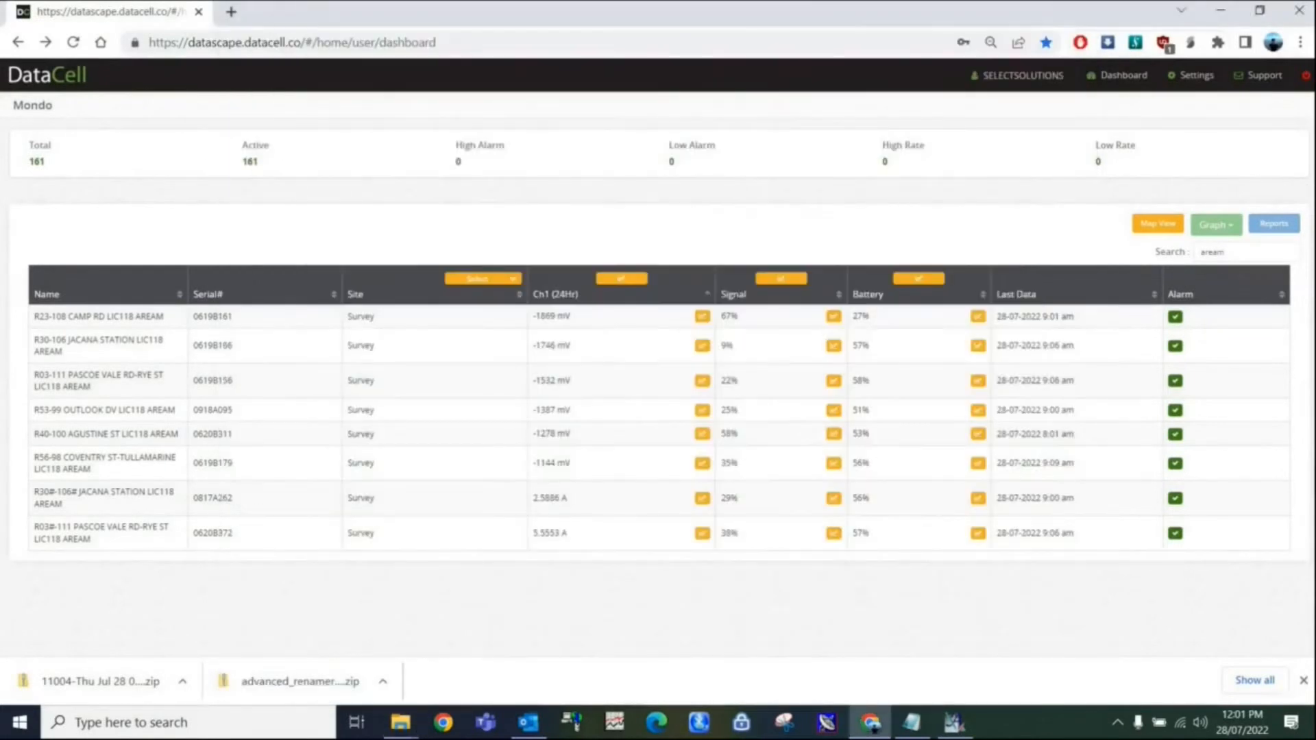
Switch to Advanced Renamer, load the saved Replace, Remove, Replace methods for the sample charts files and check their settings.
click(954, 725)
click(281, 84)
click(193, 120)
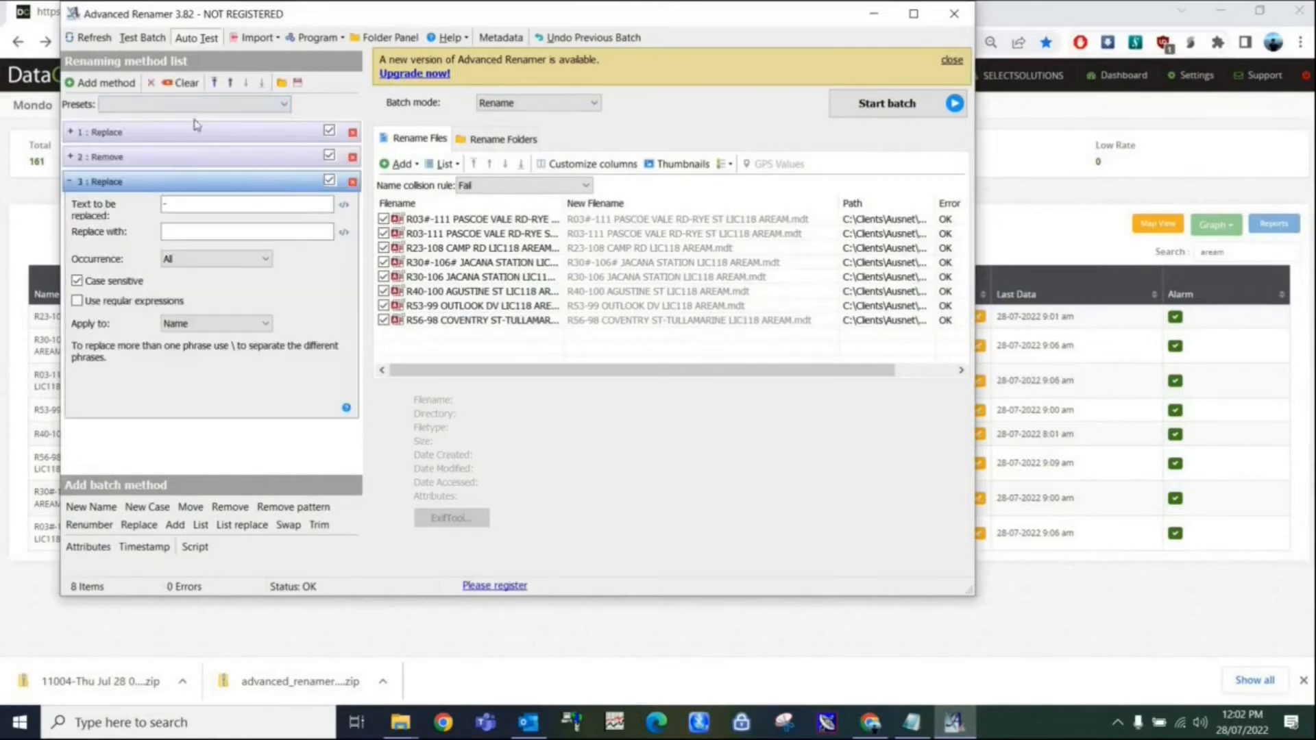
click(113, 132)
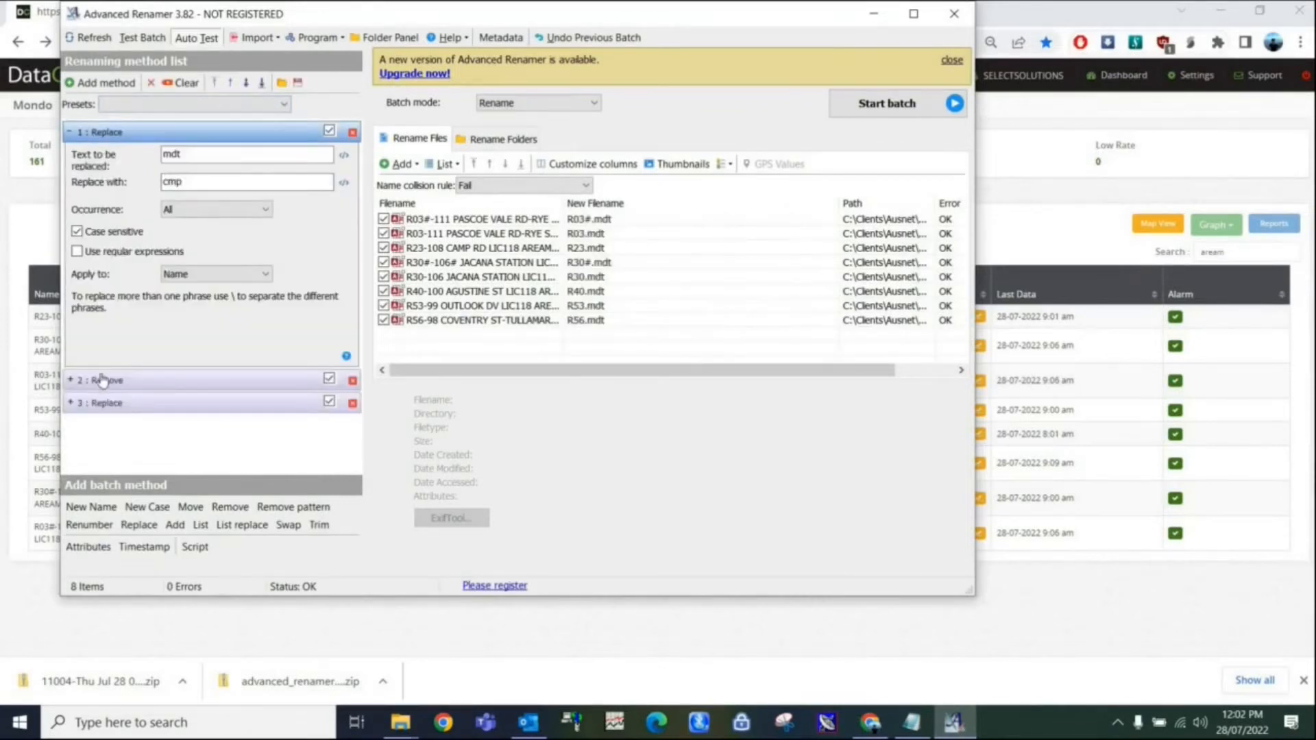
click(103, 381)
click(105, 335)
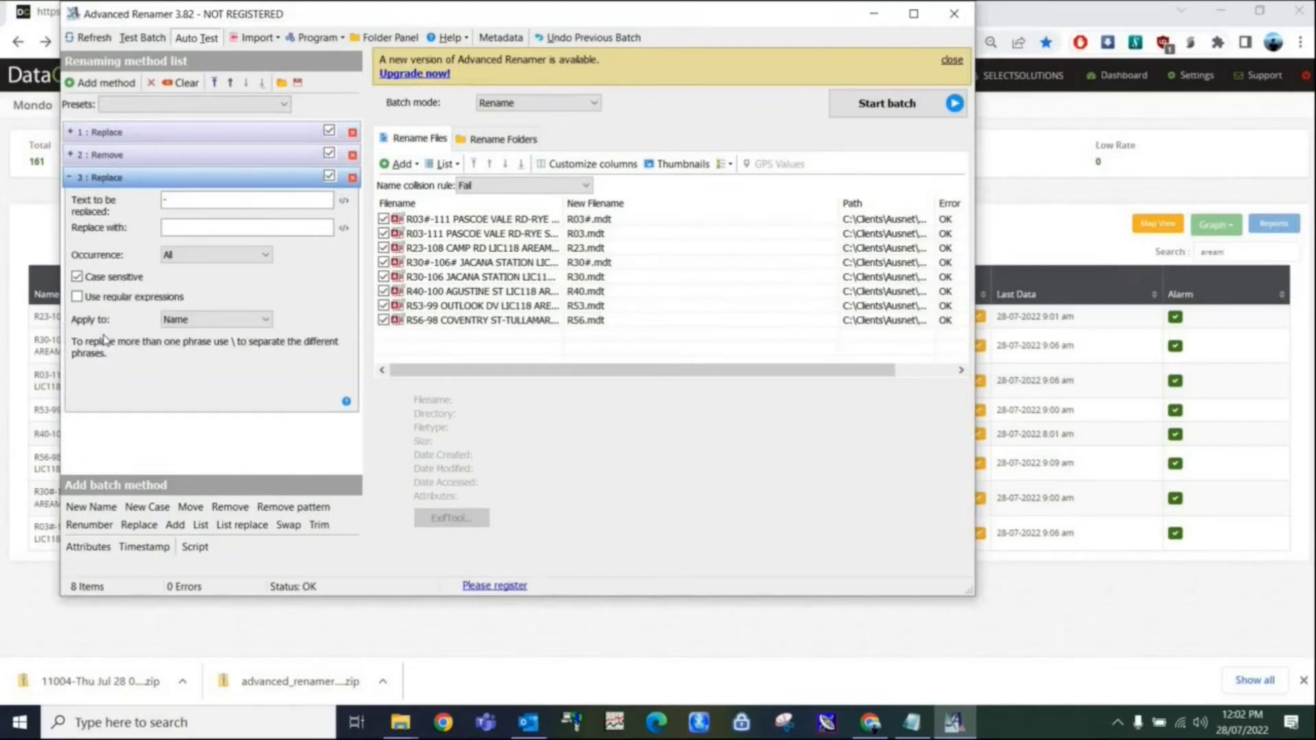
Run the batch rename on the listed MDT files and close Advanced Renamer.
click(885, 110)
click(582, 387)
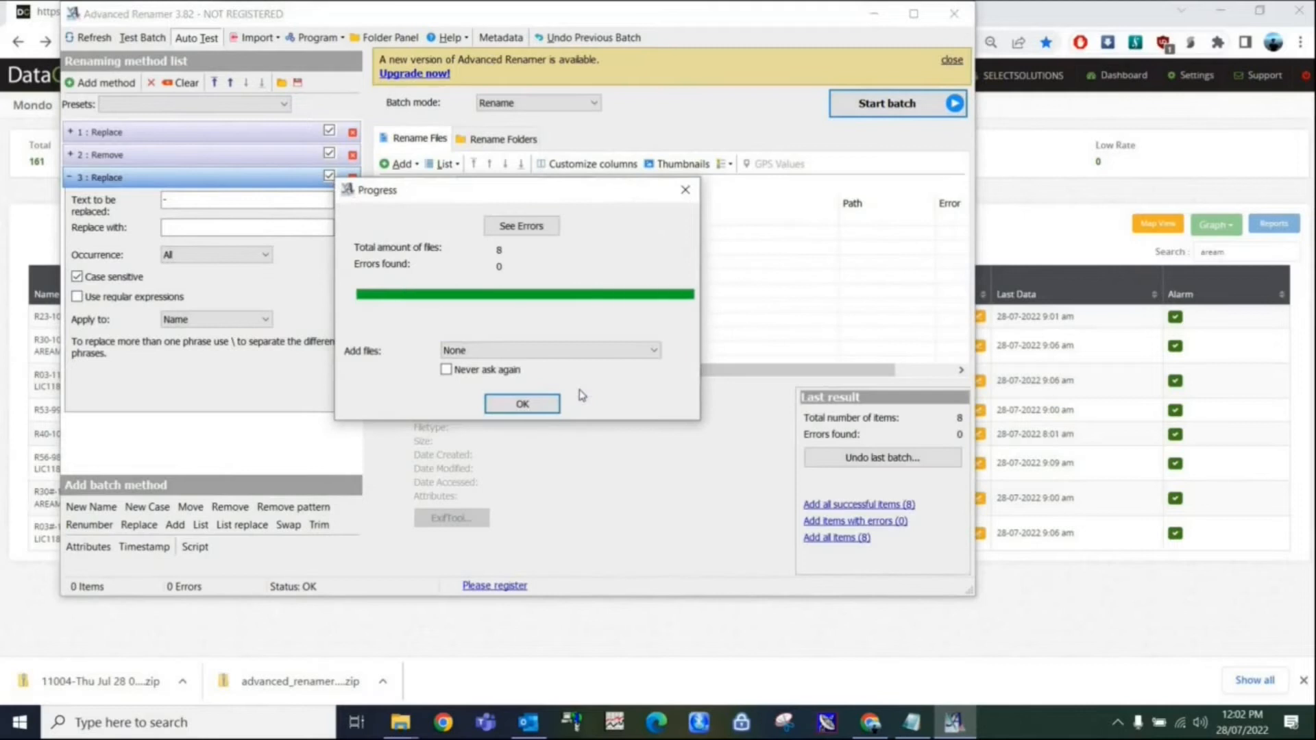
click(535, 404)
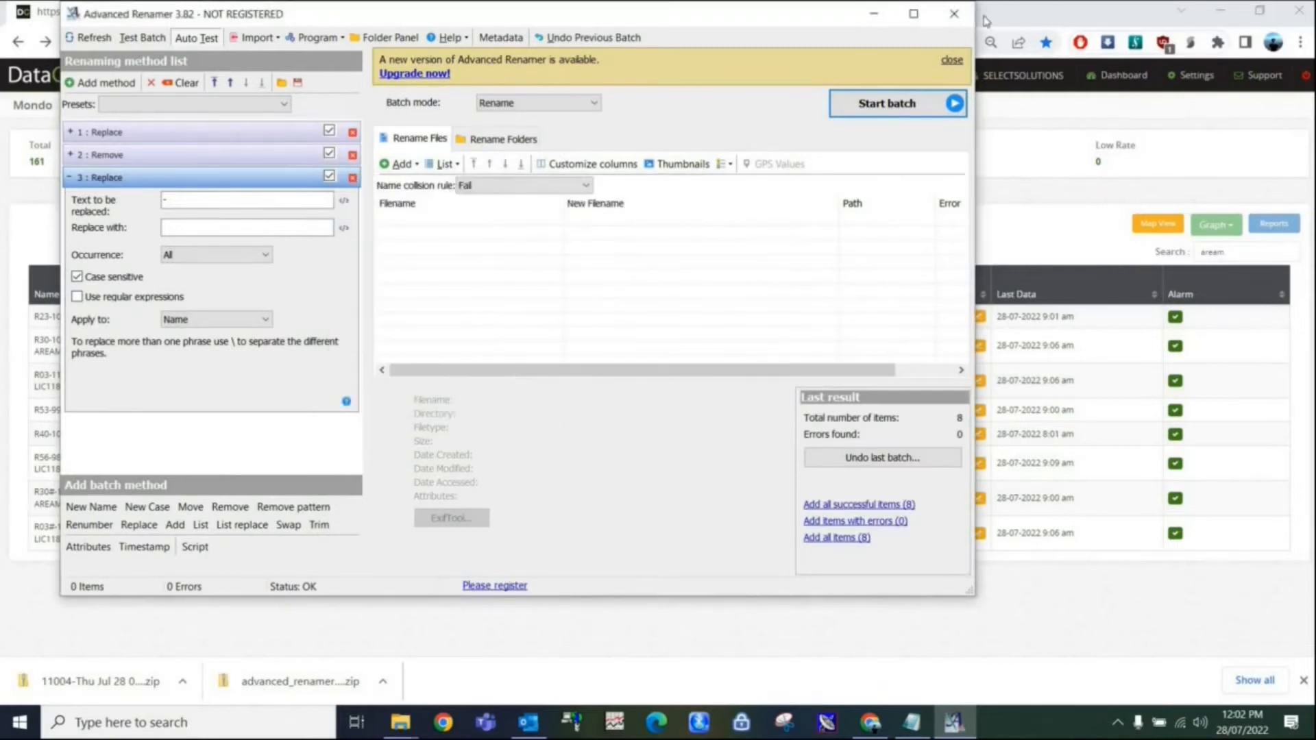
click(954, 14)
Open the "sample charts" folder inside the FTP project to check the renamed MDT files.
mouse_move(400, 721)
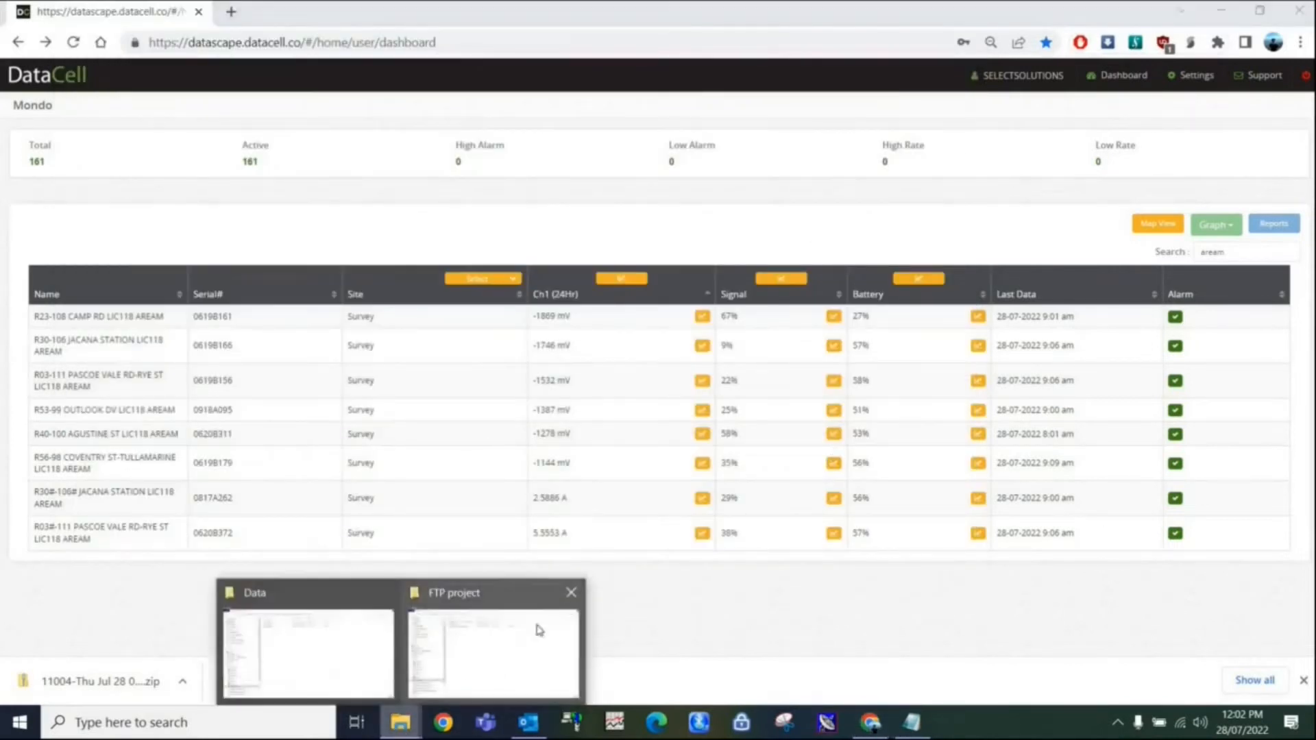
click(568, 609)
double_click(352, 130)
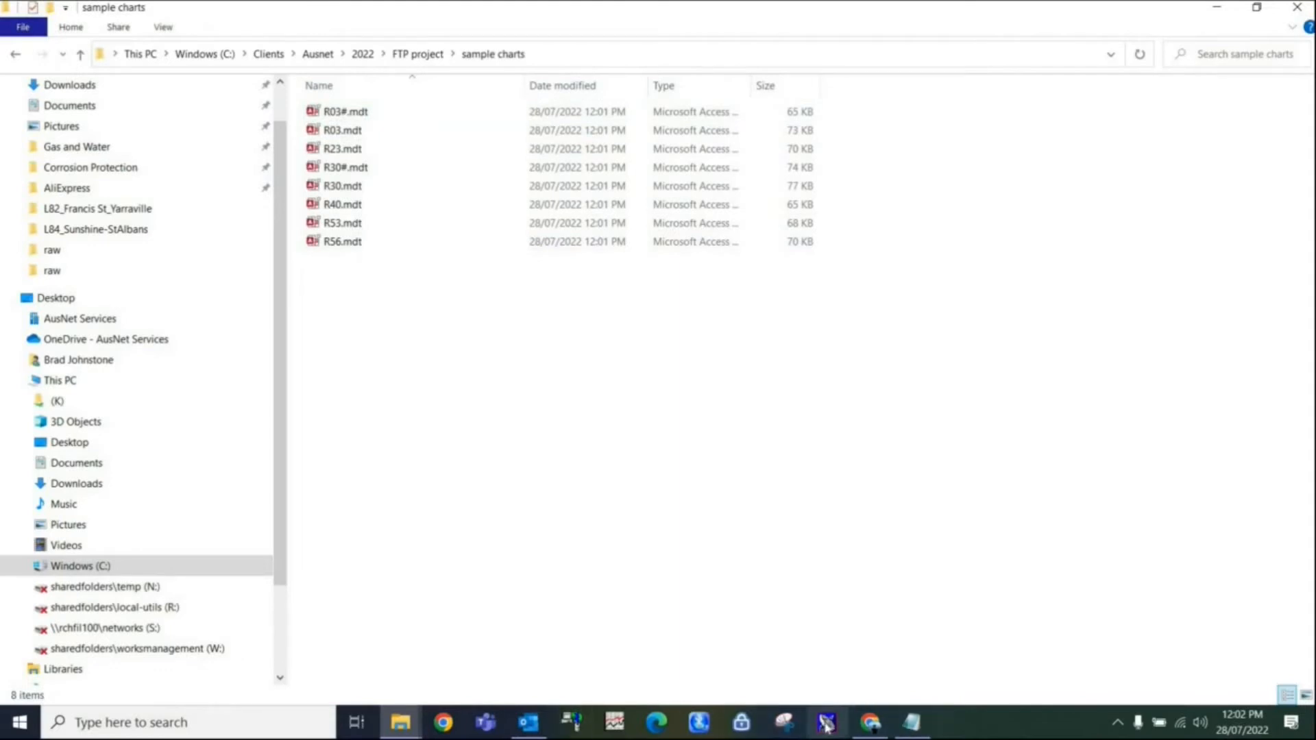
Return to the desktop, launch Advanced Renamer and start adding individual files to the rename list.
key(super+d)
double_click(159, 279)
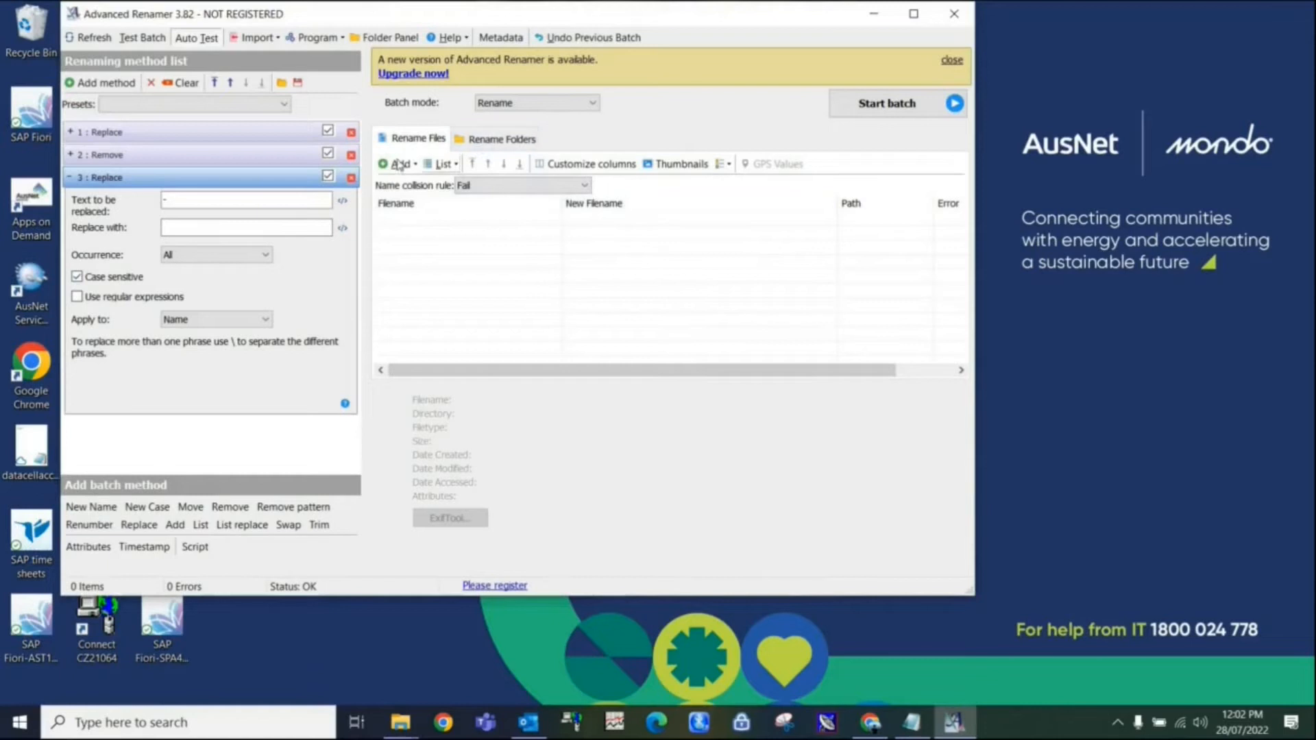
click(399, 164)
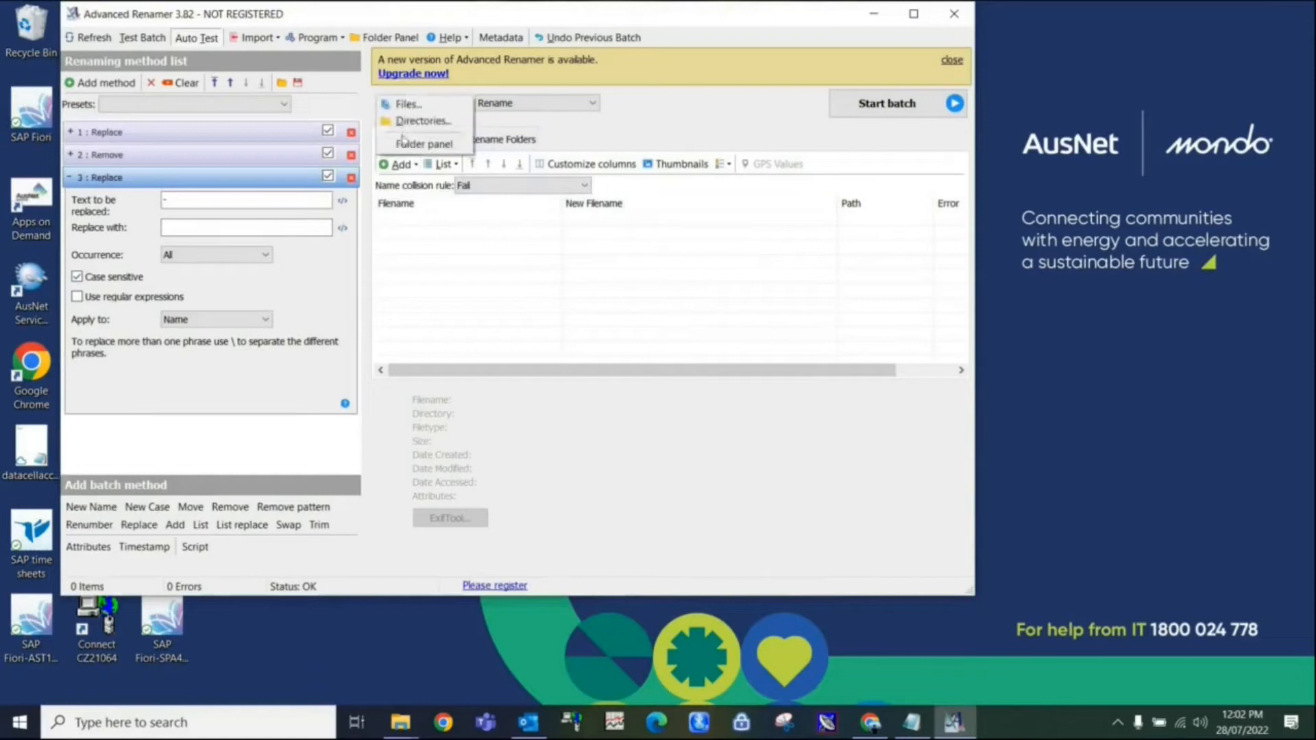
click(404, 104)
Add all the MDT files from C:\Clients\Ausnet\2022\FTP project\sample charts to the rename list.
click(820, 282)
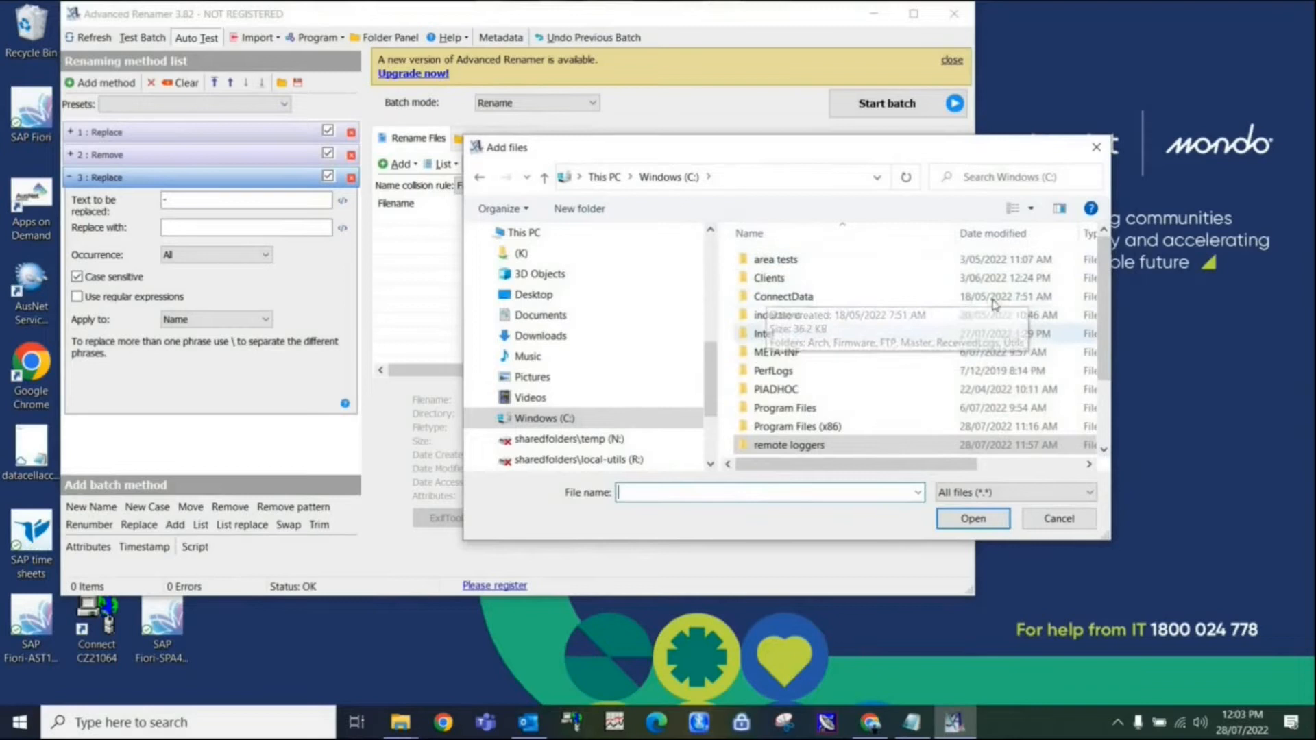
scroll(891, 329, down, 2)
scroll(891, 329, up, 2)
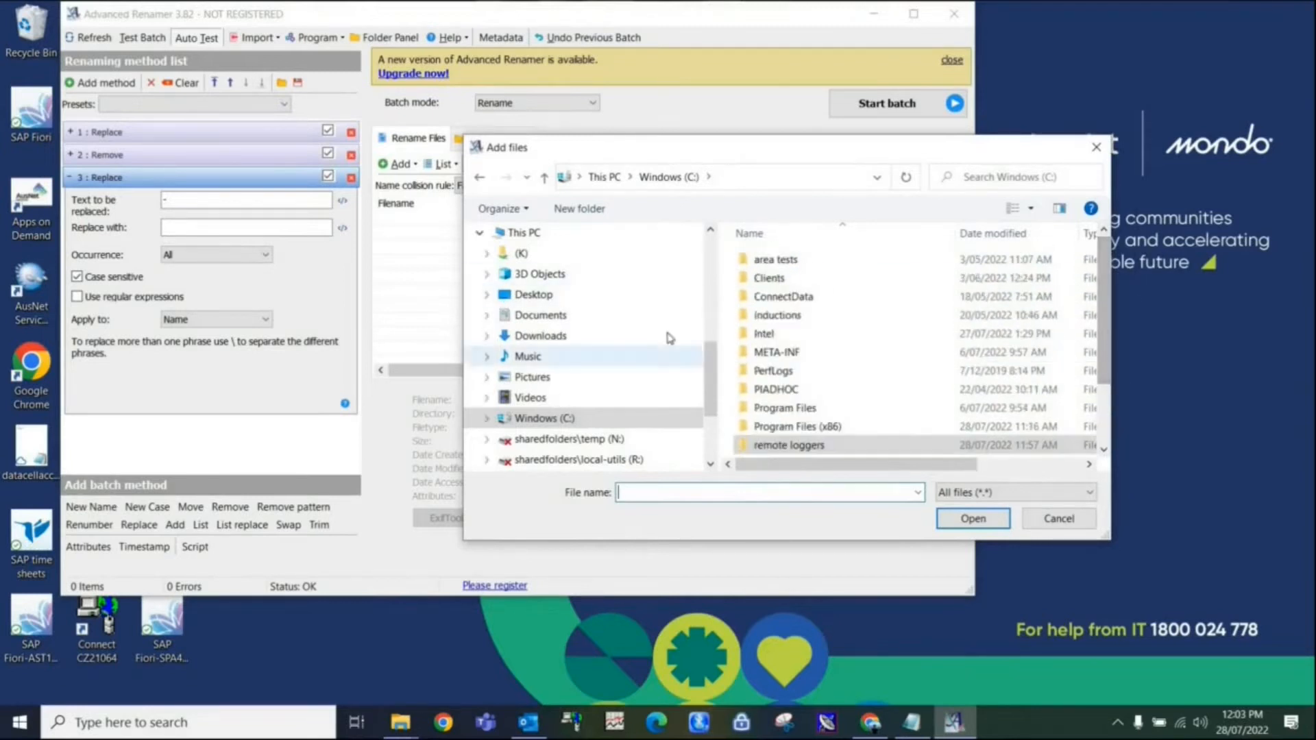
double_click(760, 277)
double_click(747, 260)
double_click(760, 259)
double_click(760, 277)
double_click(760, 278)
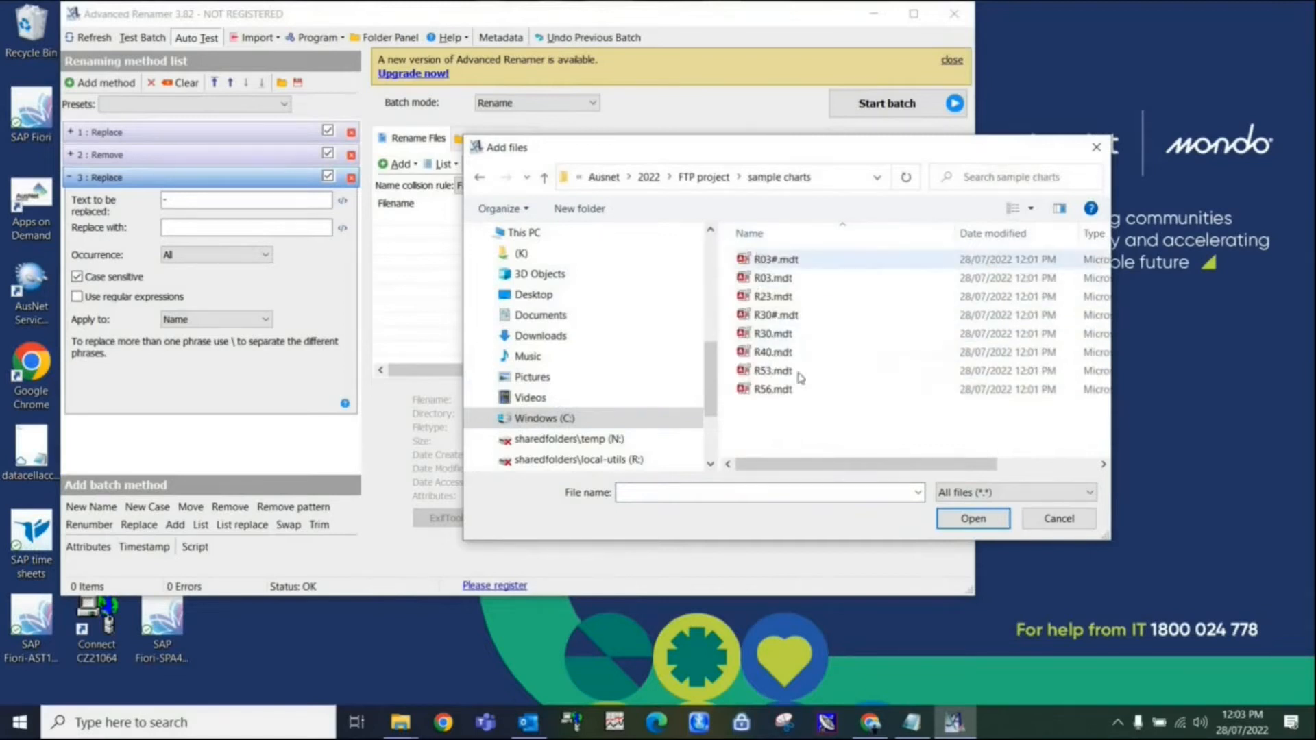
key(ctrl+a)
click(967, 521)
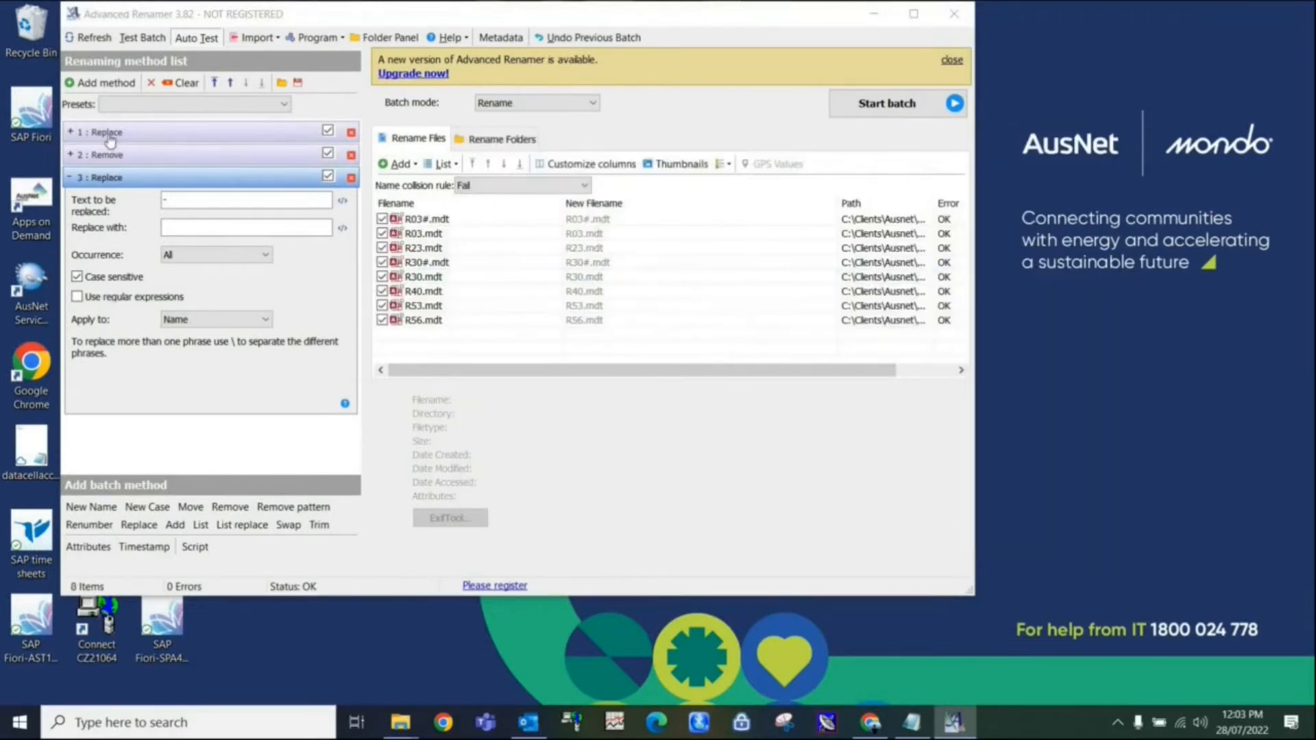
Set the first Replace method, which replaces mdt with cmp, to apply to the Extension.
click(103, 133)
click(226, 274)
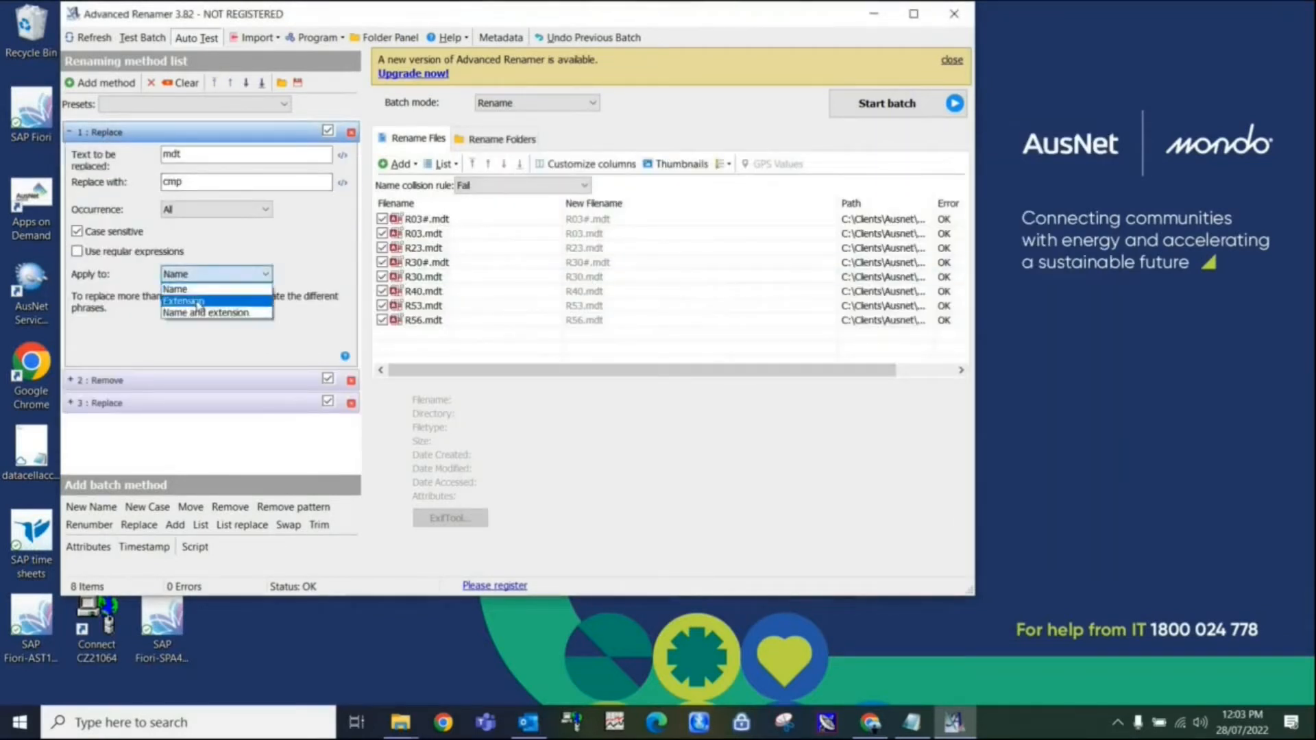
click(226, 296)
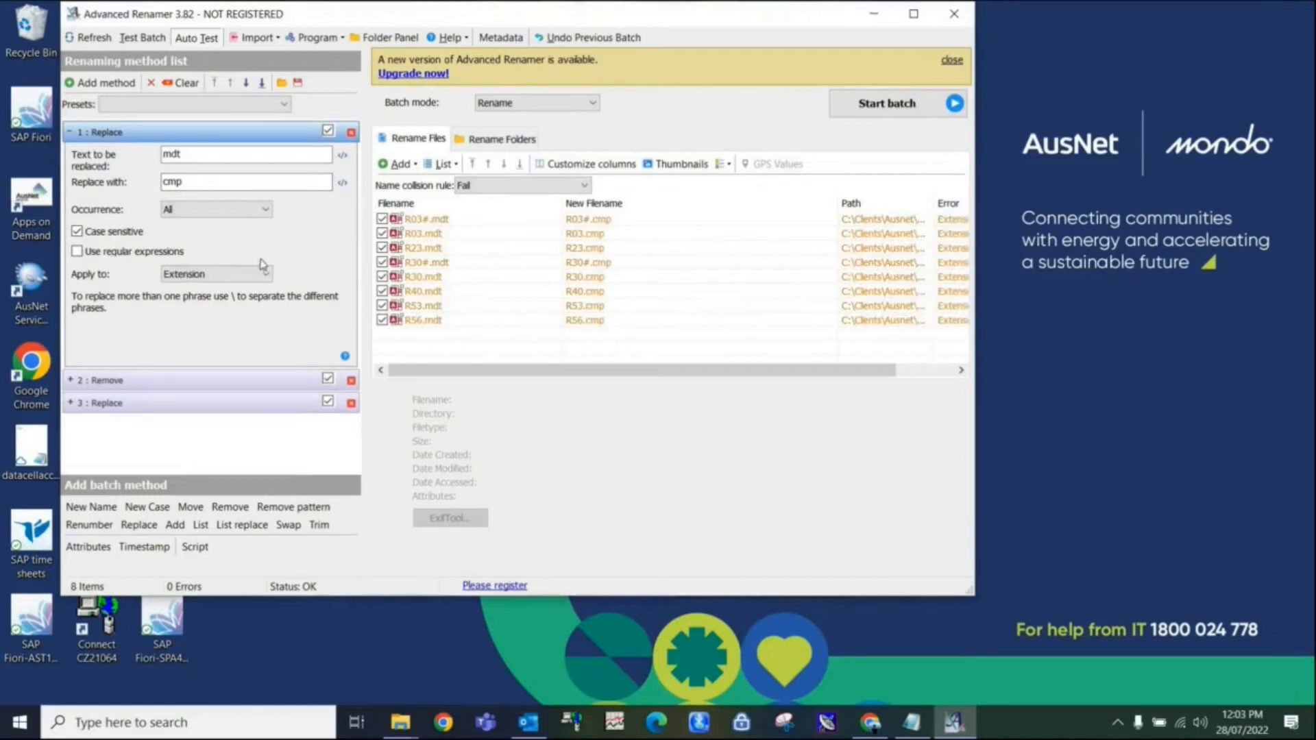
Save the batch method over the existing mdt_charts.aren in the "renaming charts" folder.
click(297, 82)
click(874, 363)
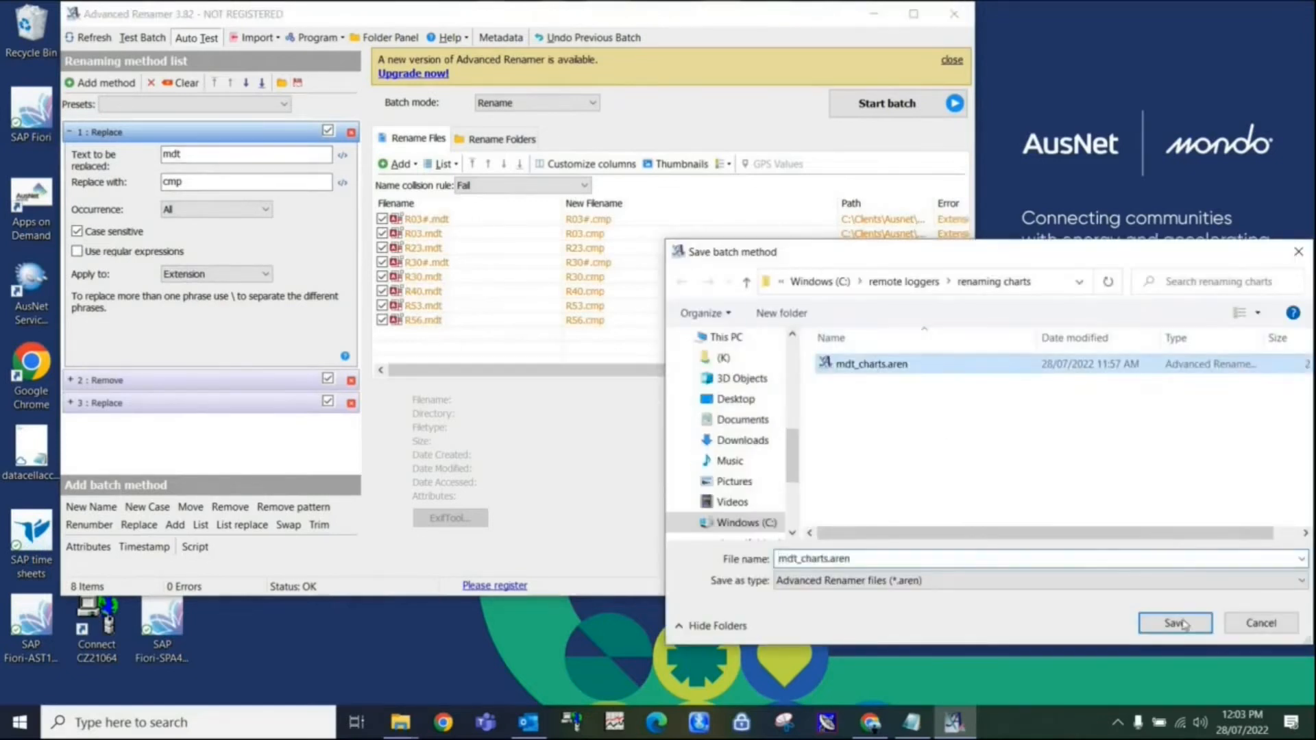
click(1175, 622)
click(708, 364)
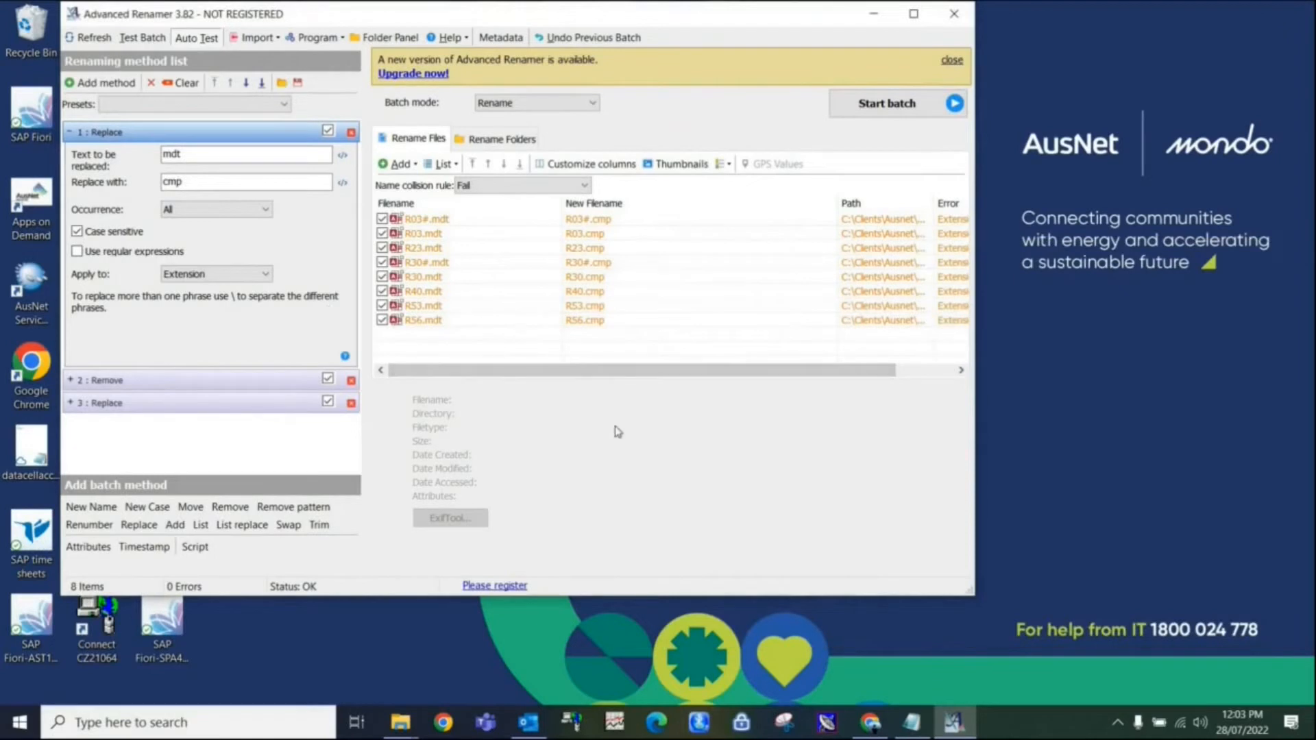
Run the batch rename on the listed files and close Advanced Renamer.
click(890, 104)
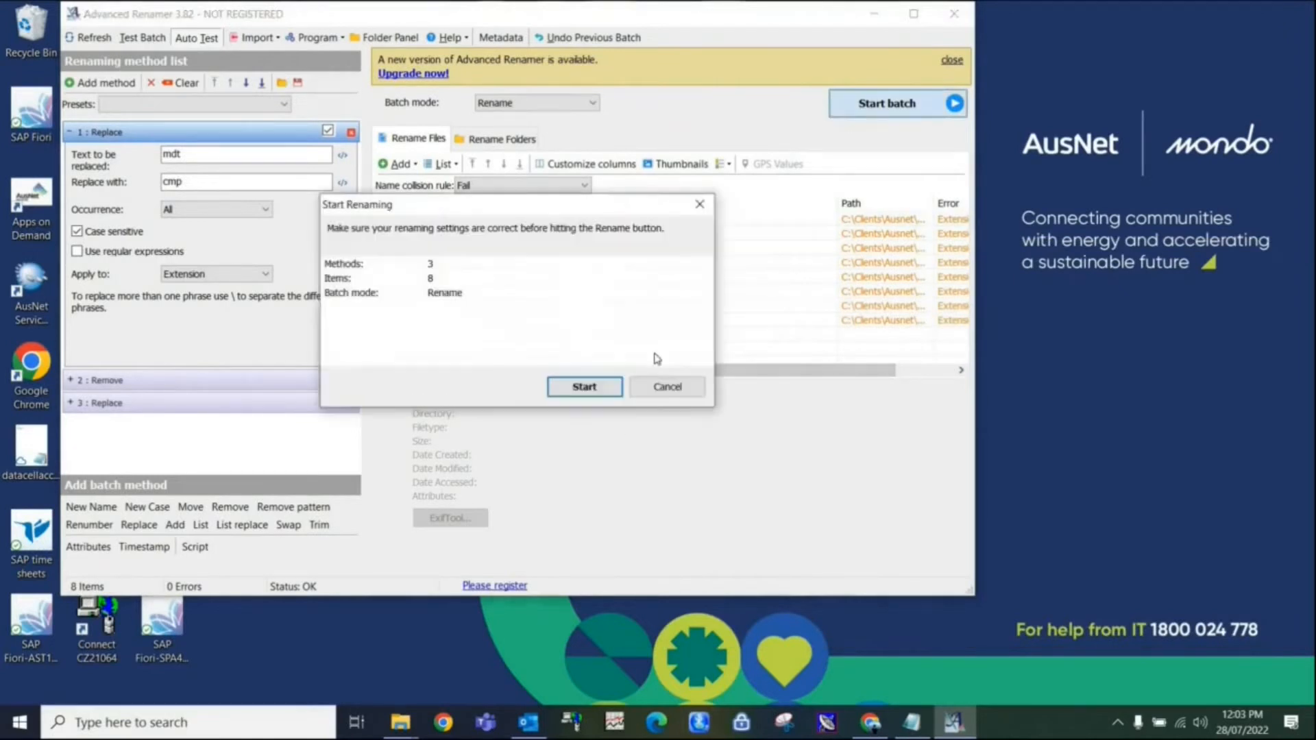
click(603, 391)
click(705, 404)
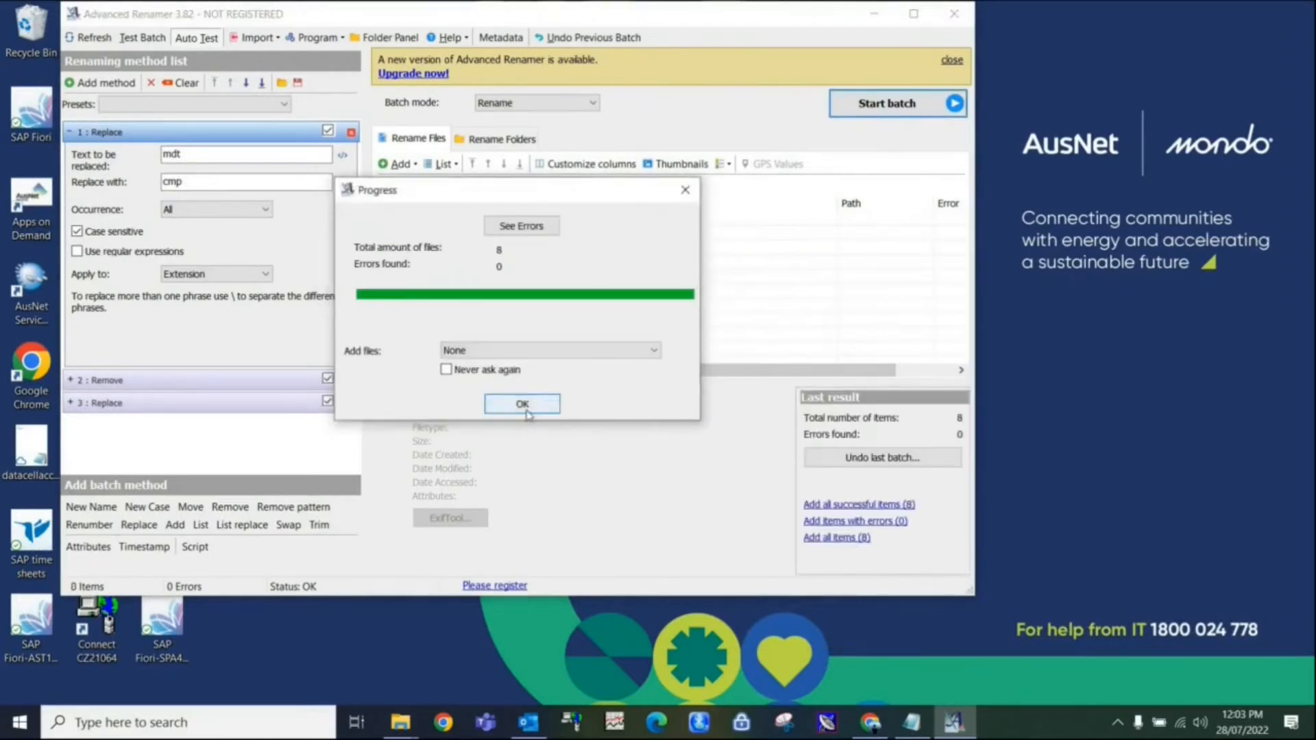
click(526, 408)
click(954, 13)
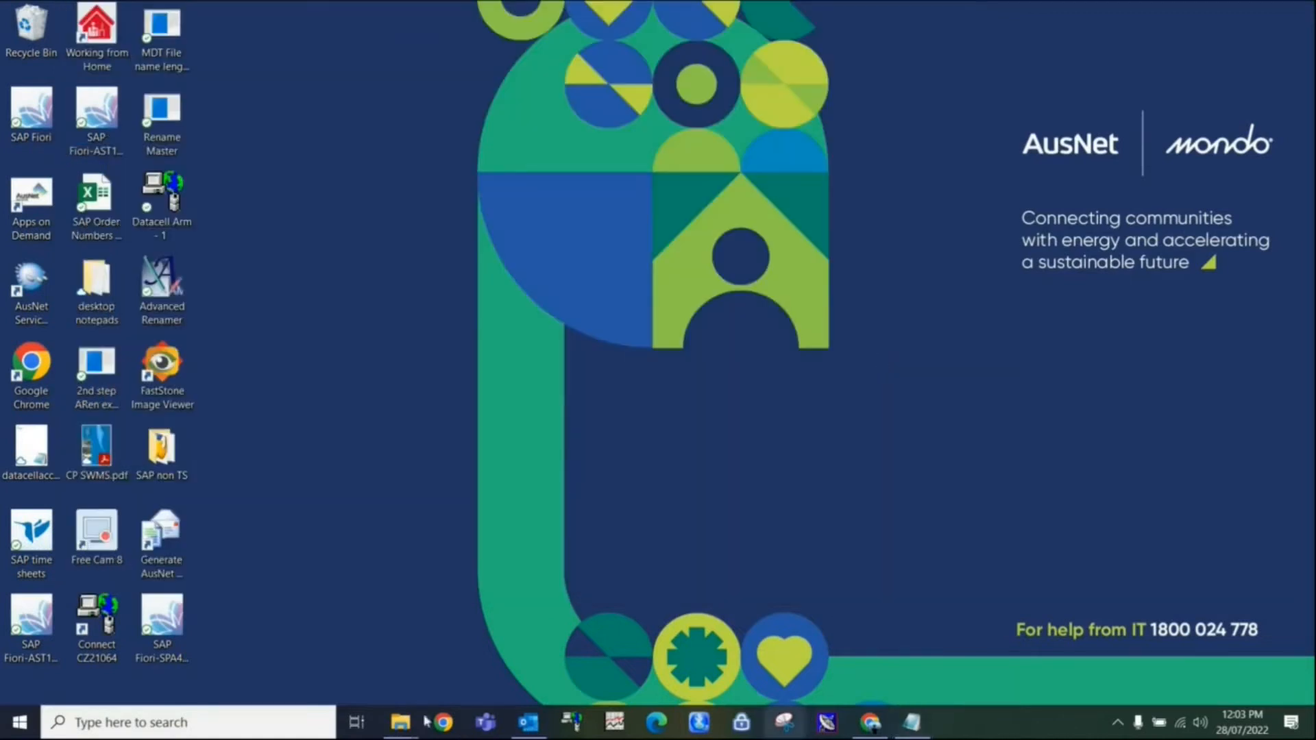
Bring back the "sample charts" folder and open R03#.cmp in WinChart.
mouse_move(403, 721)
click(471, 689)
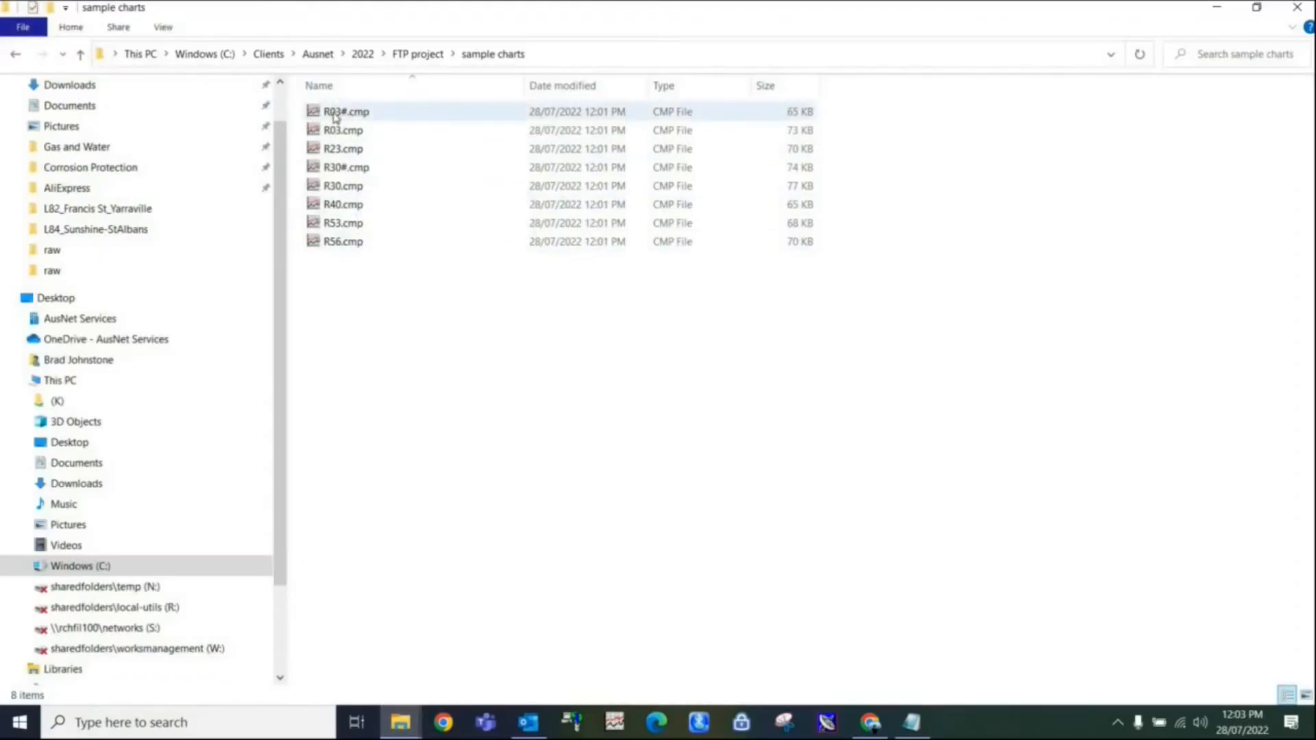
click(332, 112)
double_click(332, 112)
click(612, 376)
click(610, 488)
Process all the charts in the list with a % Limit Value of 5.
click(353, 159)
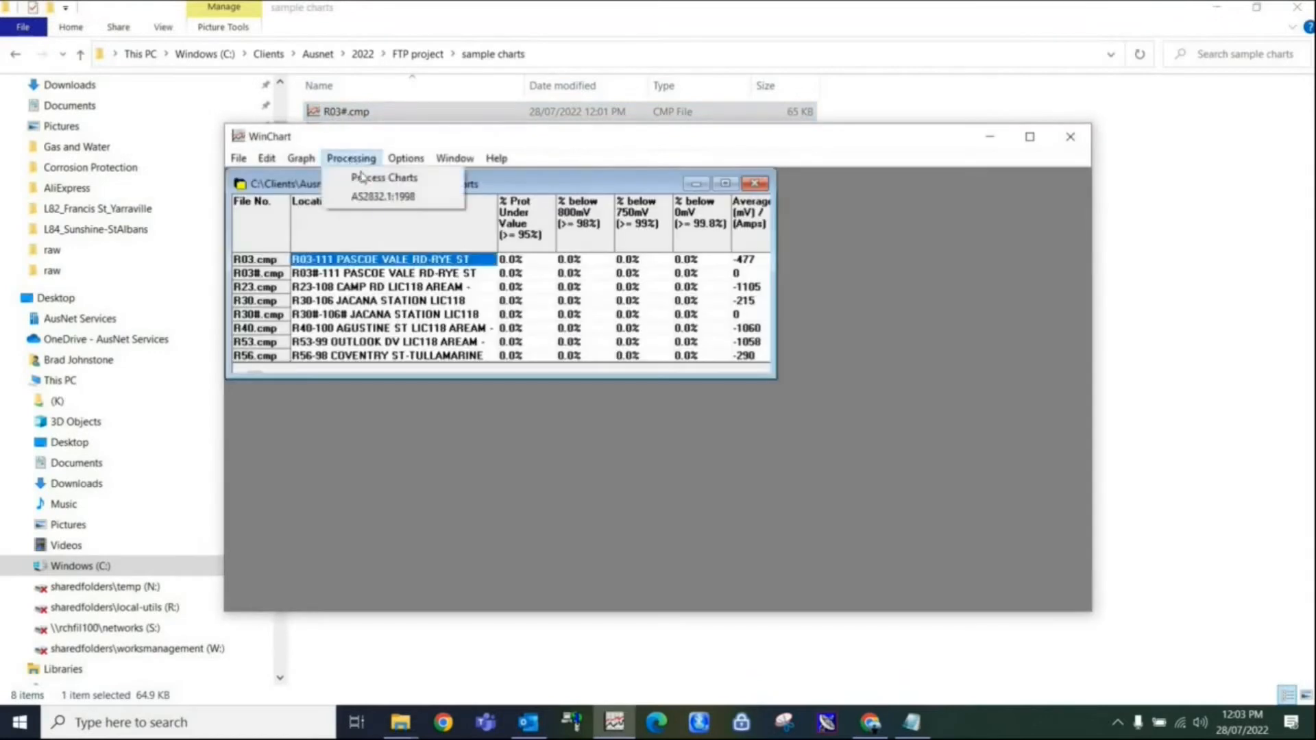
click(363, 179)
click(379, 135)
click(349, 173)
click(236, 283)
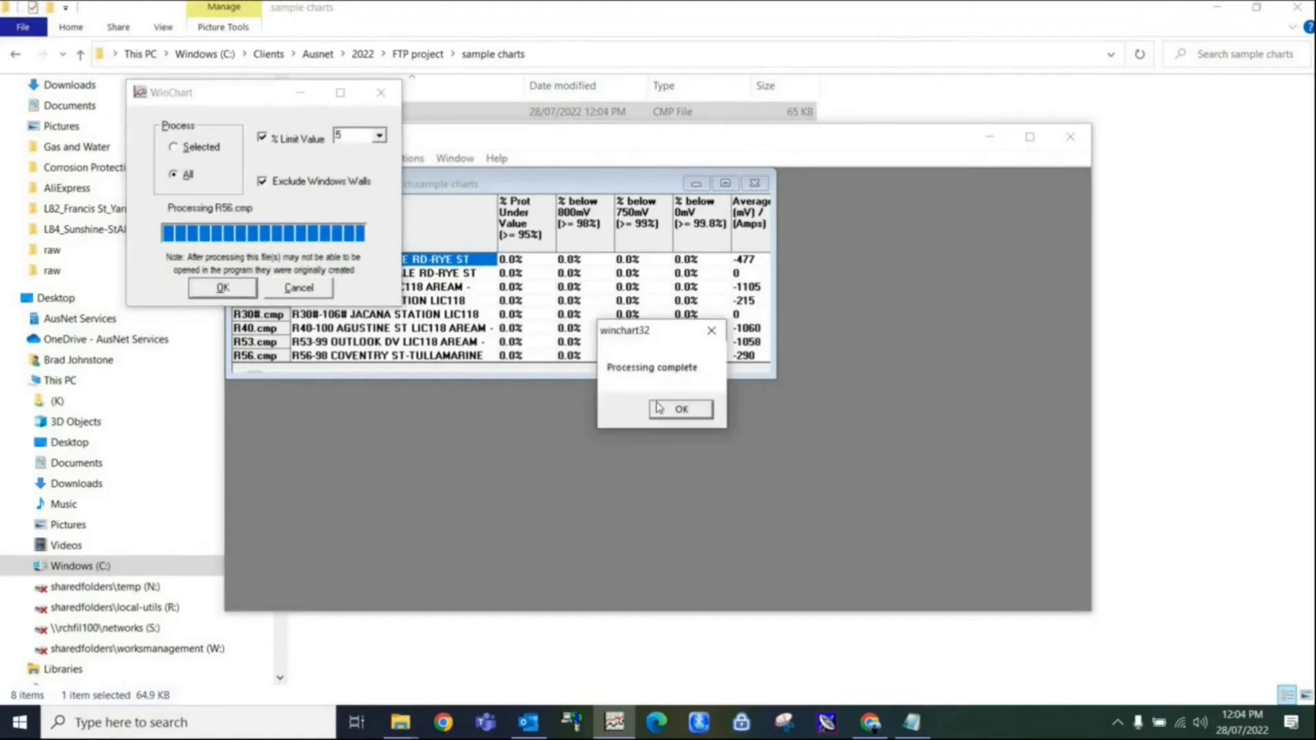
click(658, 407)
Open the R03 Pascoe Vale Rd chart and enlarge the WinChart and graph windows to view it.
double_click(432, 260)
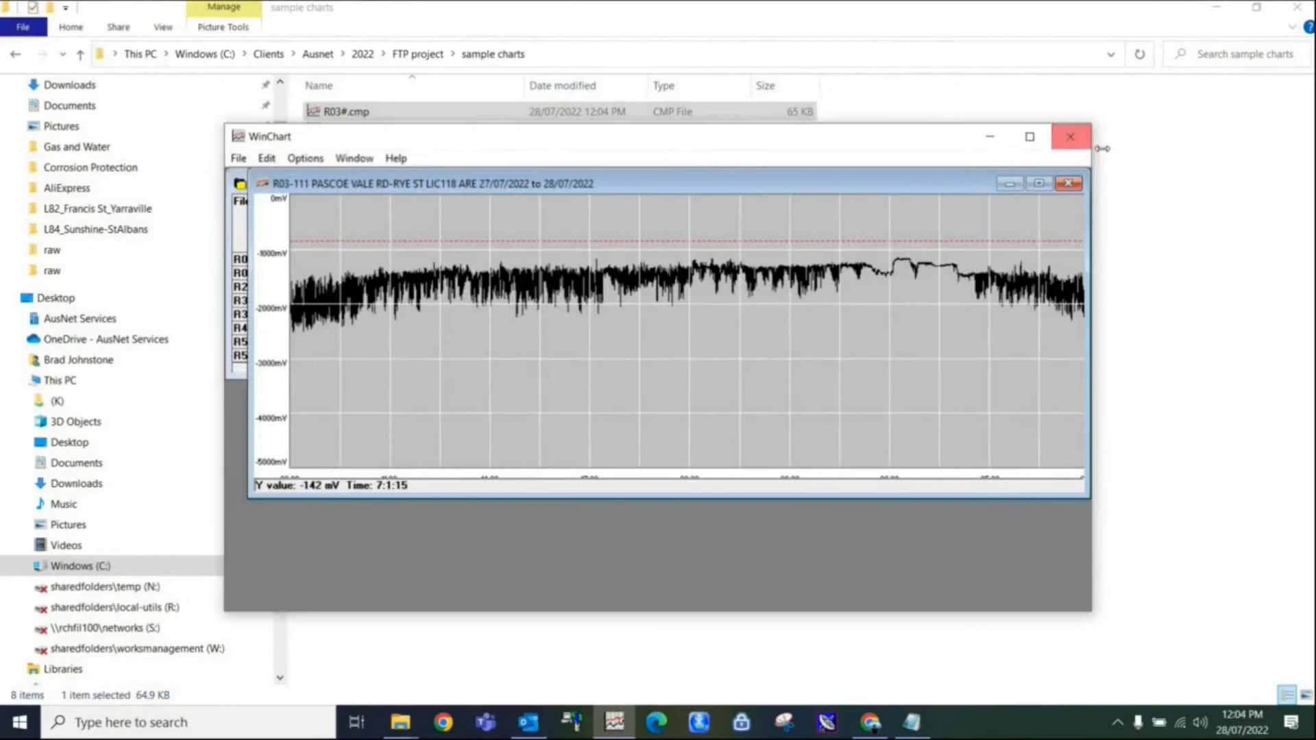
drag(1092, 151, 1229, 151)
drag(1116, 266, 1227, 267)
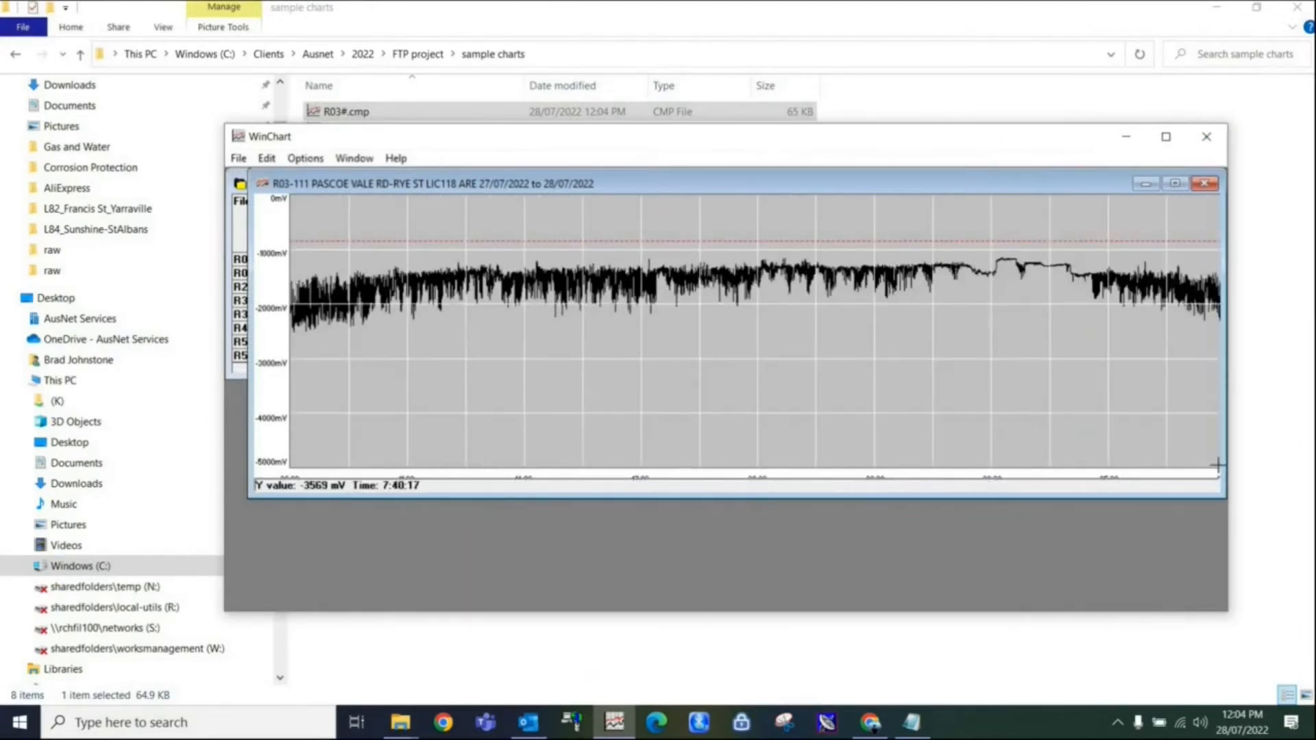
drag(1212, 501, 1219, 558)
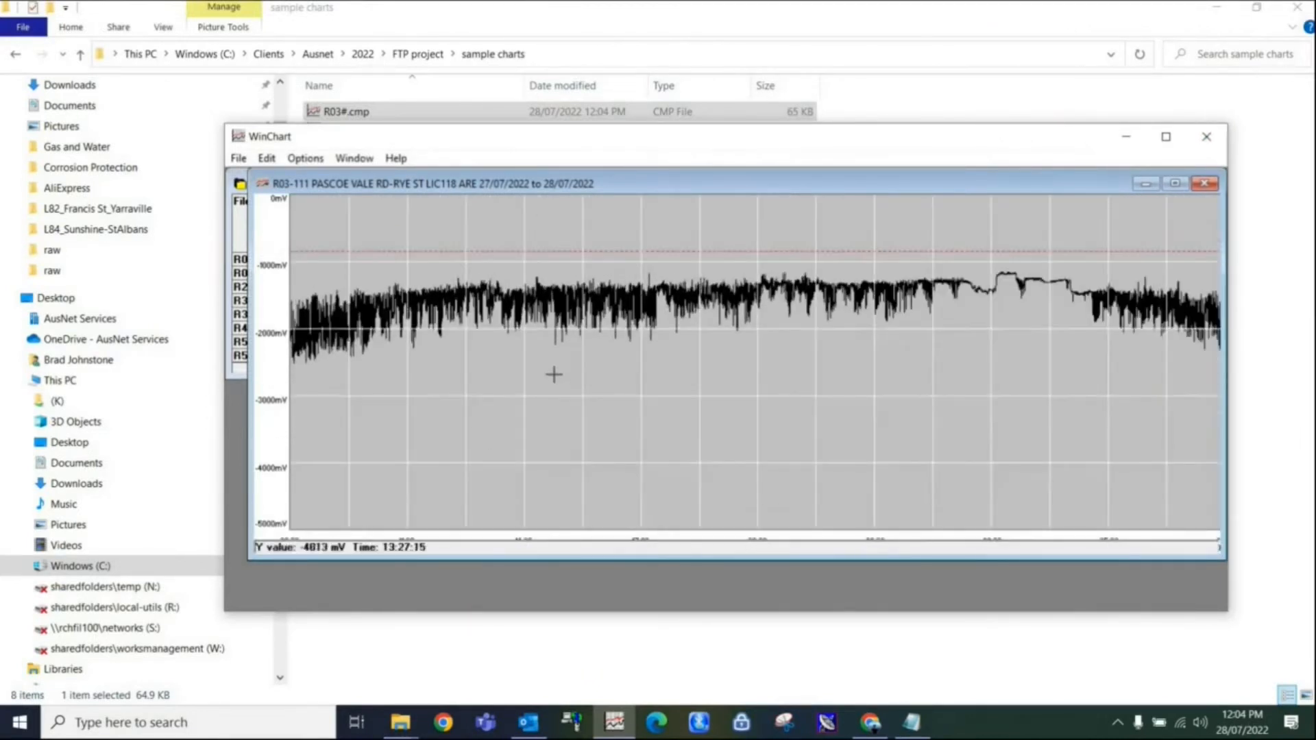
Page through the charts following R03, return to the R03 chart, and close the graph and WinChart.
key(Page_Down)
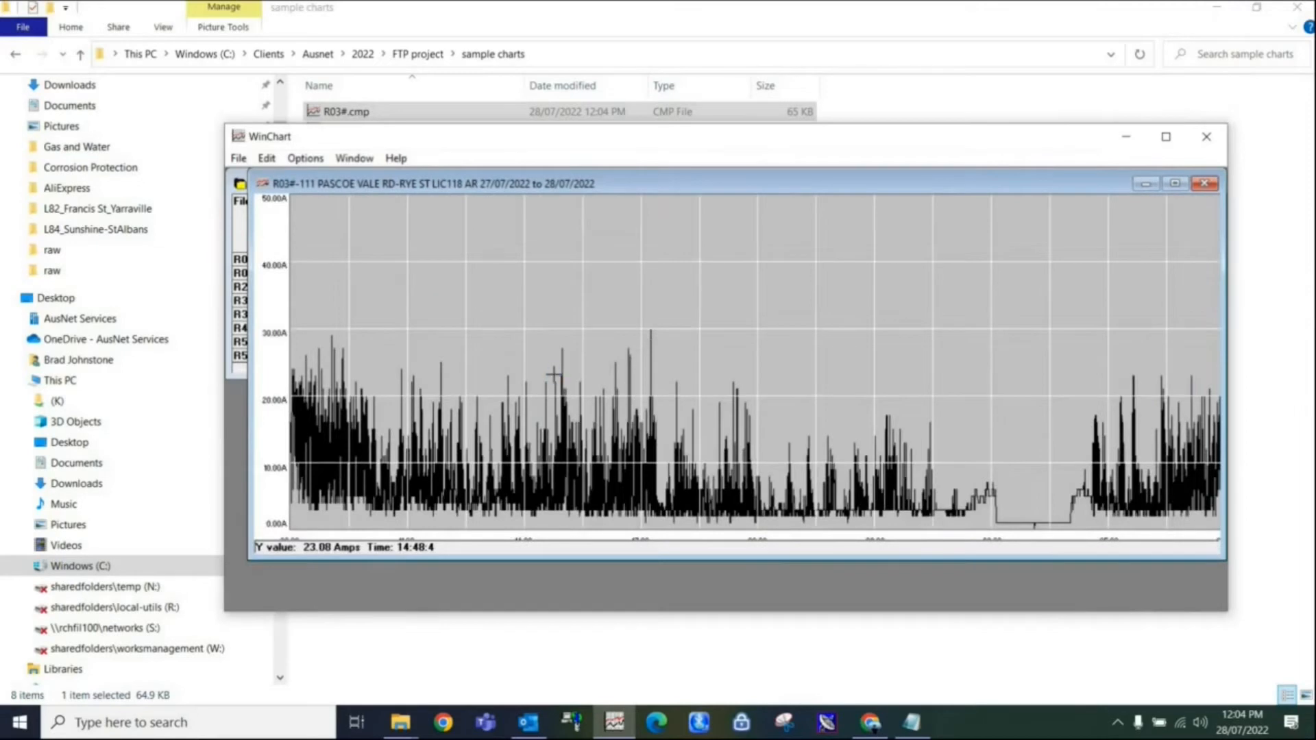
key(Page_Down)
key(Page_Down)
key(Page_Down)
key(Page_Down)
key(Page_Down)
key(Page_Down)
key(Page_Down)
key(Page_Down)
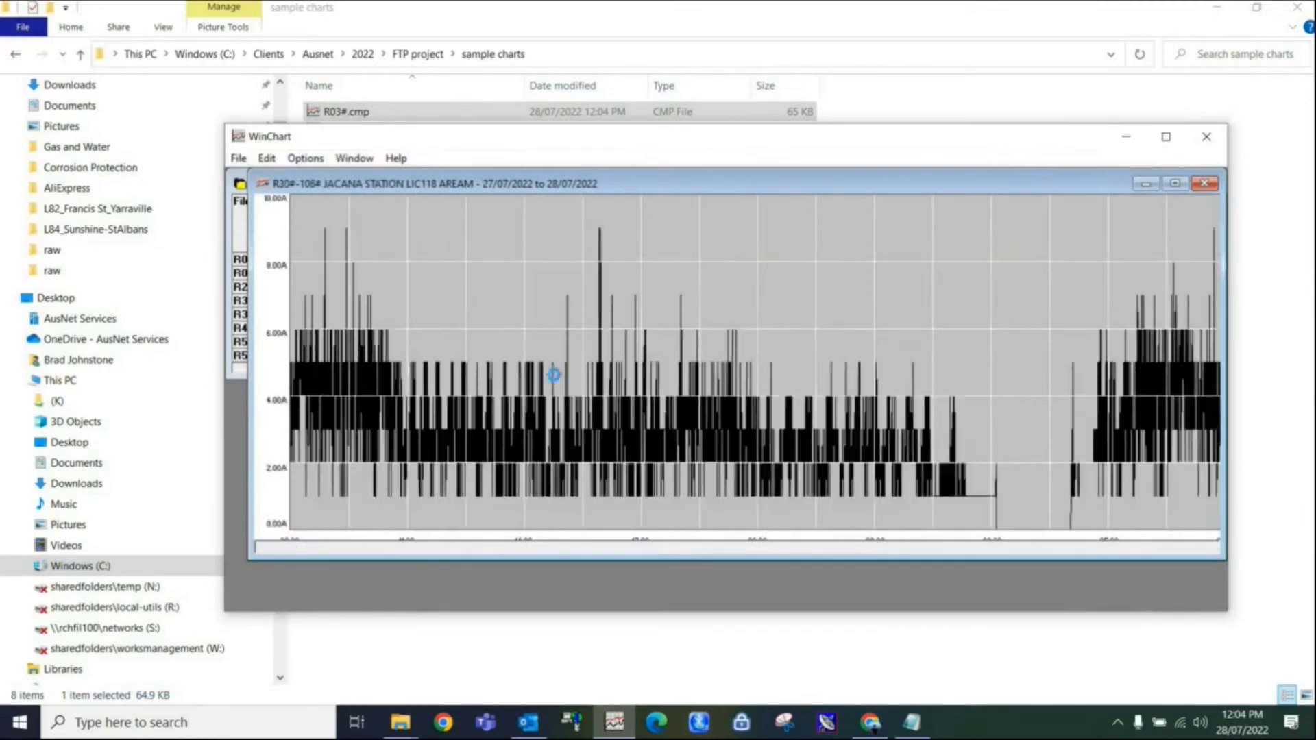
key(Page_Up)
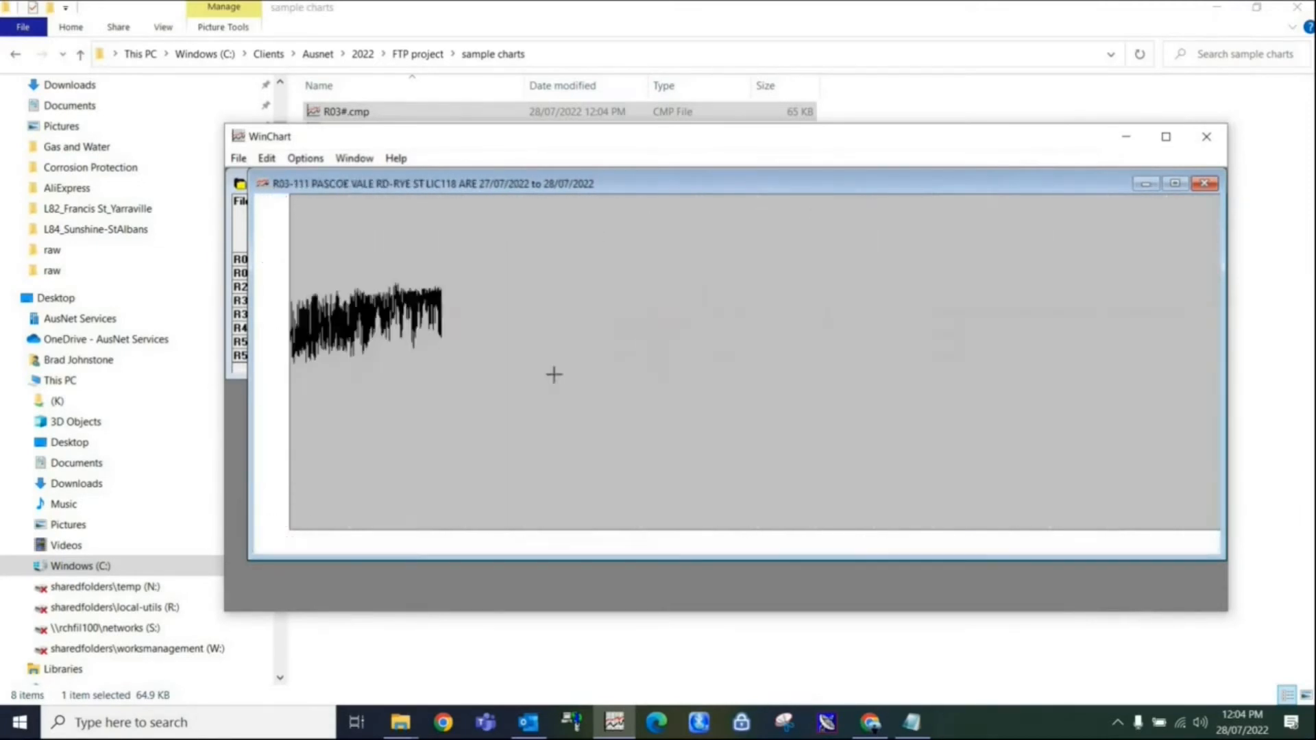
click(1204, 183)
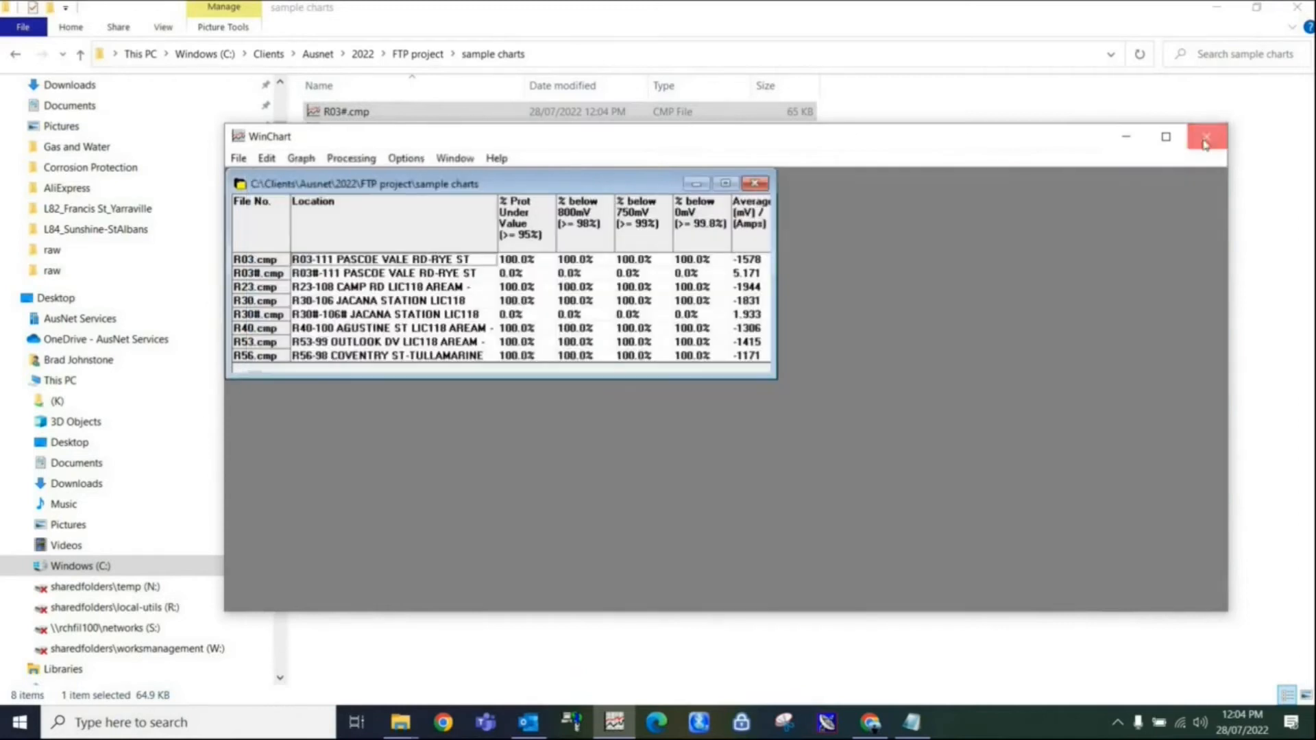
click(1206, 137)
Go up to the "FTP project" folder and compress the "sample charts" folder into a zip file.
click(387, 324)
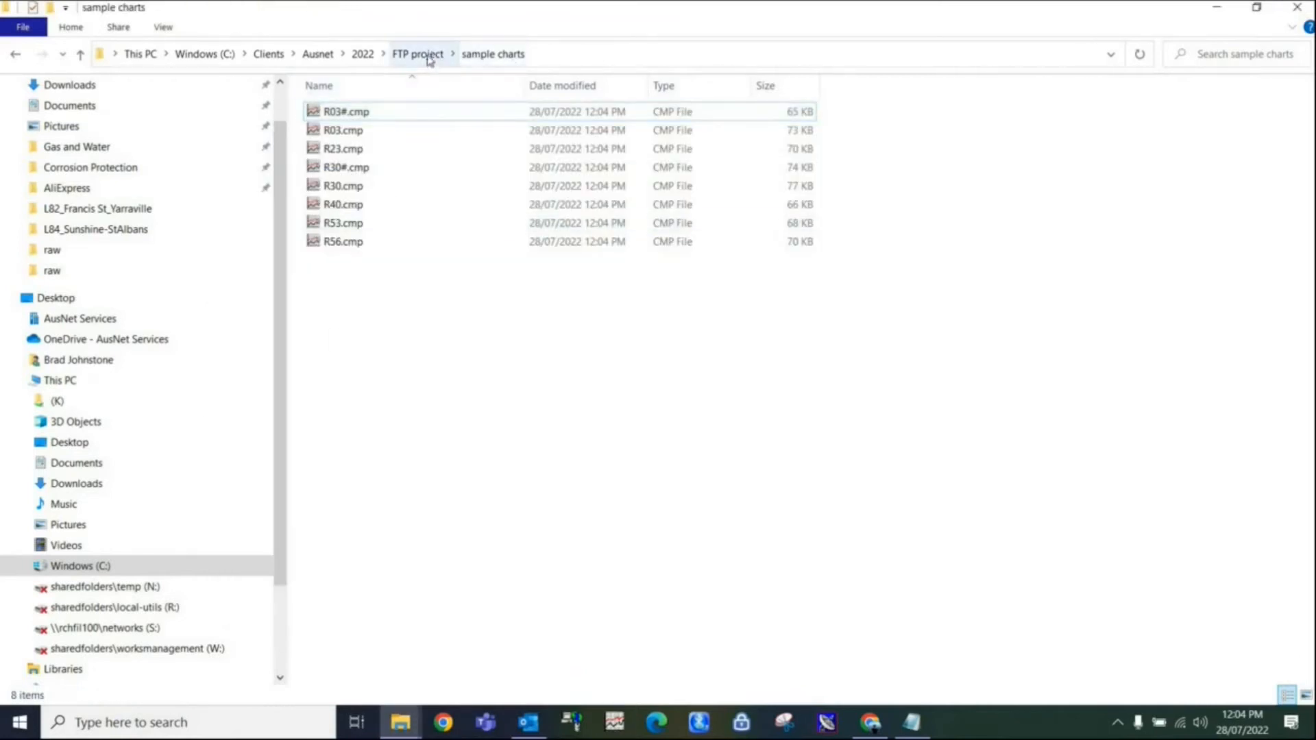
click(425, 54)
right_click(369, 130)
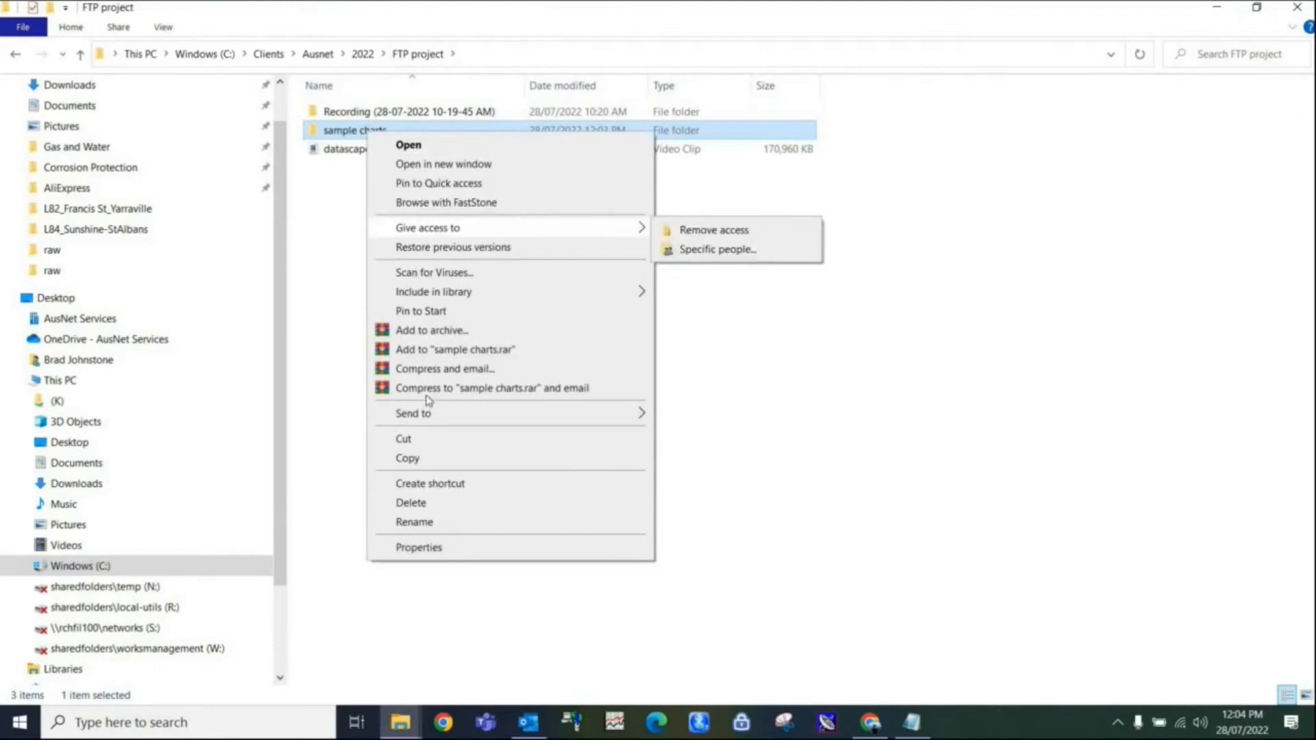
mouse_move(528, 416)
click(654, 431)
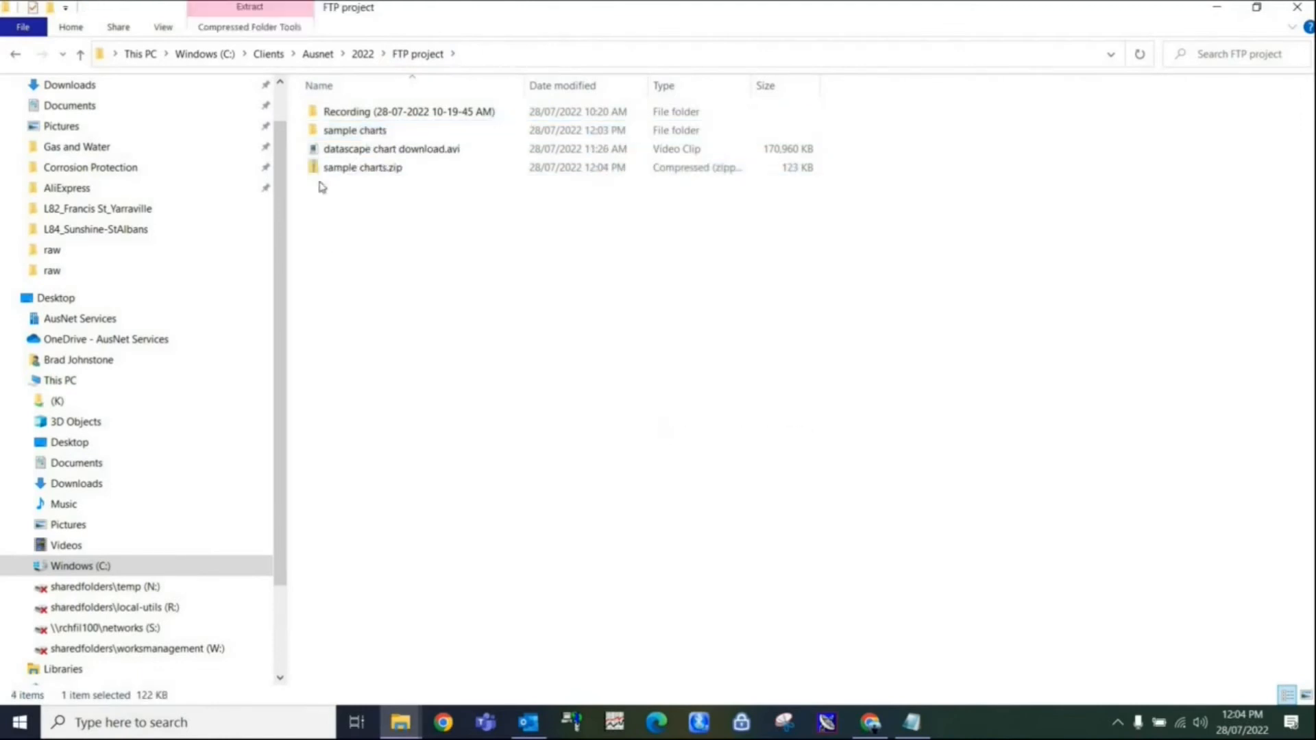
Email "sample charts.zip" to the recipient's work address and close the folder window.
right_click(321, 171)
mouse_move(480, 435)
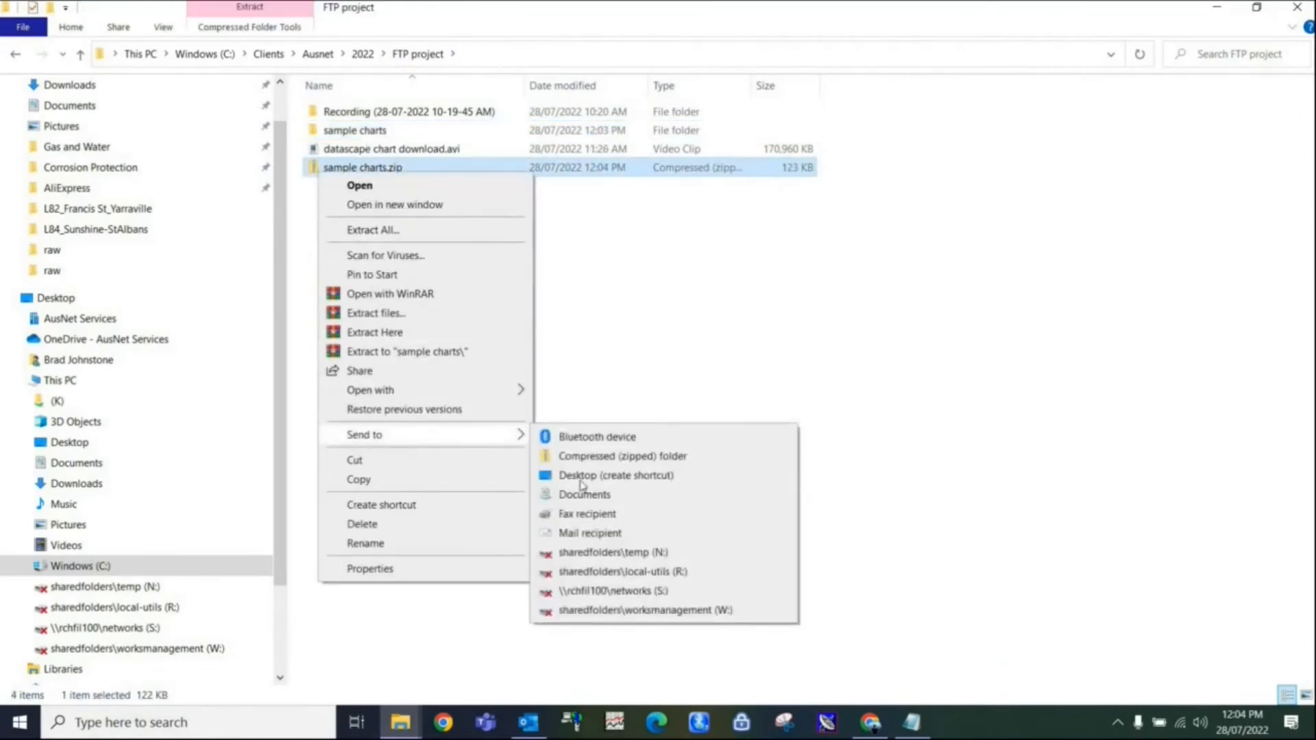
click(588, 532)
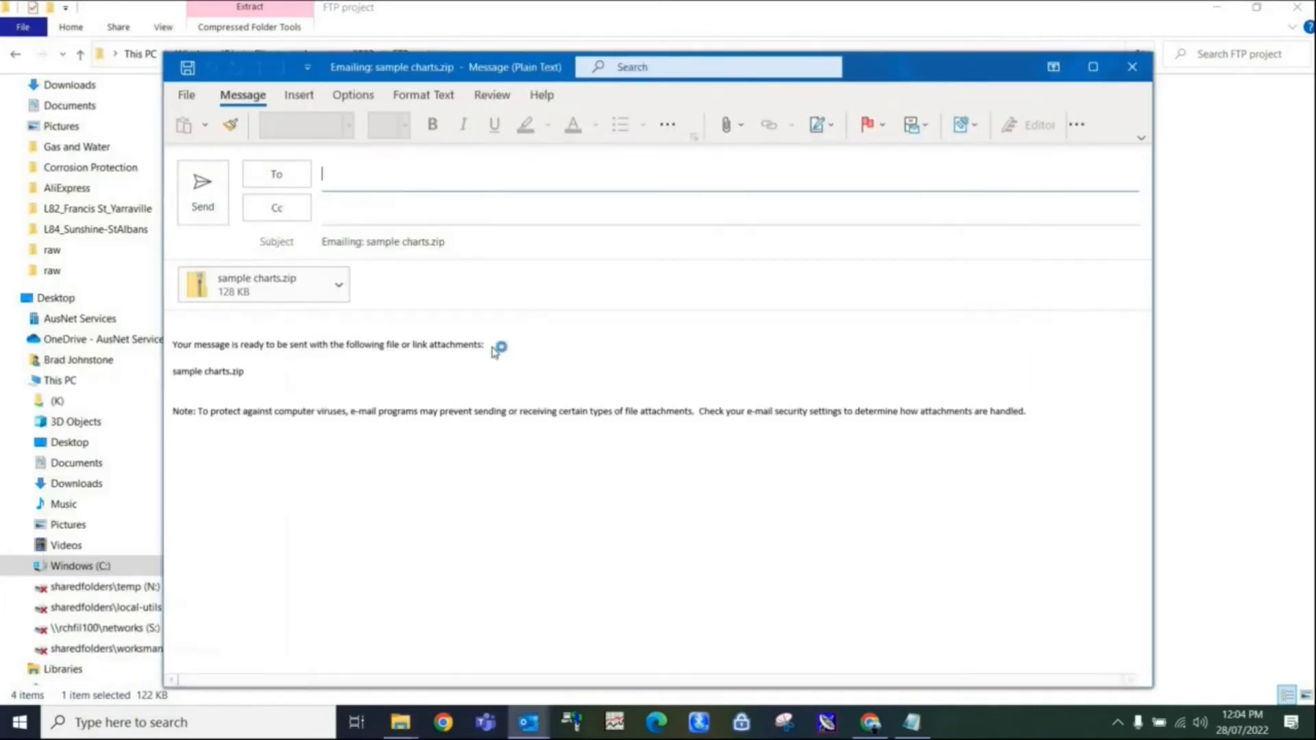
click(350, 176)
text(brad)
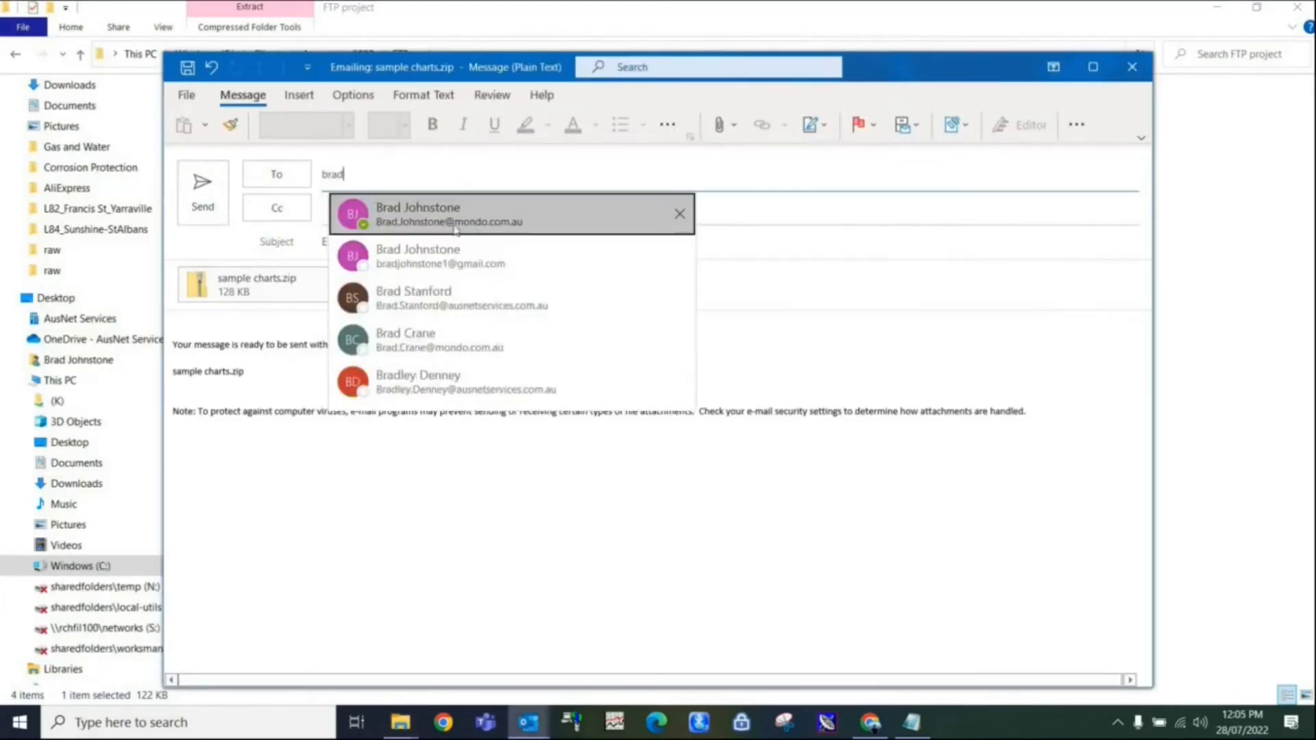
click(480, 226)
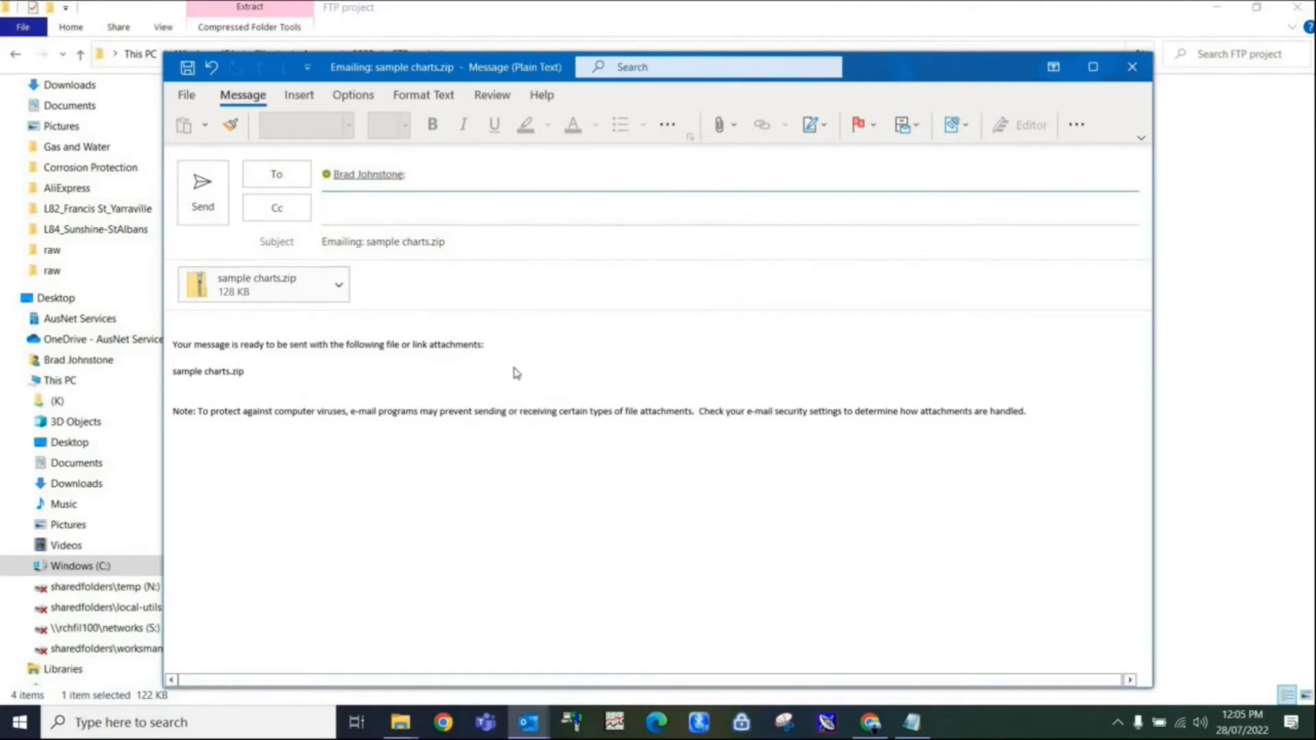
click(205, 206)
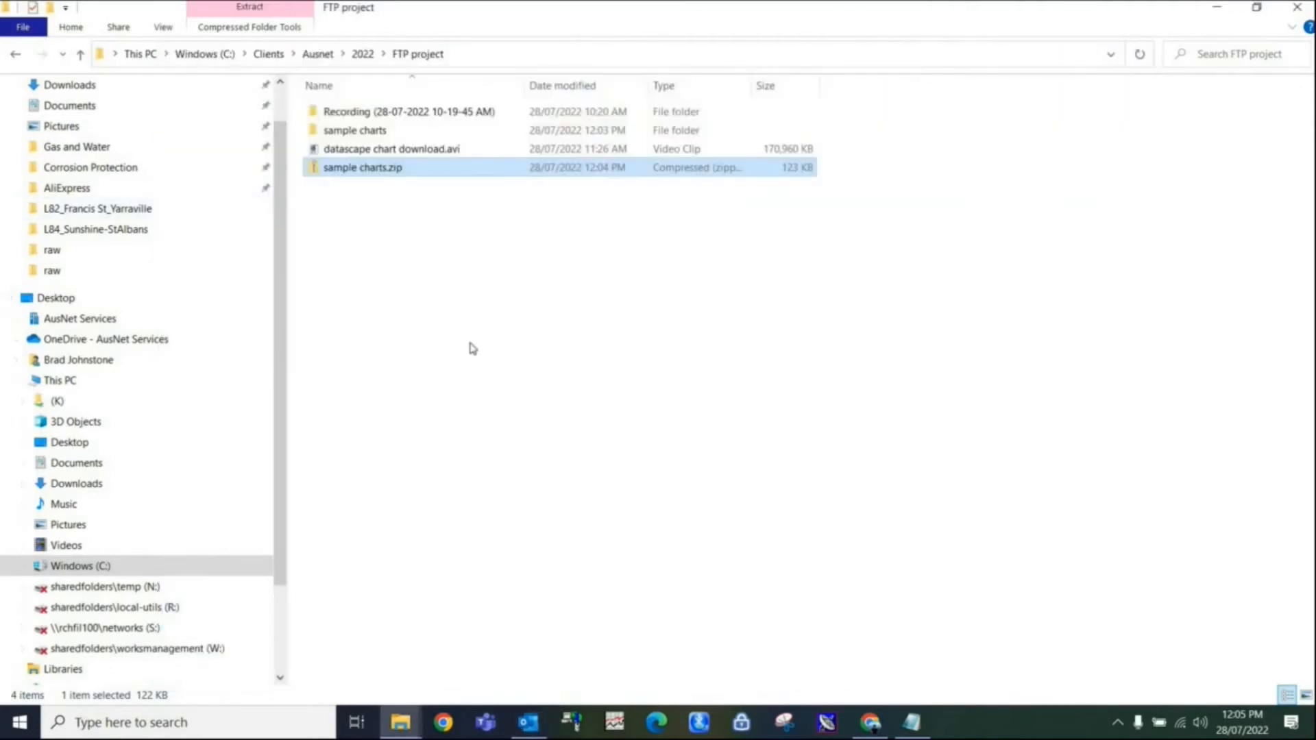
click(473, 348)
click(1296, 8)
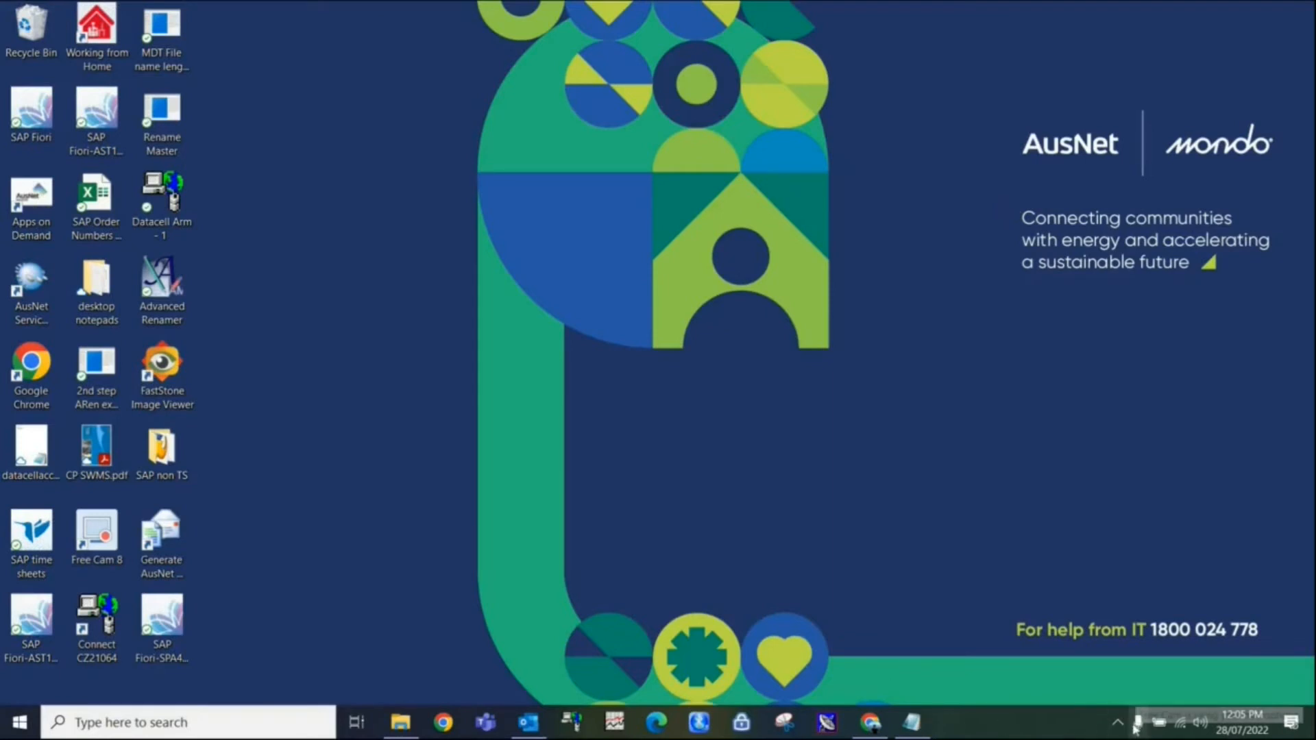
Switch to DataCell in Chrome and open the Logger settings list.
click(870, 722)
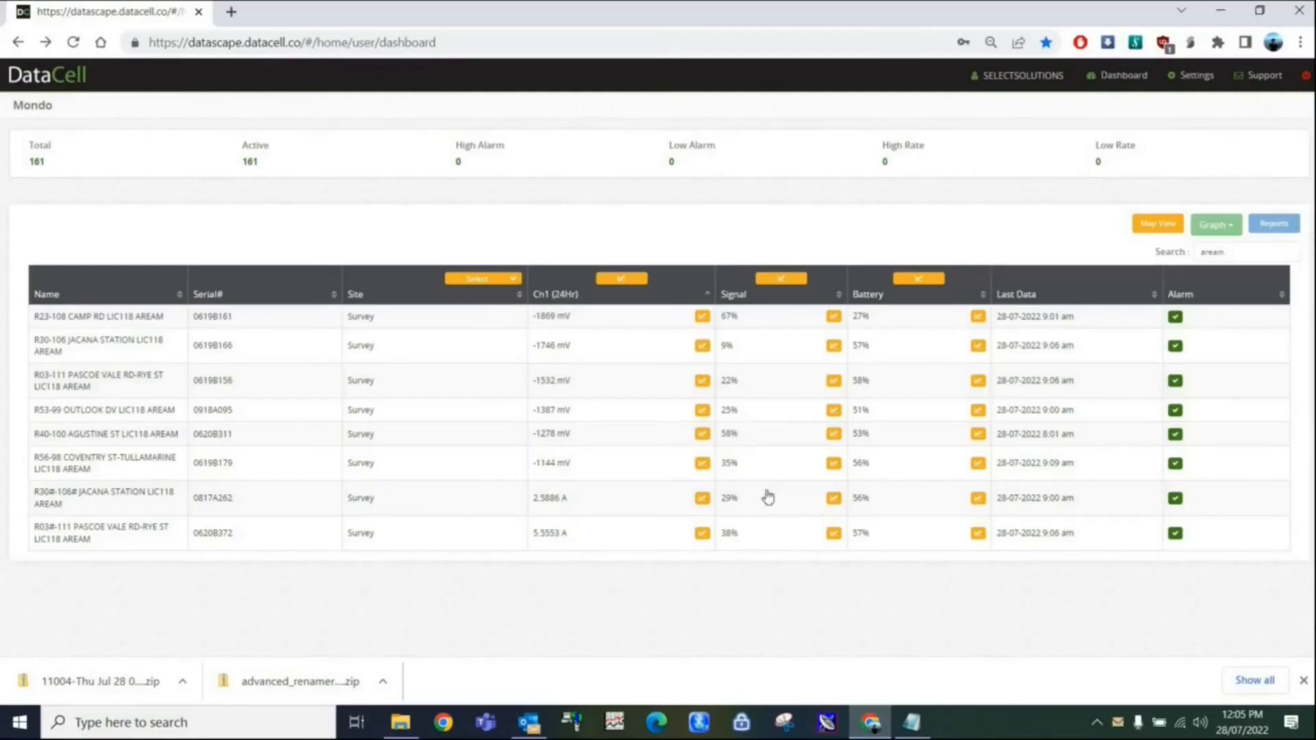
click(1194, 77)
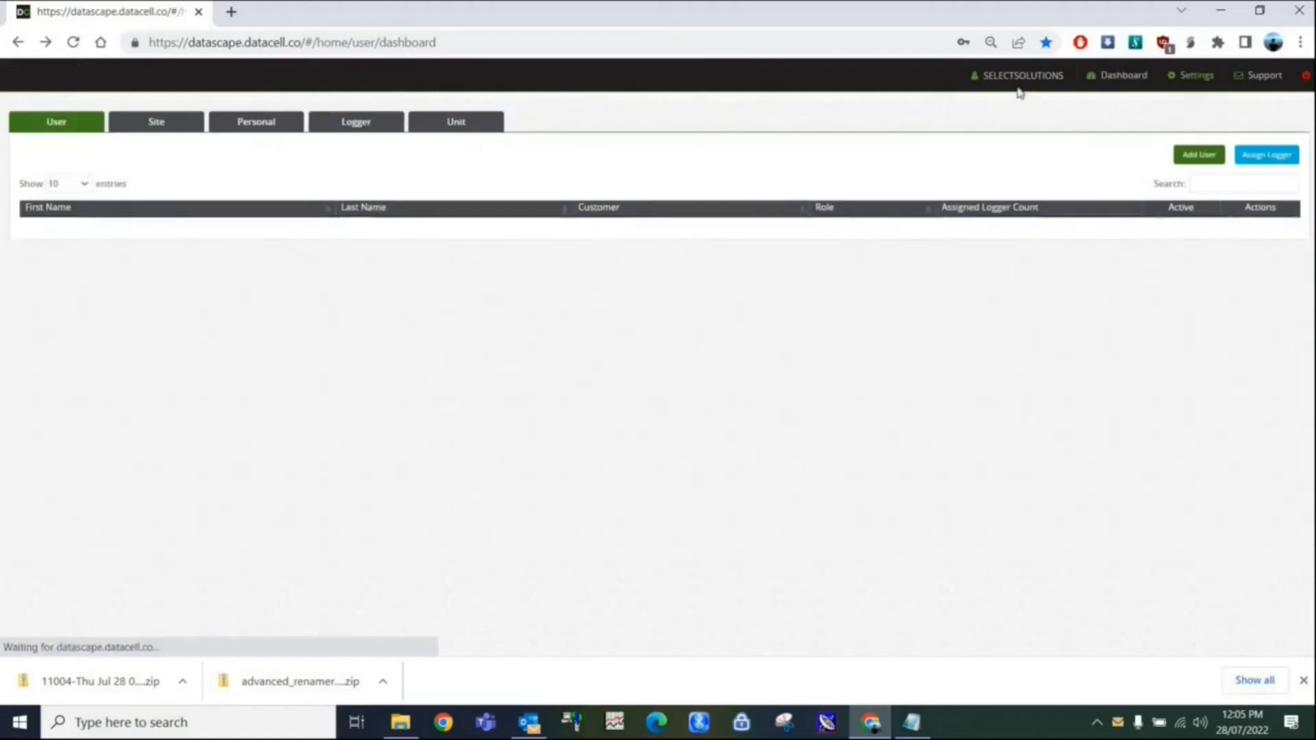
click(357, 122)
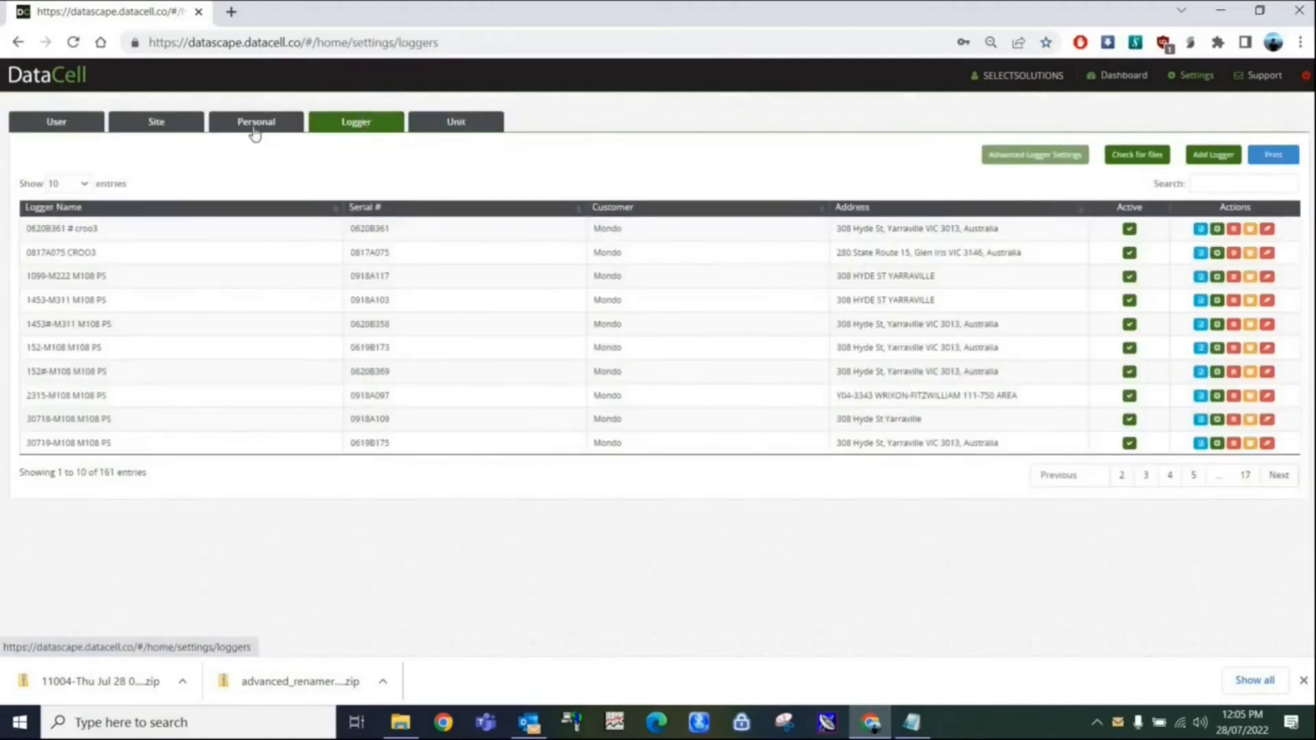
Search the logger list for "aream" and sort the matching loggers by serial number in ascending order.
click(1235, 182)
text(aream)
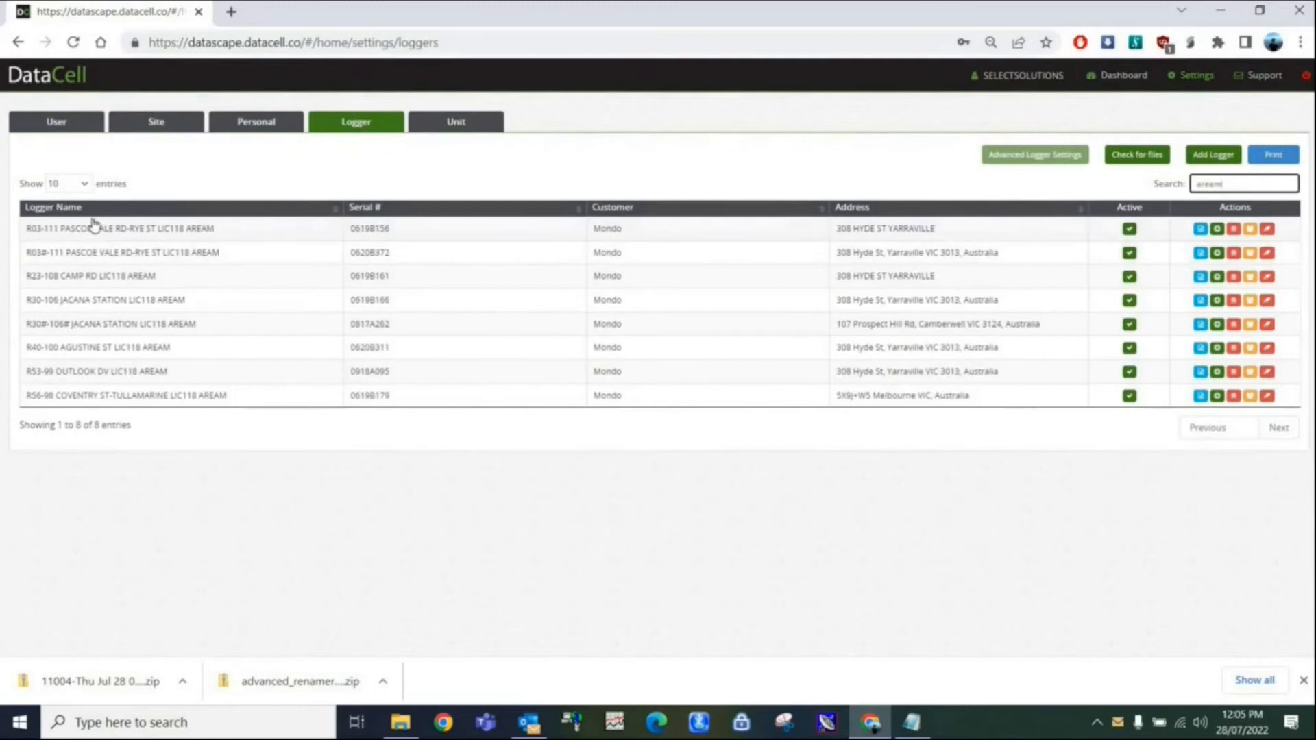
click(334, 211)
click(335, 212)
click(579, 210)
click(580, 211)
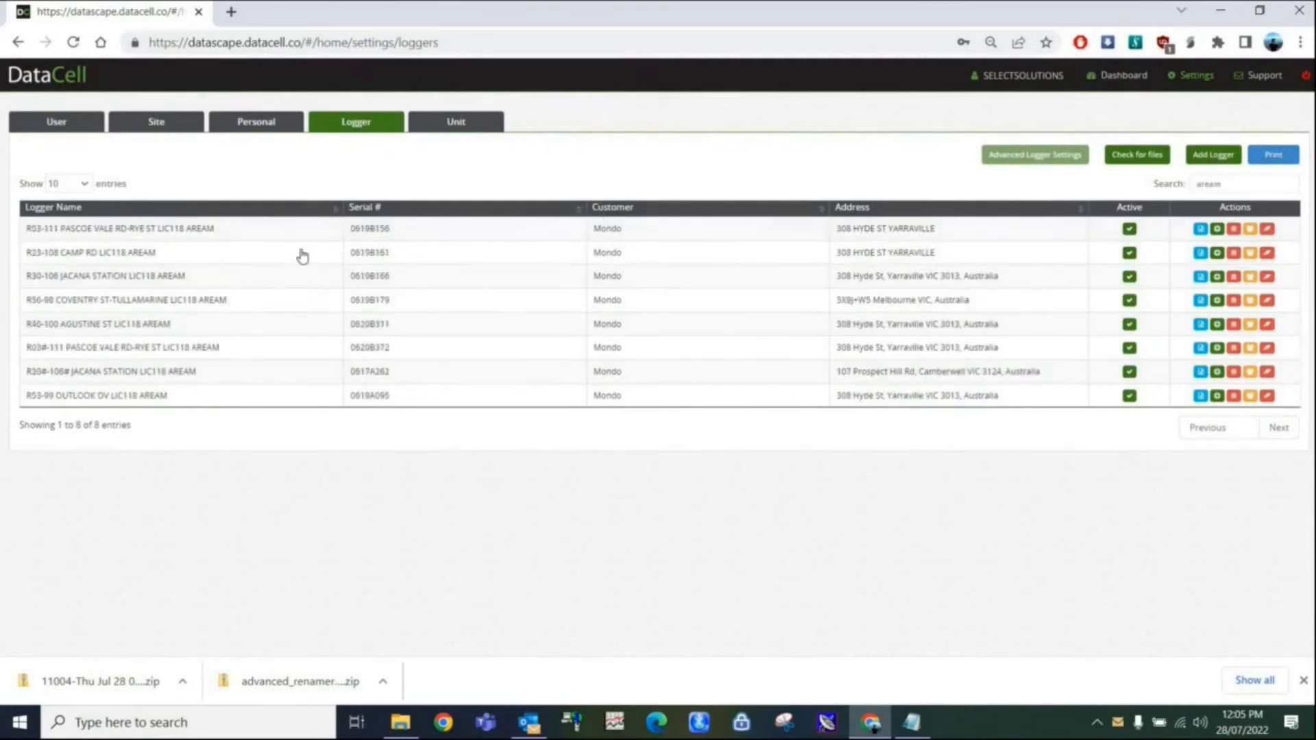
Open the R03-111 Pascoe Vale Rd-Rye St logger, examine its Voltage channel's scaling value and sync offset, and return to the logger list.
click(166, 233)
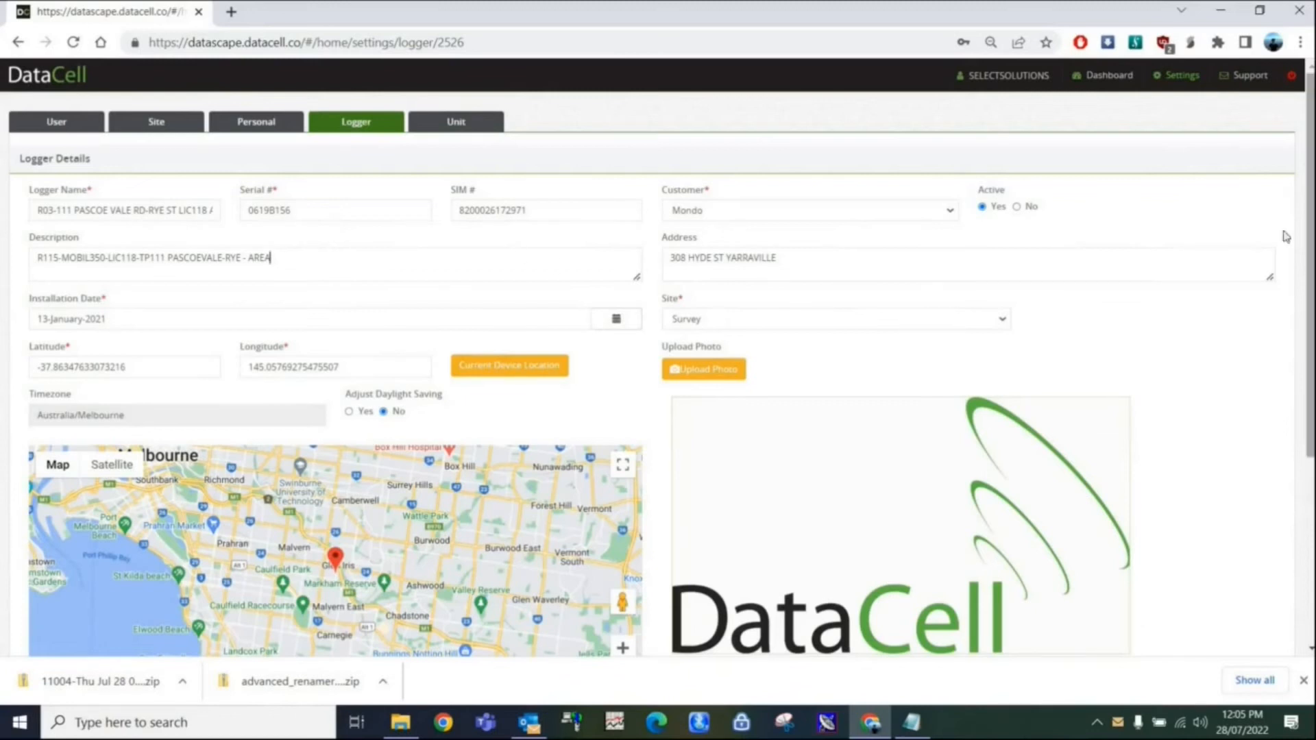
scroll(1286, 237, down, 1)
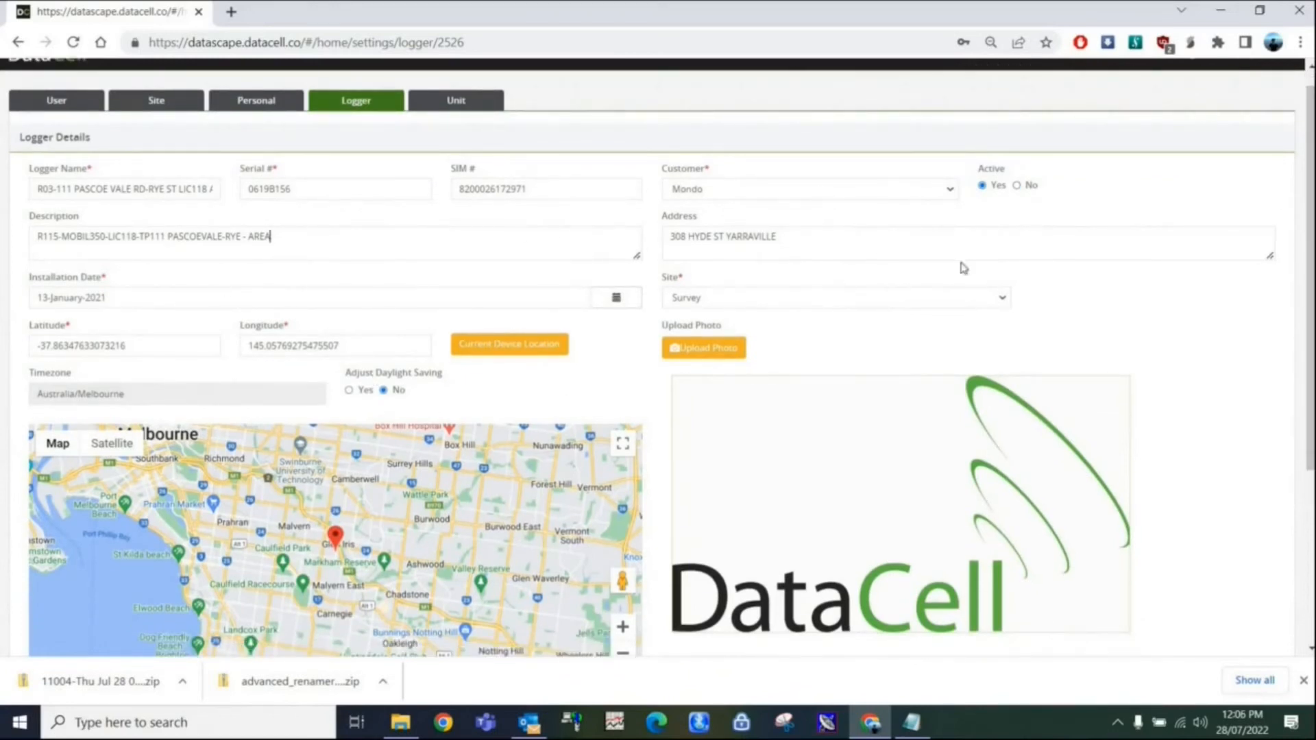
scroll(1310, 274, down, 2)
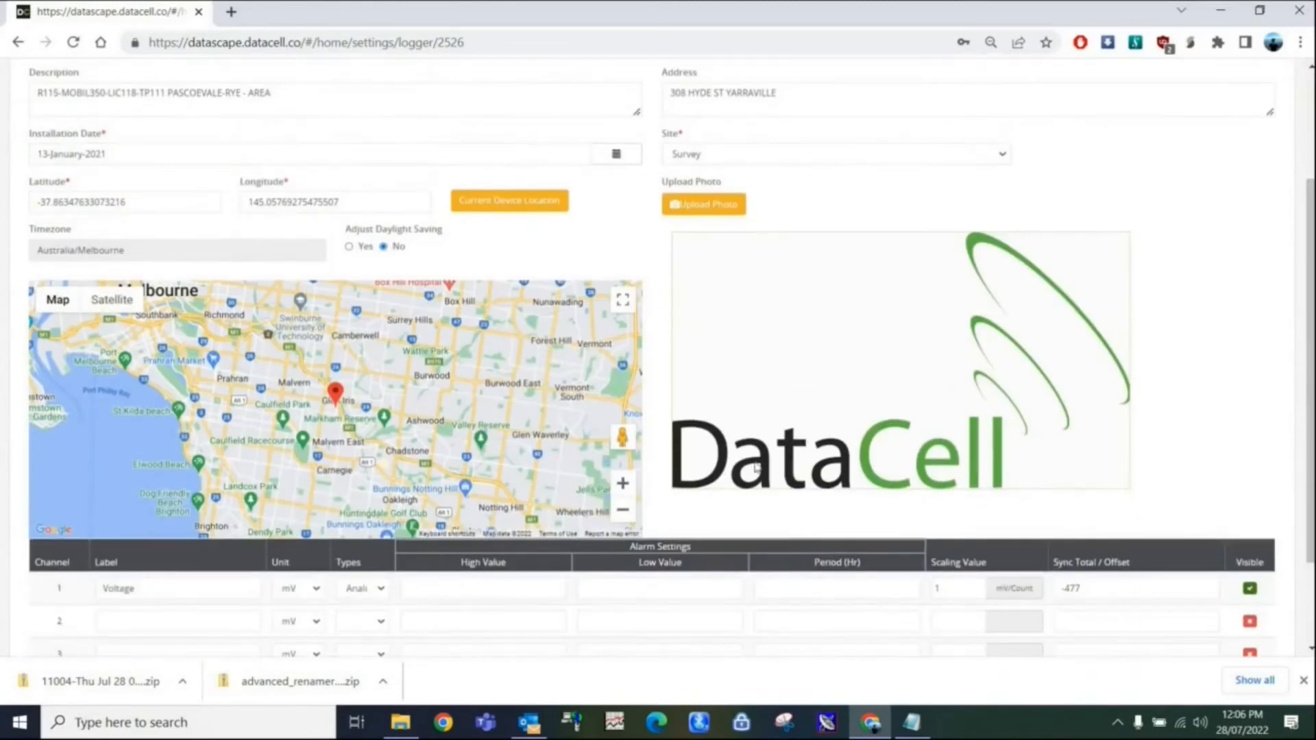
scroll(1304, 349, down, 2)
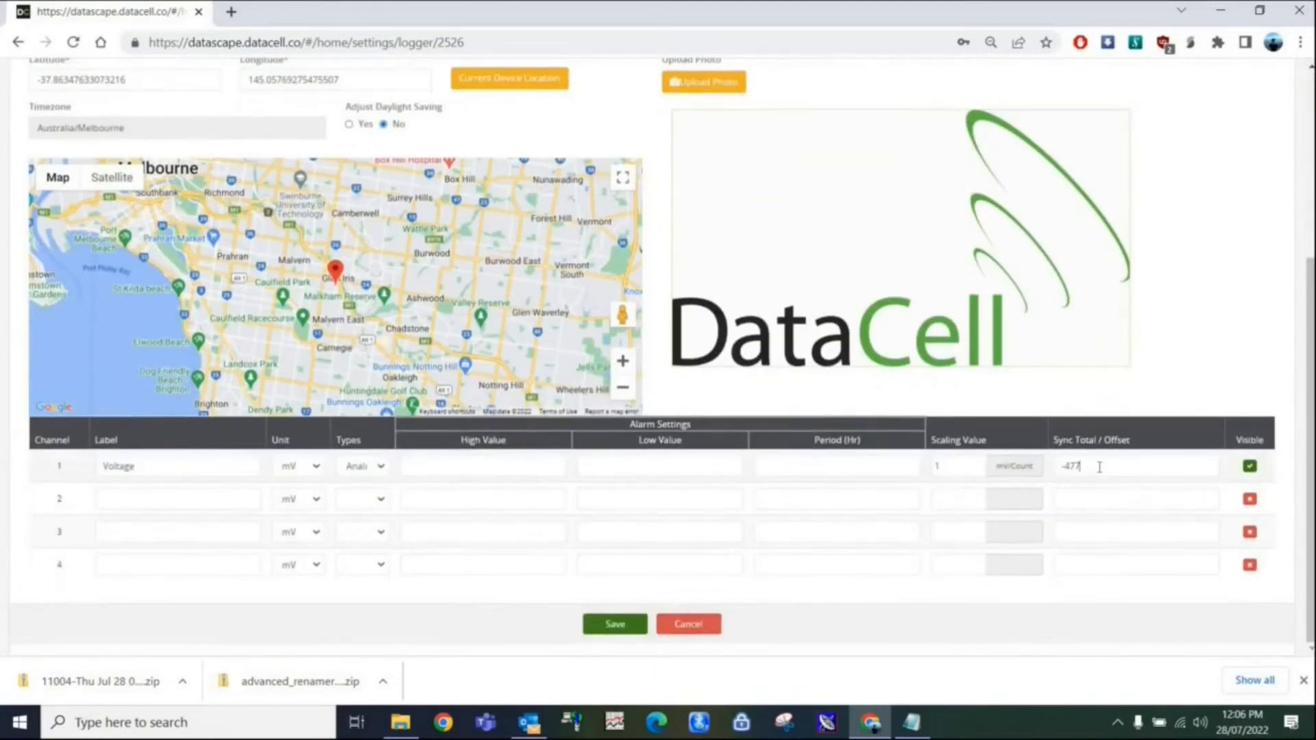
click(957, 466)
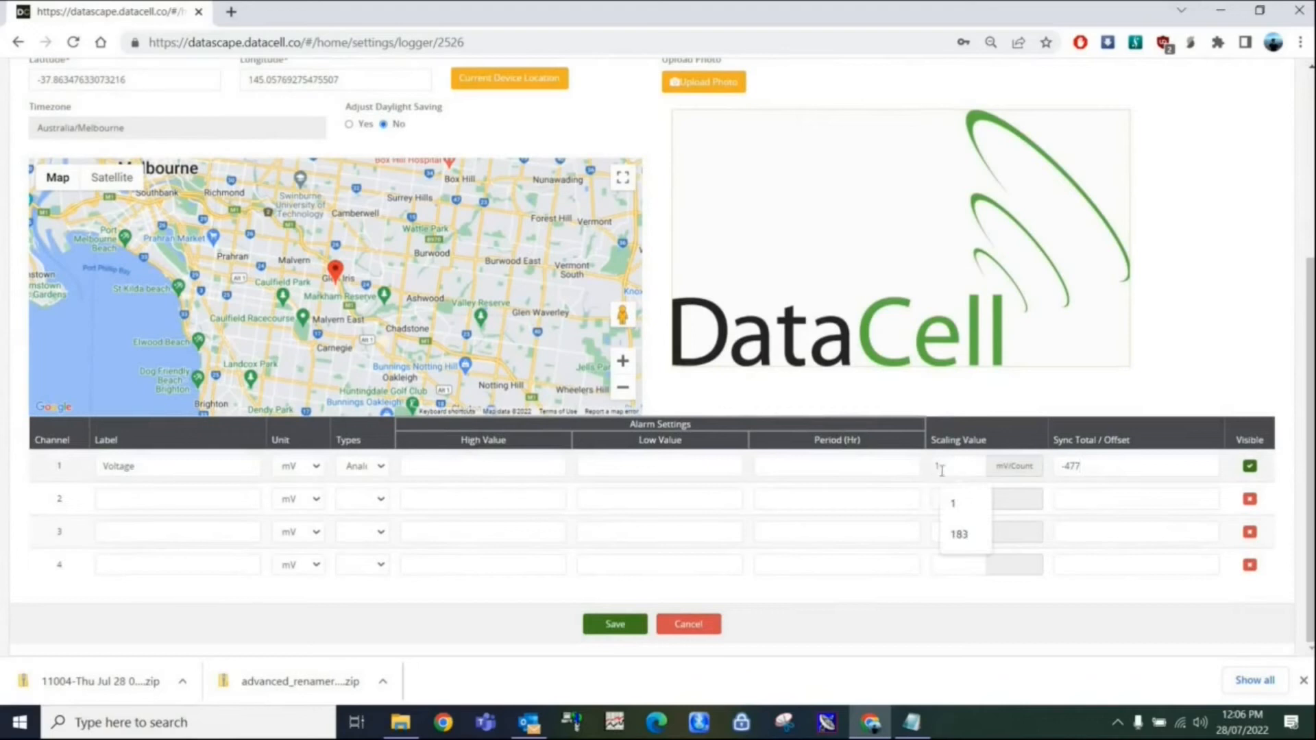
key(Escape)
scroll(1306, 197, up, 2)
scroll(1306, 197, down, 2)
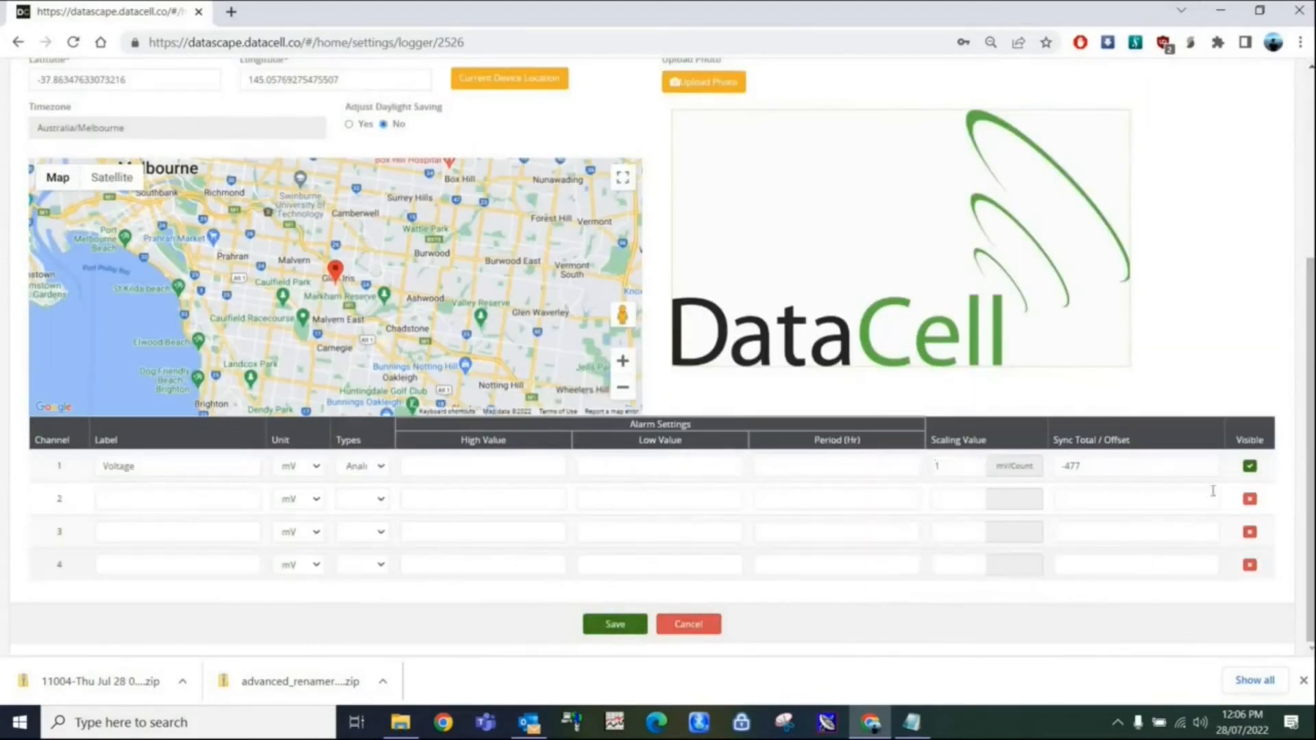
scroll(1296, 205, up, 4)
click(18, 42)
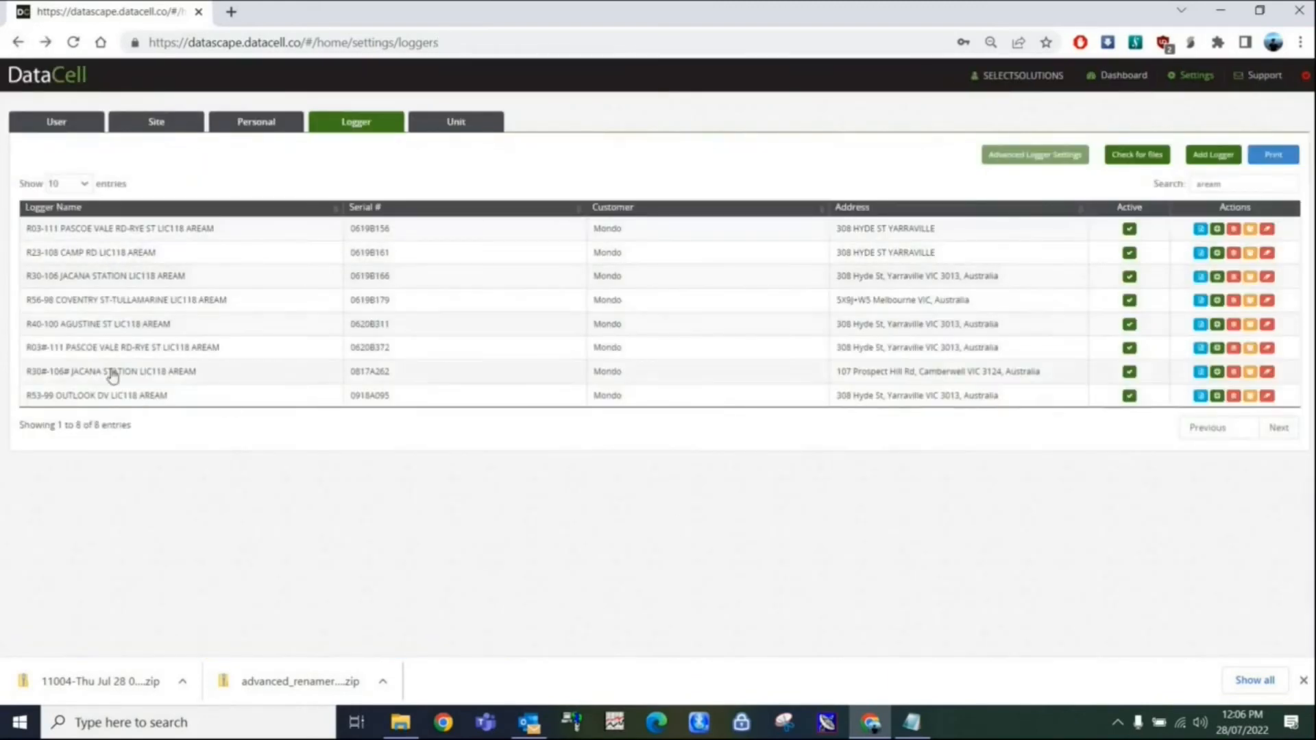
Open the R03#-111 Pascoe Vale Rd-Rye St logger and examine its Current channel's scaling, unit and type settings.
click(96, 354)
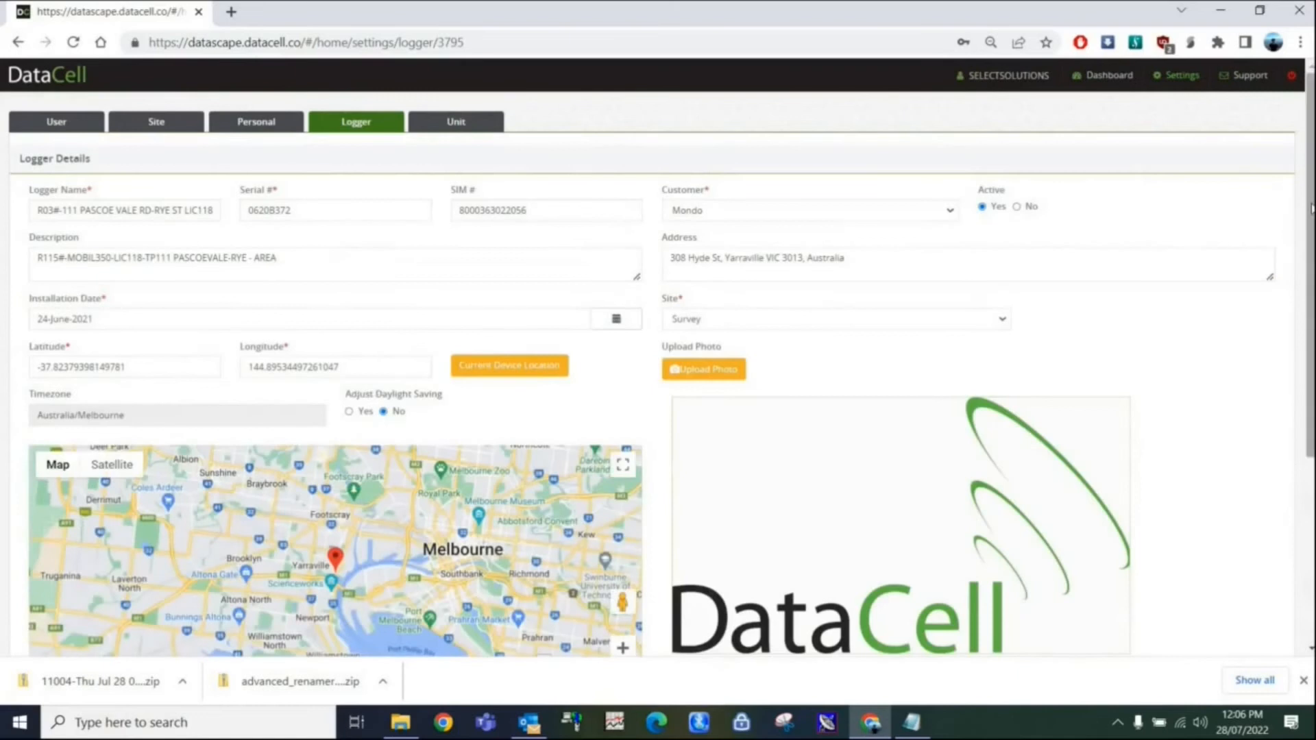
scroll(56, 192, down, 1)
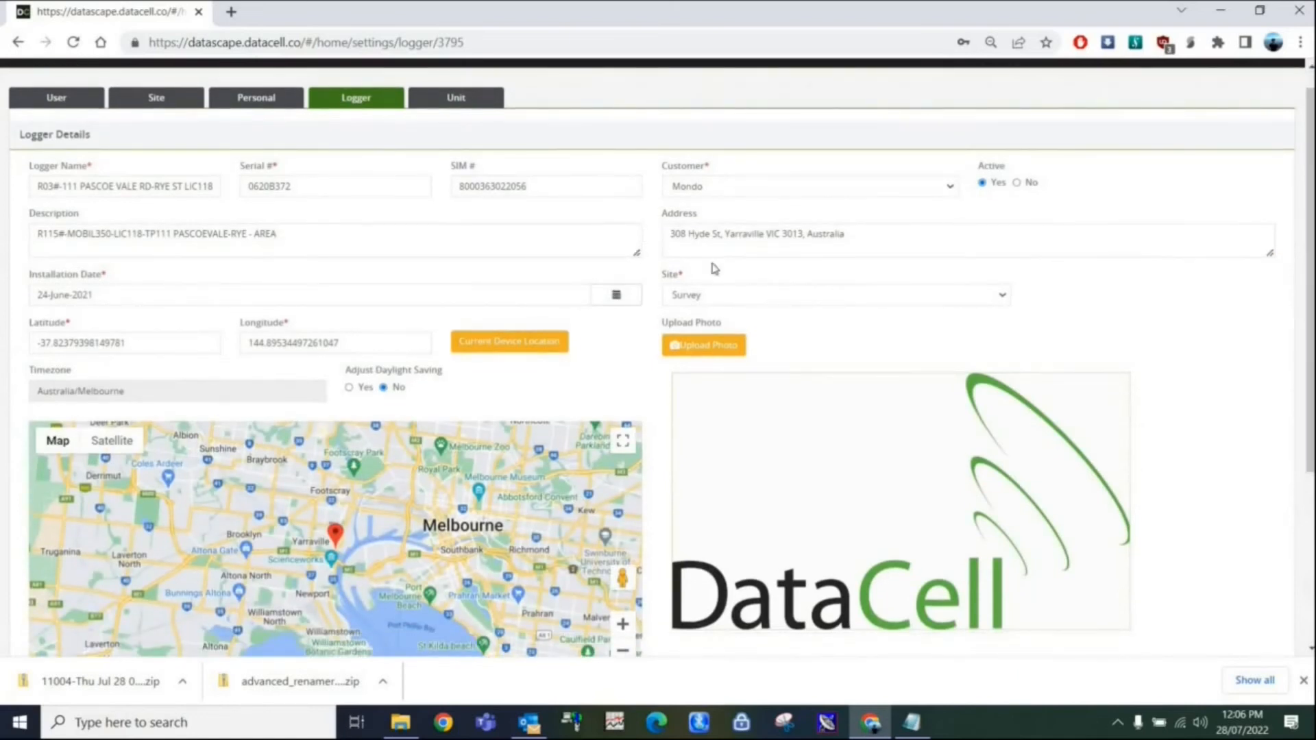
scroll(1309, 233, down, 4)
drag(956, 499, 921, 503)
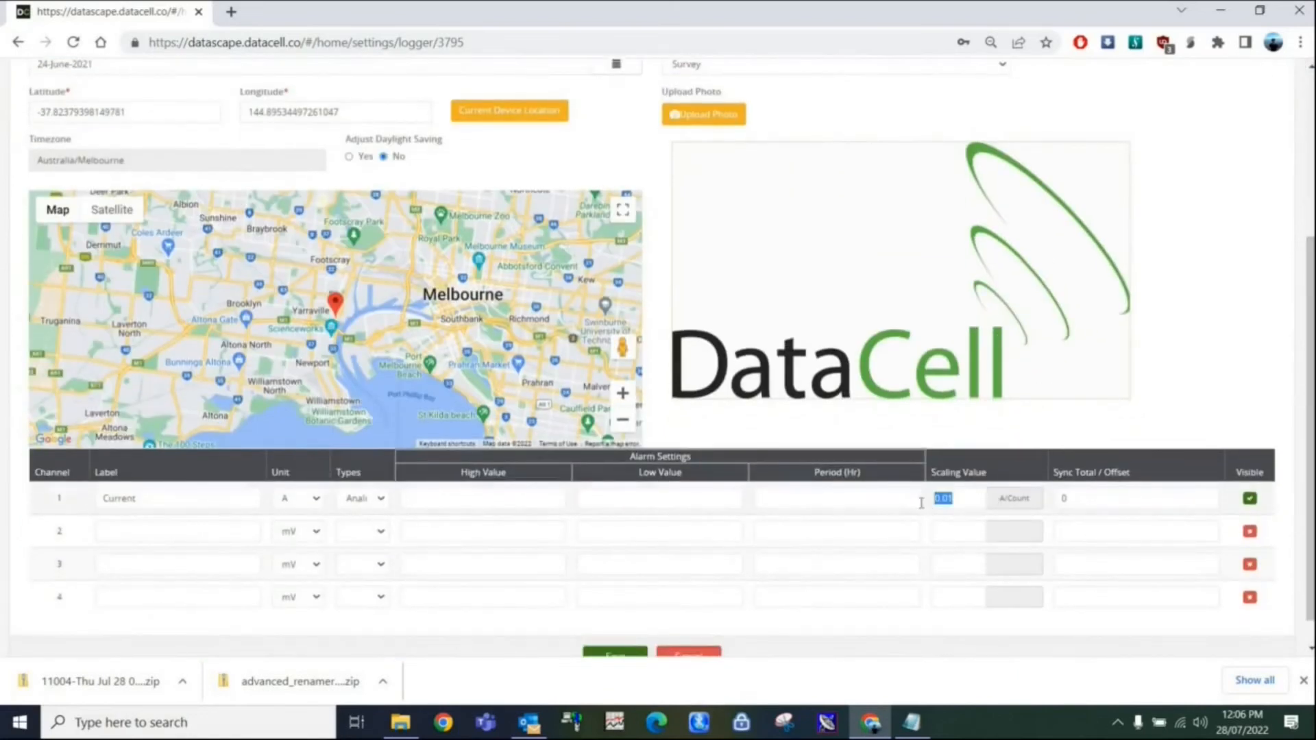
click(316, 501)
click(318, 504)
click(382, 502)
click(382, 501)
Review the Current channel's scaling value and sync total/offset, and go back to the logger list without saving.
drag(919, 506, 978, 498)
click(1108, 496)
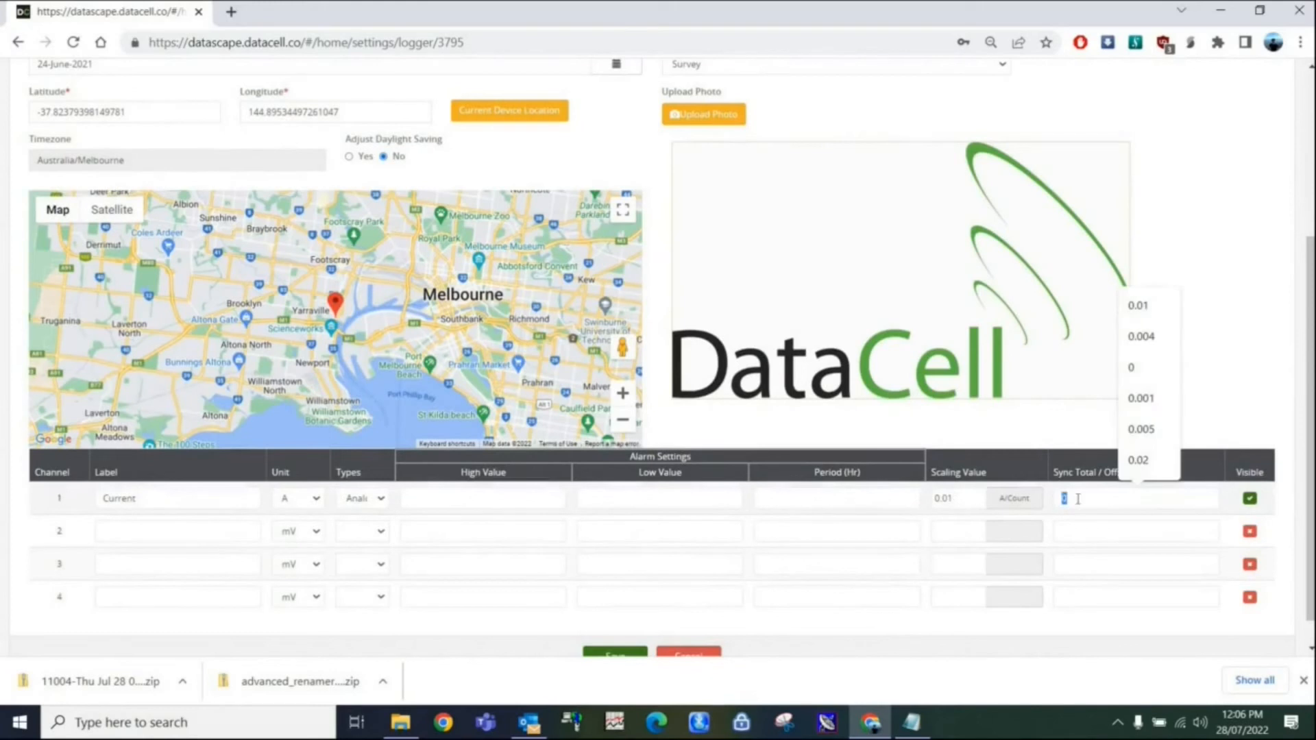
drag(1309, 357, 1310, 387)
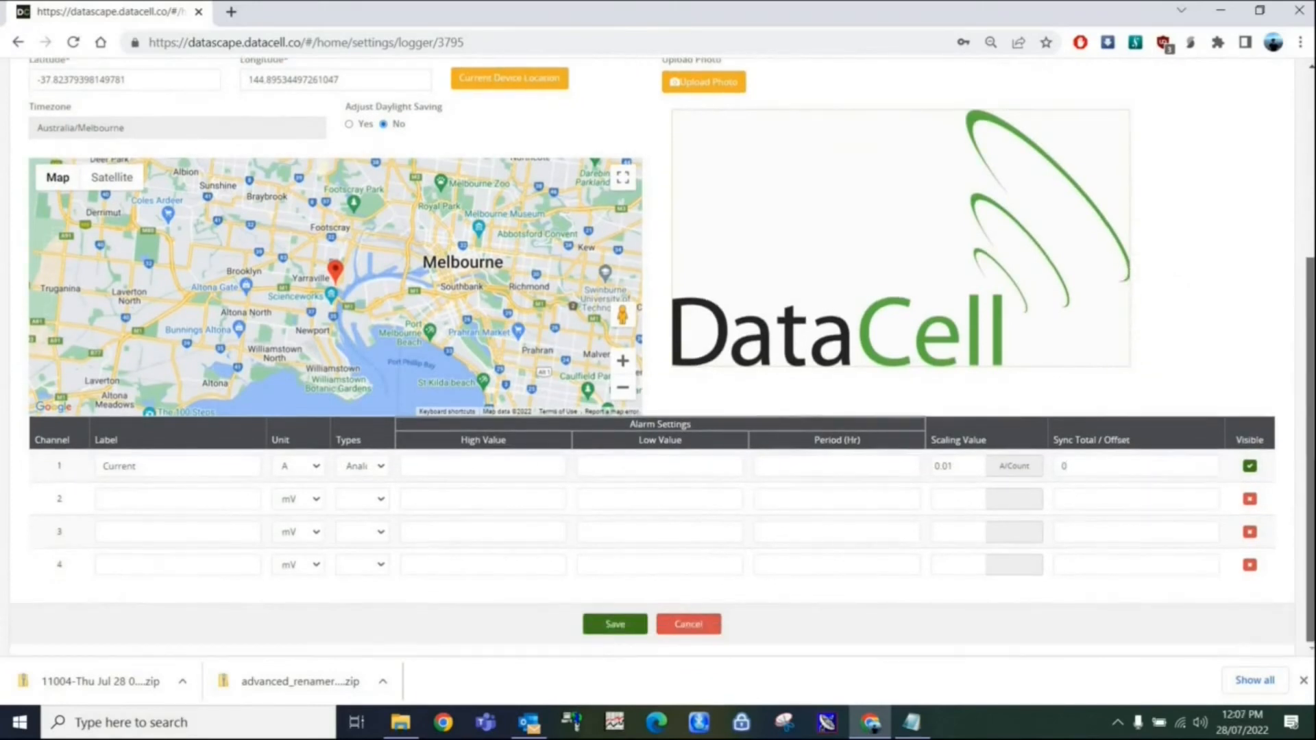
drag(1310, 299, 1300, 71)
click(18, 42)
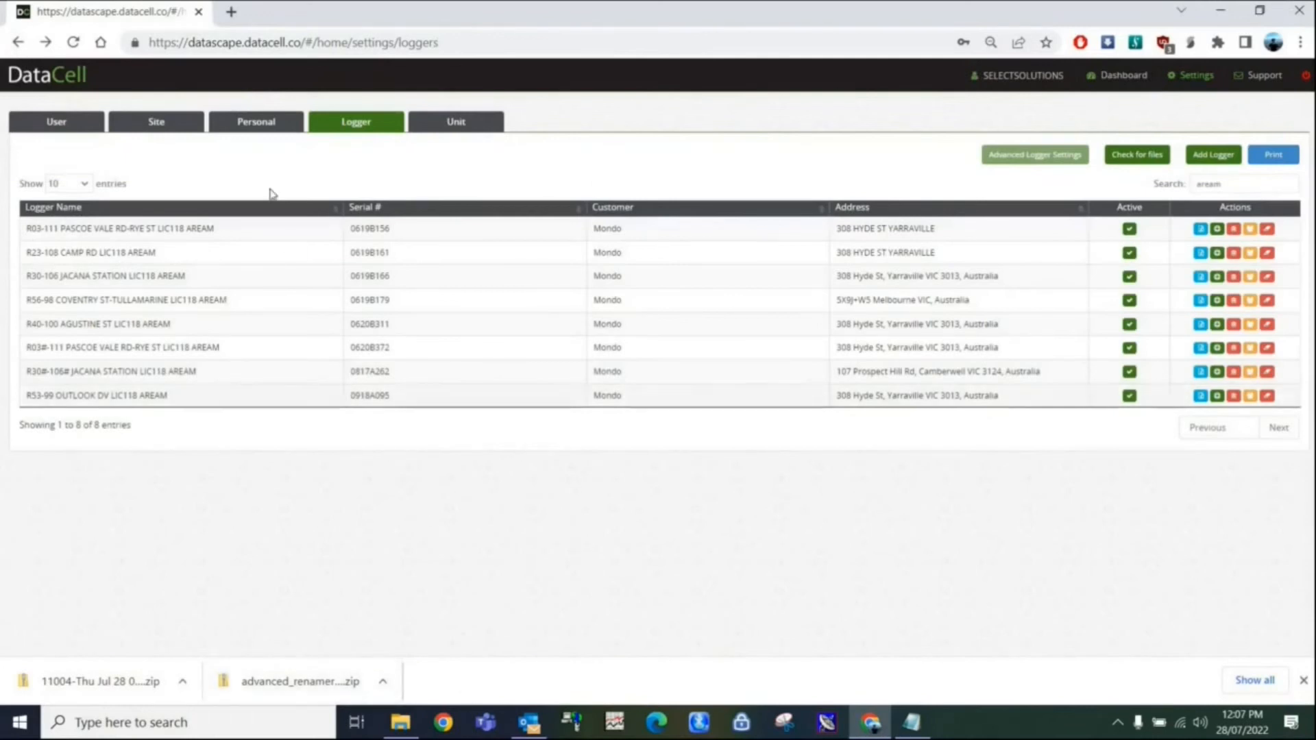
Open the user settings and examine the users' roles and assigned loggers.
click(84, 120)
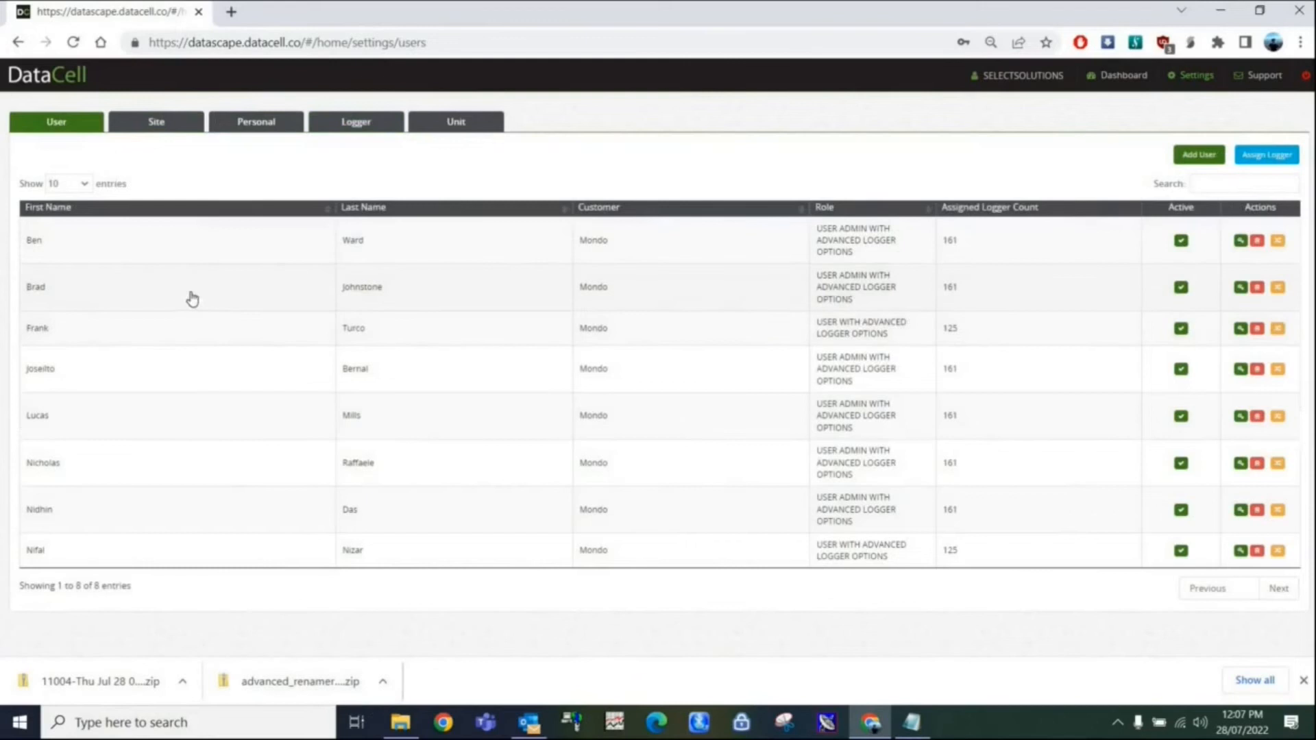
click(41, 288)
click(710, 336)
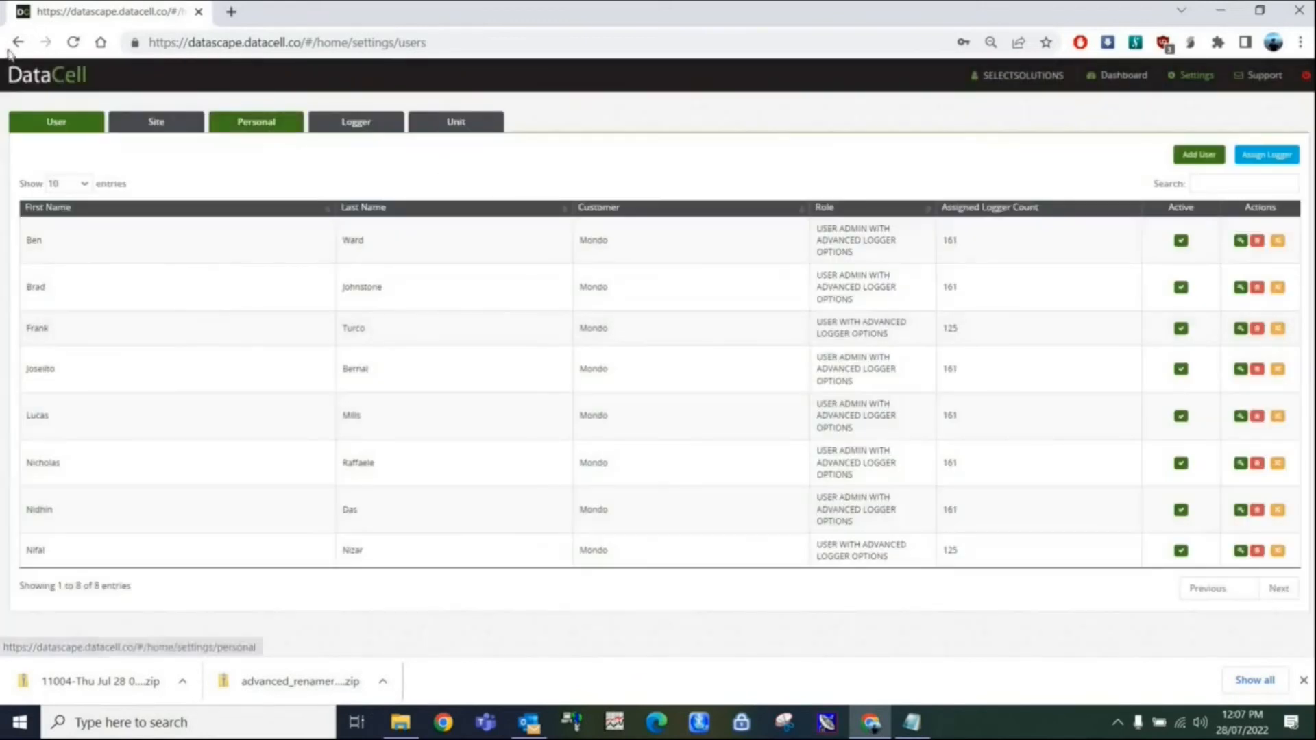
right_click(17, 42)
Return to the dashboard, widen the logger search to "area", and sort the loggers by battery level from lowest to highest.
click(1110, 76)
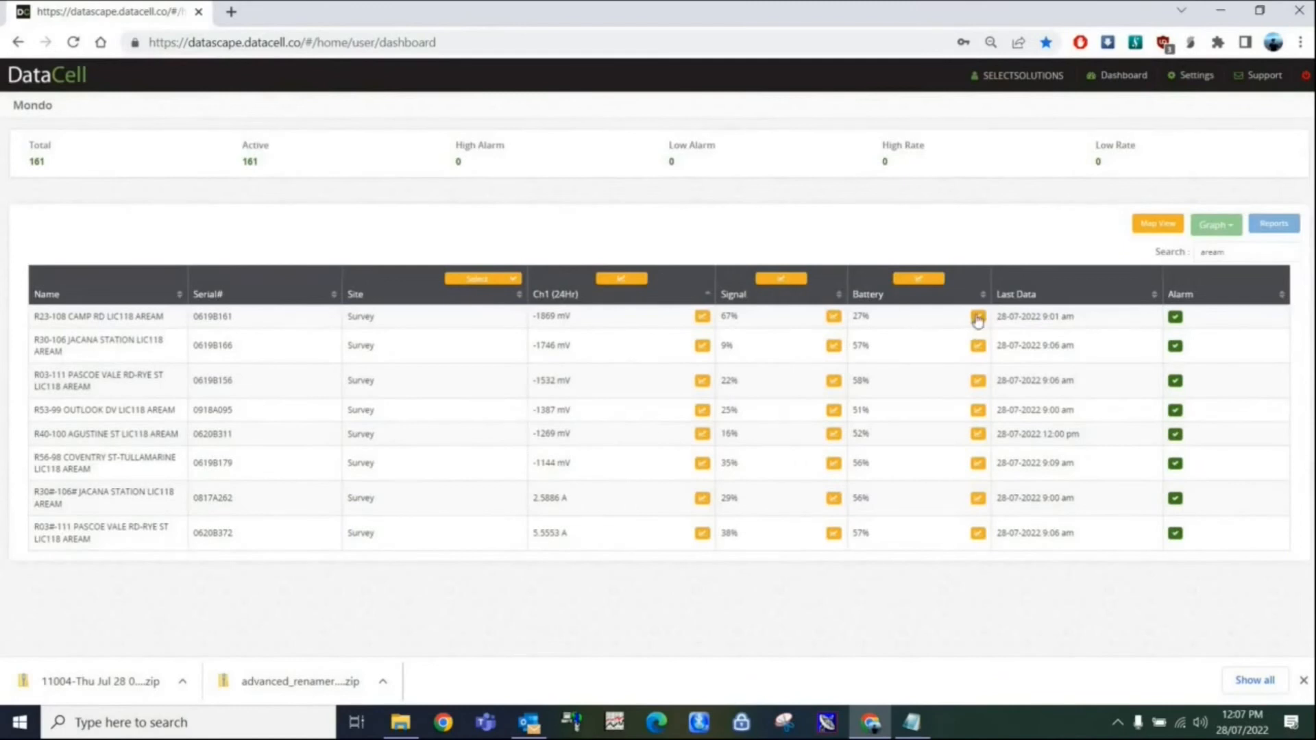
click(983, 295)
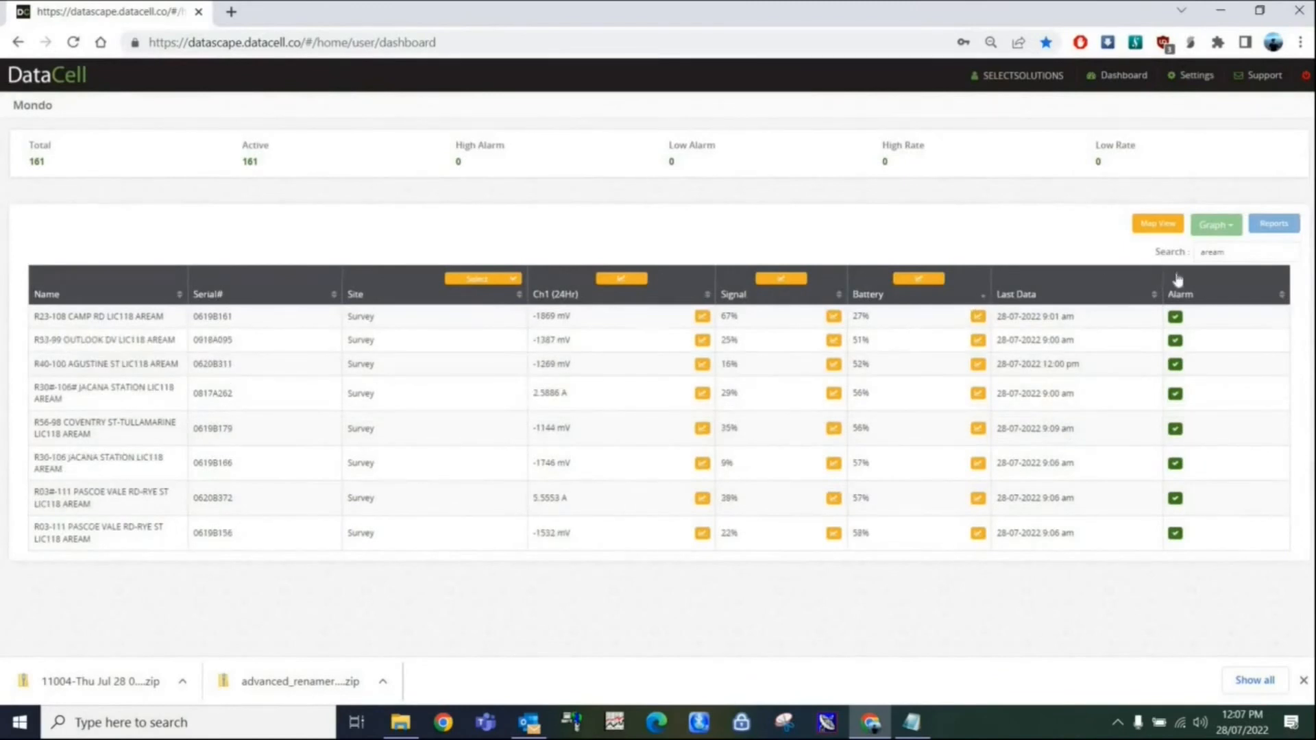
key(BackSpace)
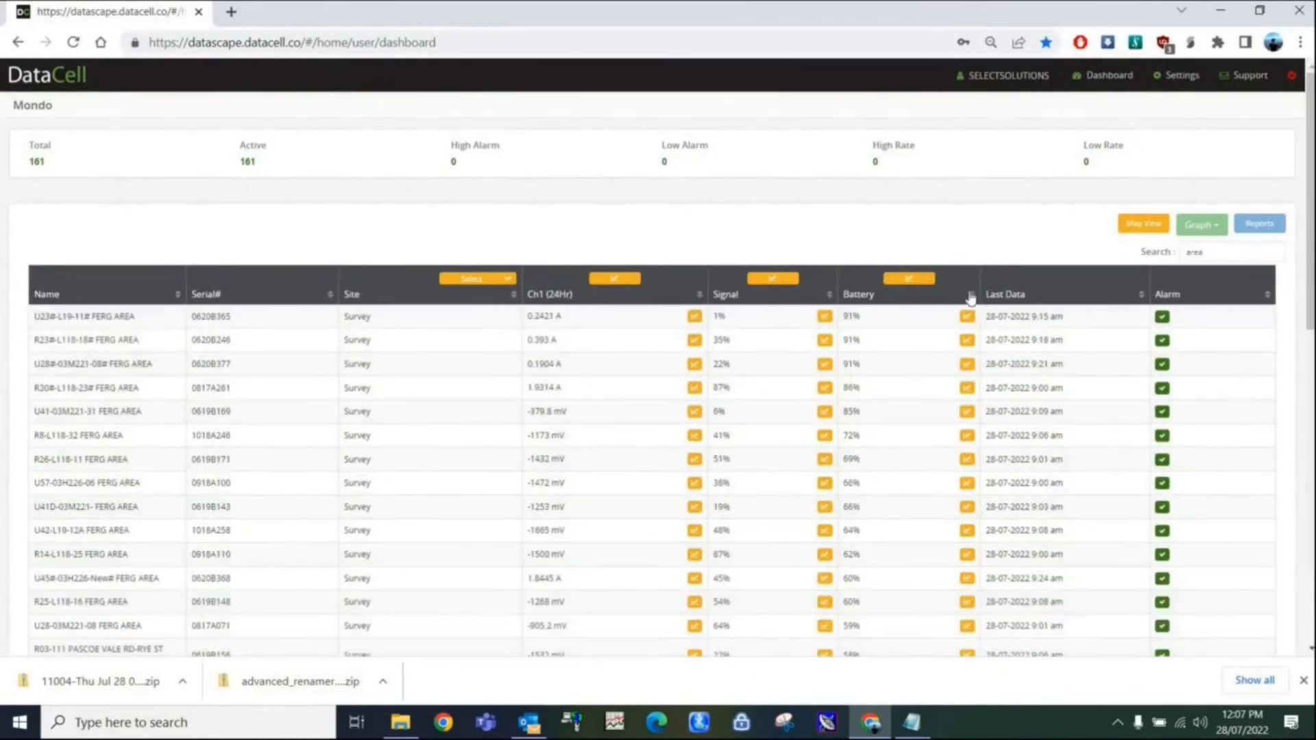
click(970, 297)
drag(1312, 293, 1298, 251)
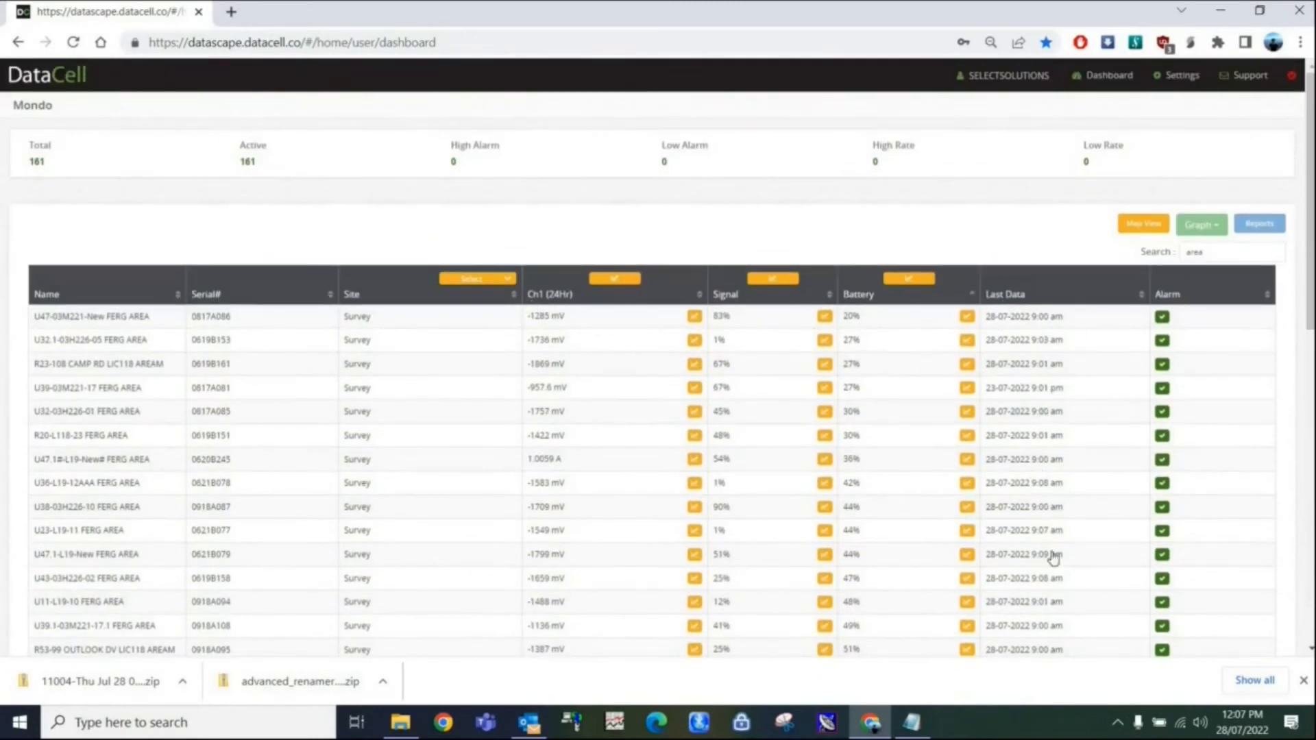
mouse_move(1311, 288)
mouse_down()
mouse_move(1305, 601)
mouse_move(1309, 285)
mouse_up()
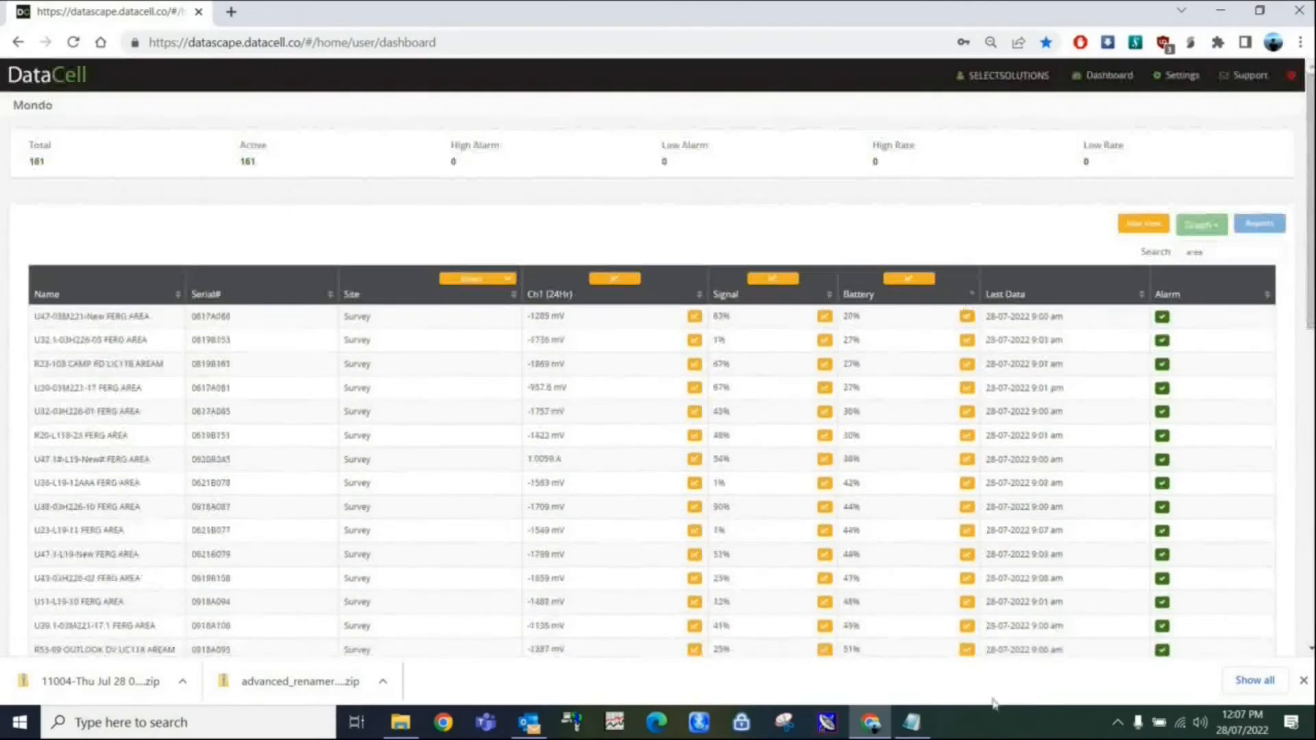
click(1123, 723)
click(1124, 723)
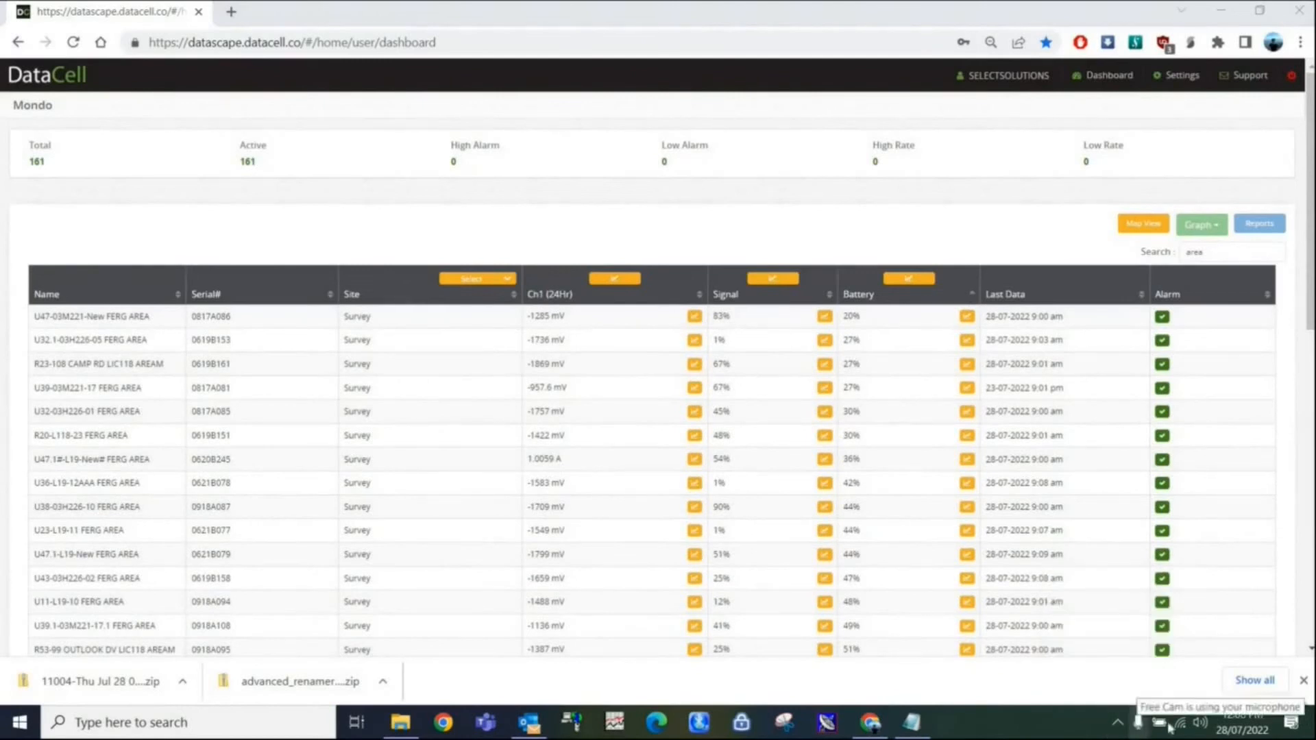
click(1139, 724)
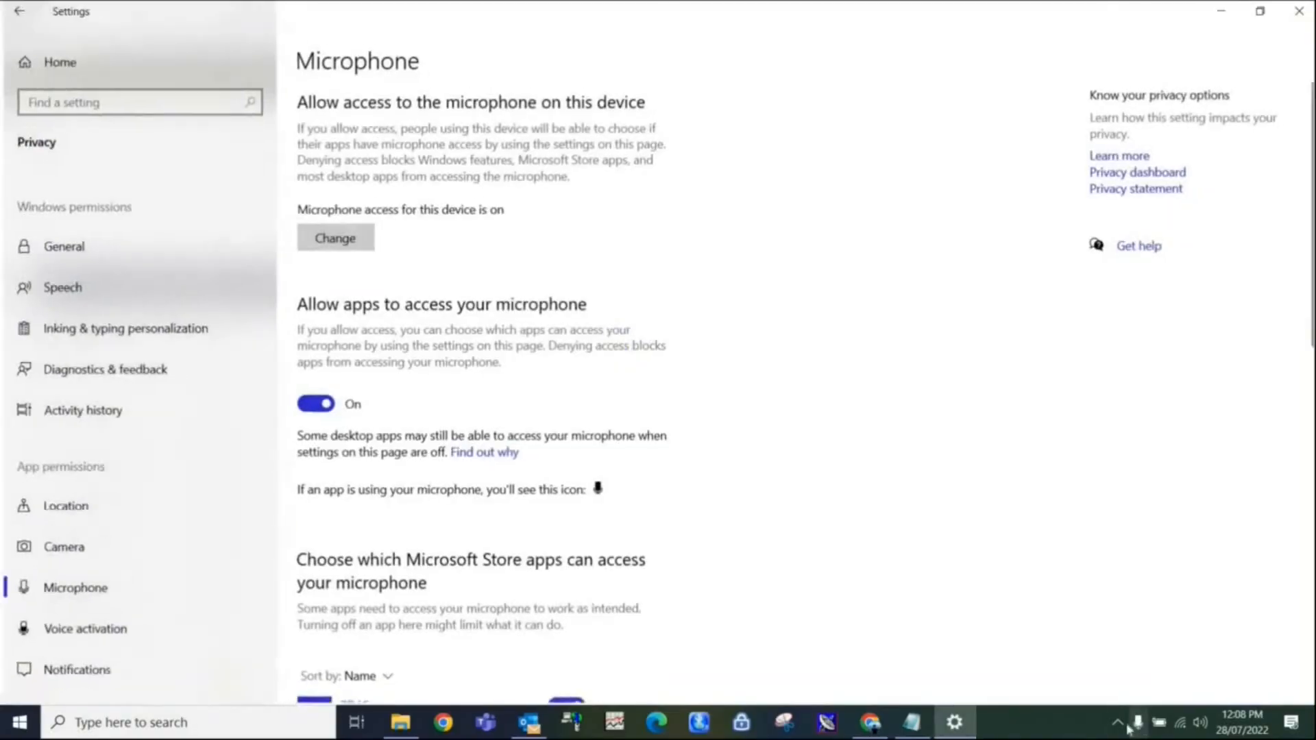
click(1117, 723)
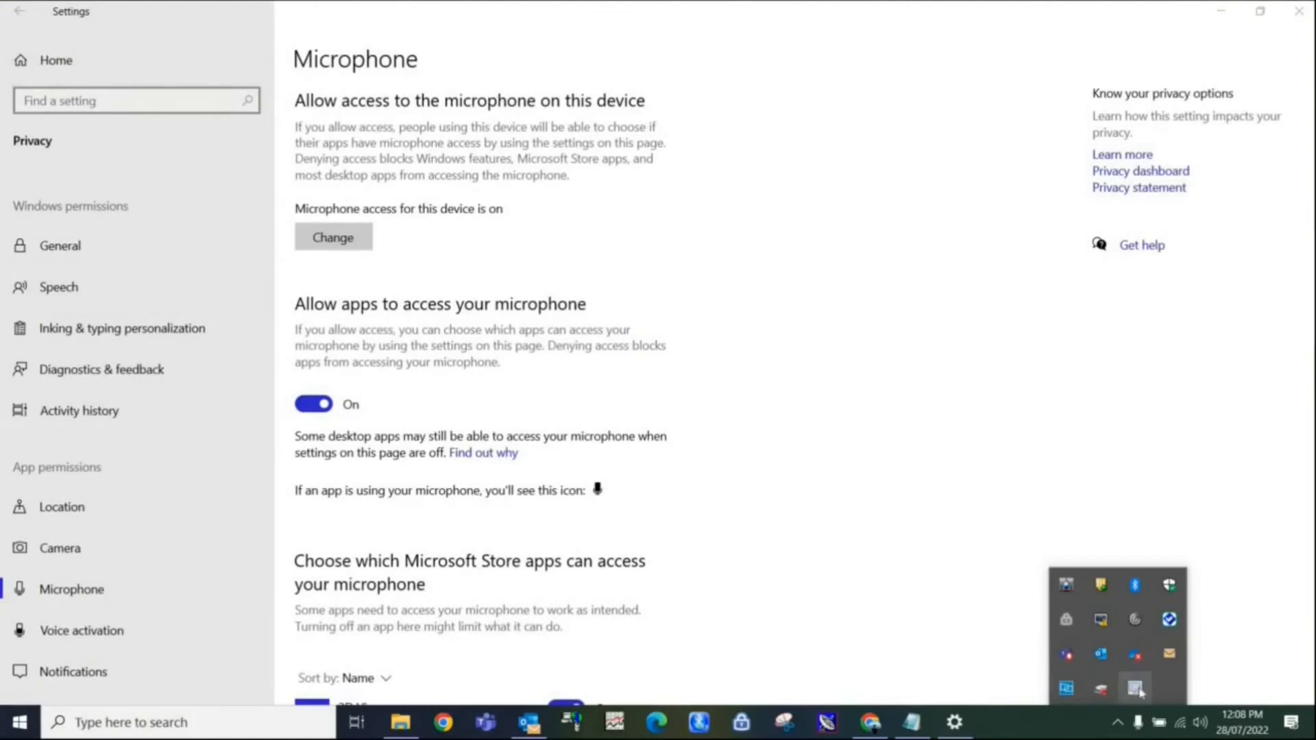
click(1299, 9)
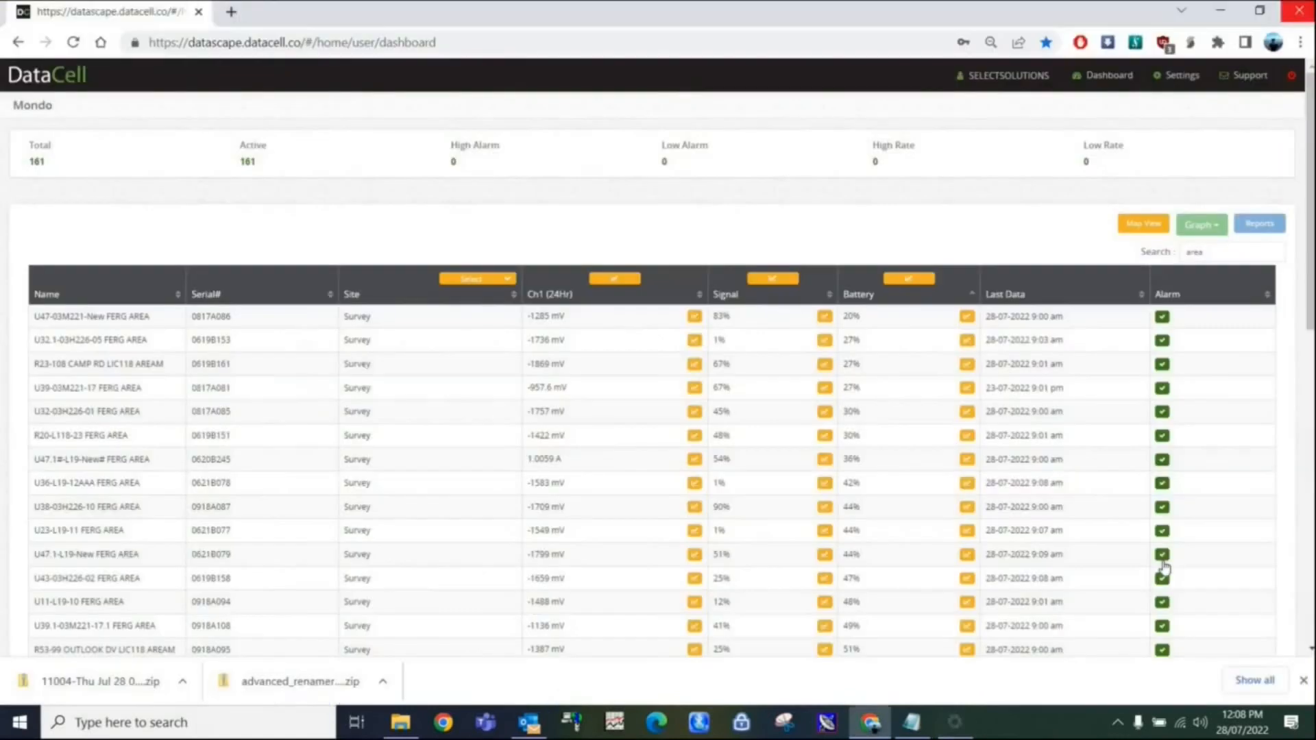
click(1117, 722)
right_click(1132, 654)
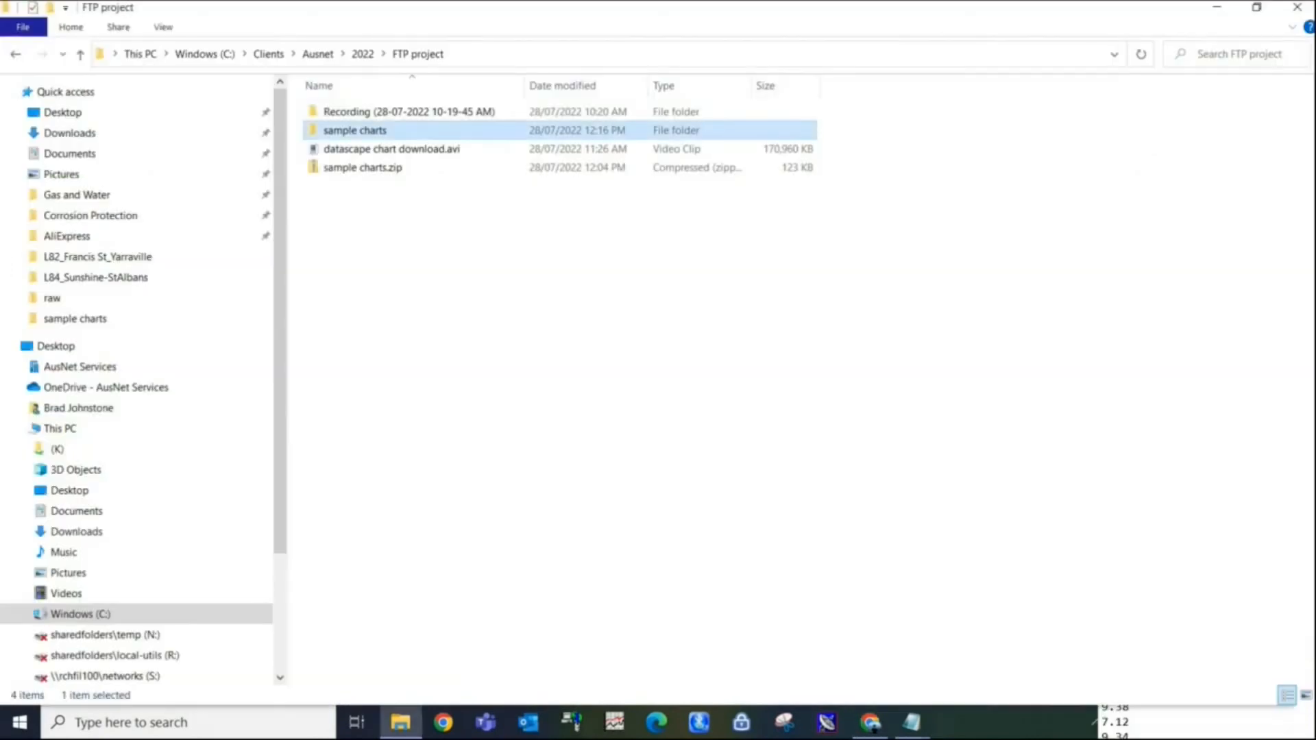
key(Return)
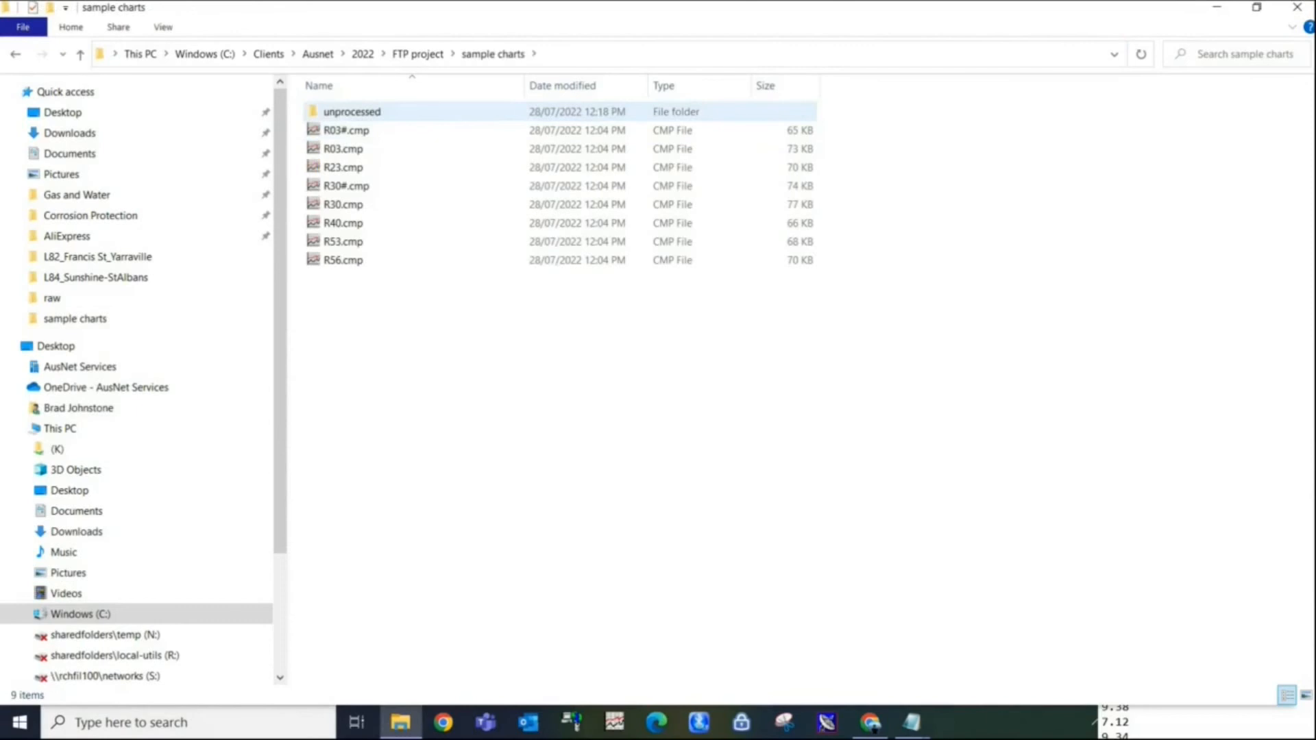
Open R03_raw.cmp from the "unprocessed" folder in Notepad and place its window beside the R03.cmp window.
right_click(348, 111)
key(Escape)
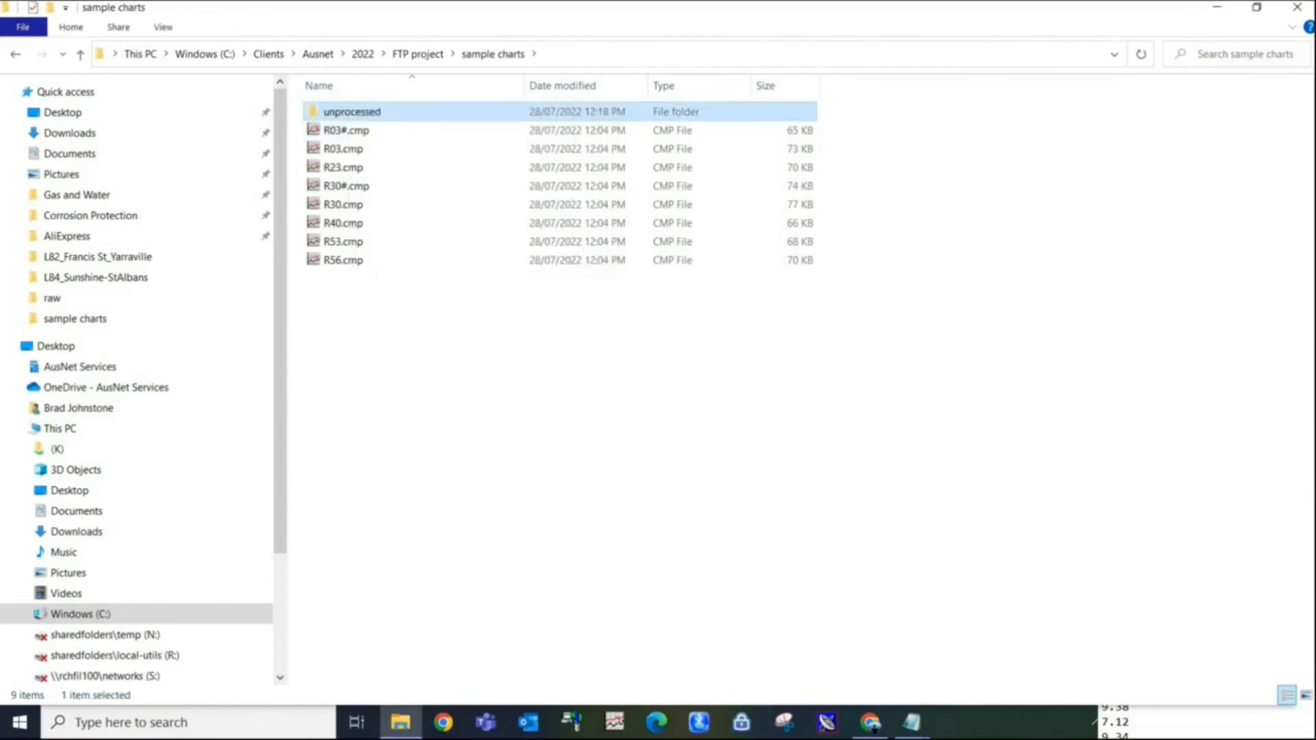
double_click(347, 111)
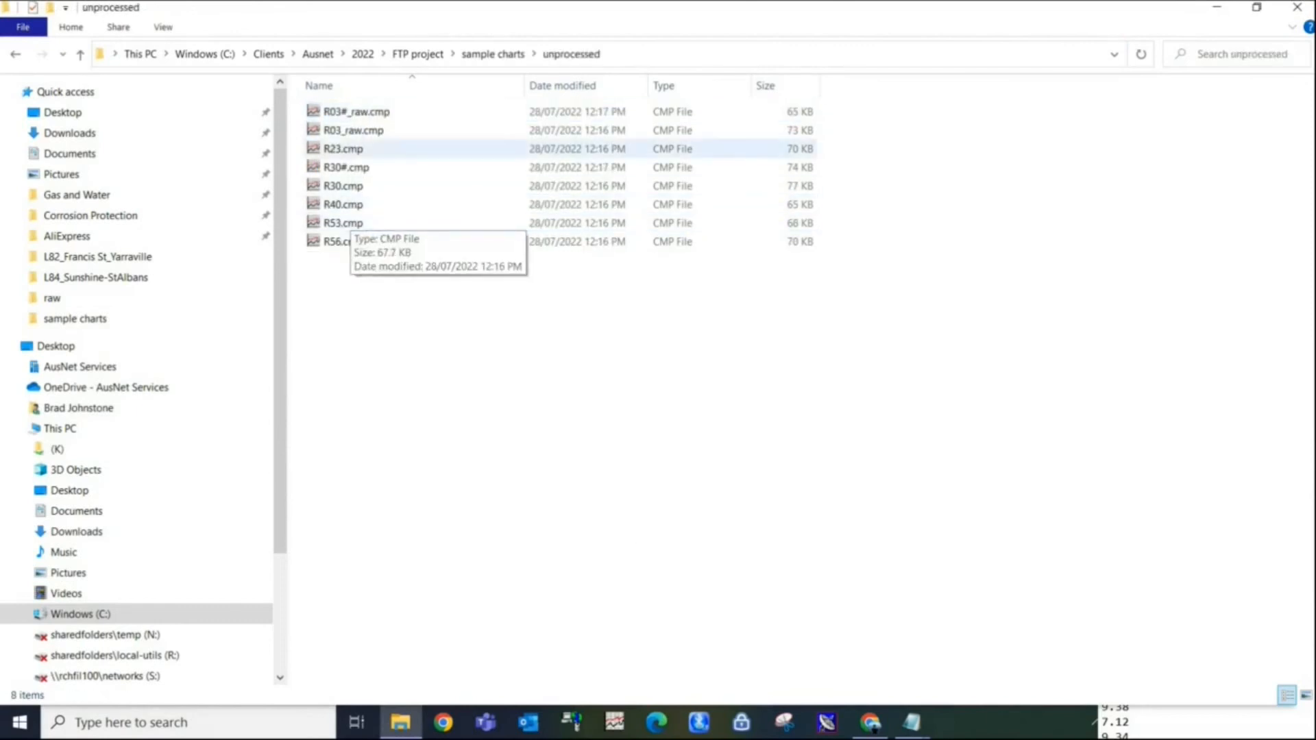
right_click(342, 131)
mouse_move(480, 227)
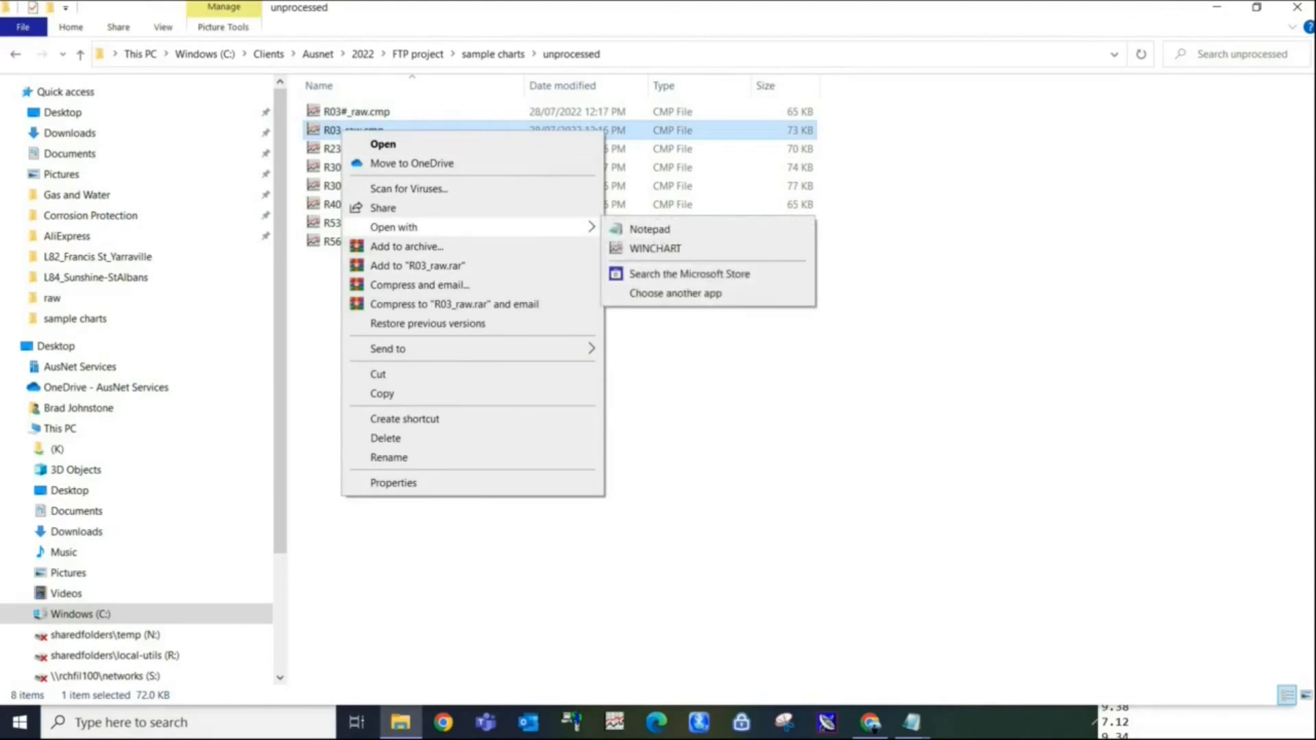
click(654, 248)
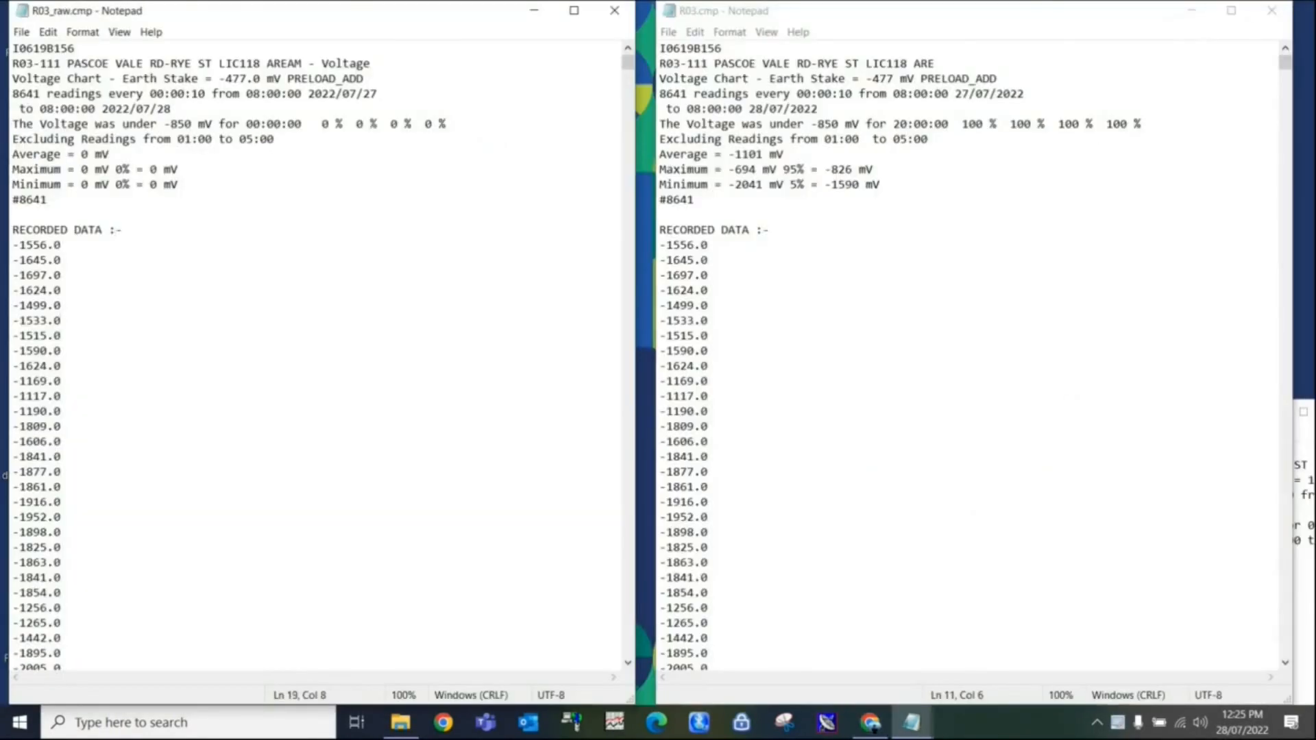
mouse_move(315, 10)
mouse_down()
mouse_move(327, 10)
mouse_move(310, 10)
mouse_up()
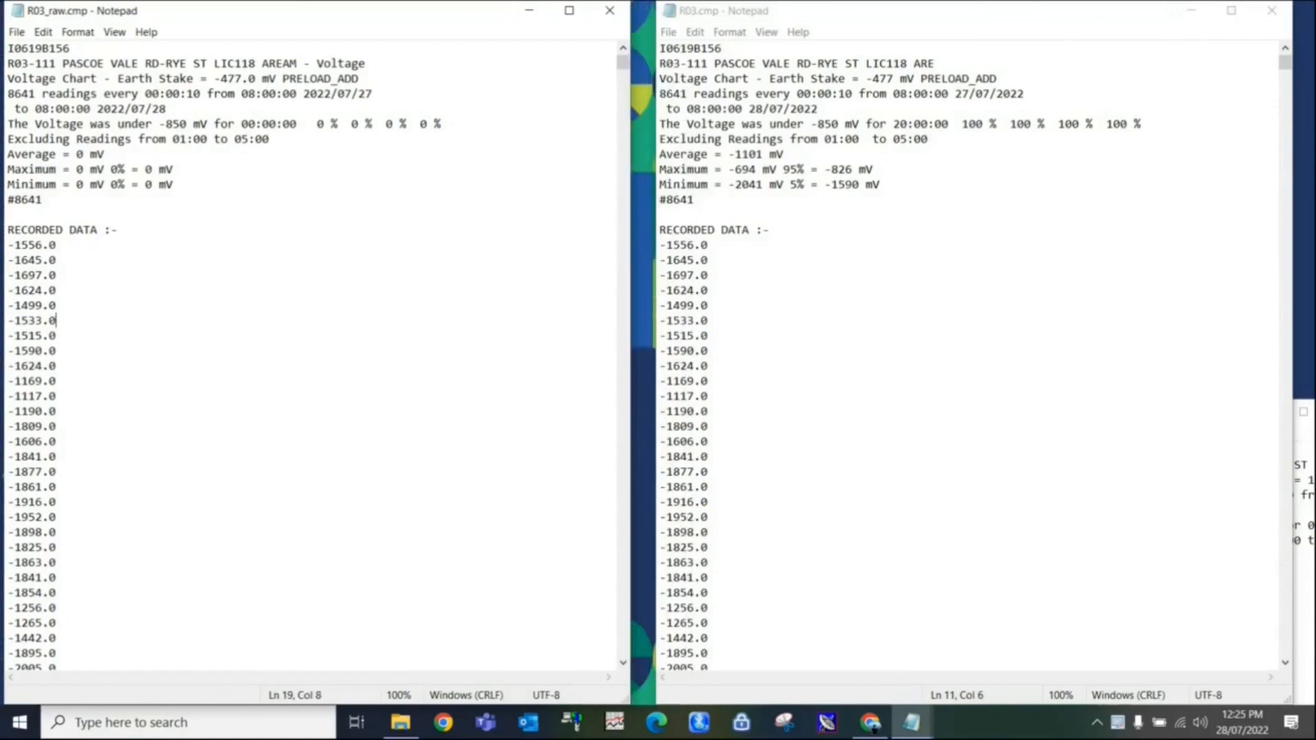
Compare the title, earth stake and reading-period header lines of R03_raw.cmp with those of R03.cmp.
click(359, 63)
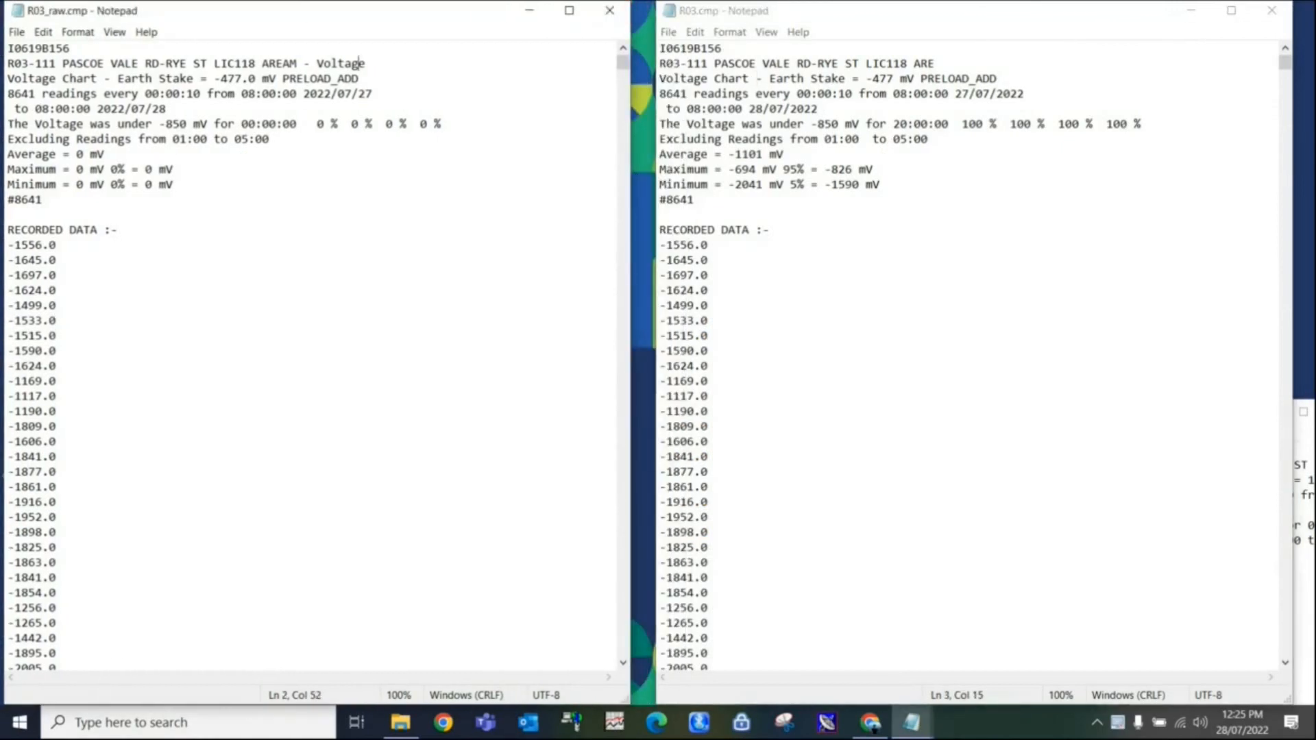
drag(365, 63, 262, 63)
mouse_move(879, 63)
mouse_down()
mouse_move(934, 63)
mouse_move(886, 64)
mouse_up()
click(174, 169)
drag(277, 78, 193, 78)
click(234, 93)
drag(8, 93, 166, 108)
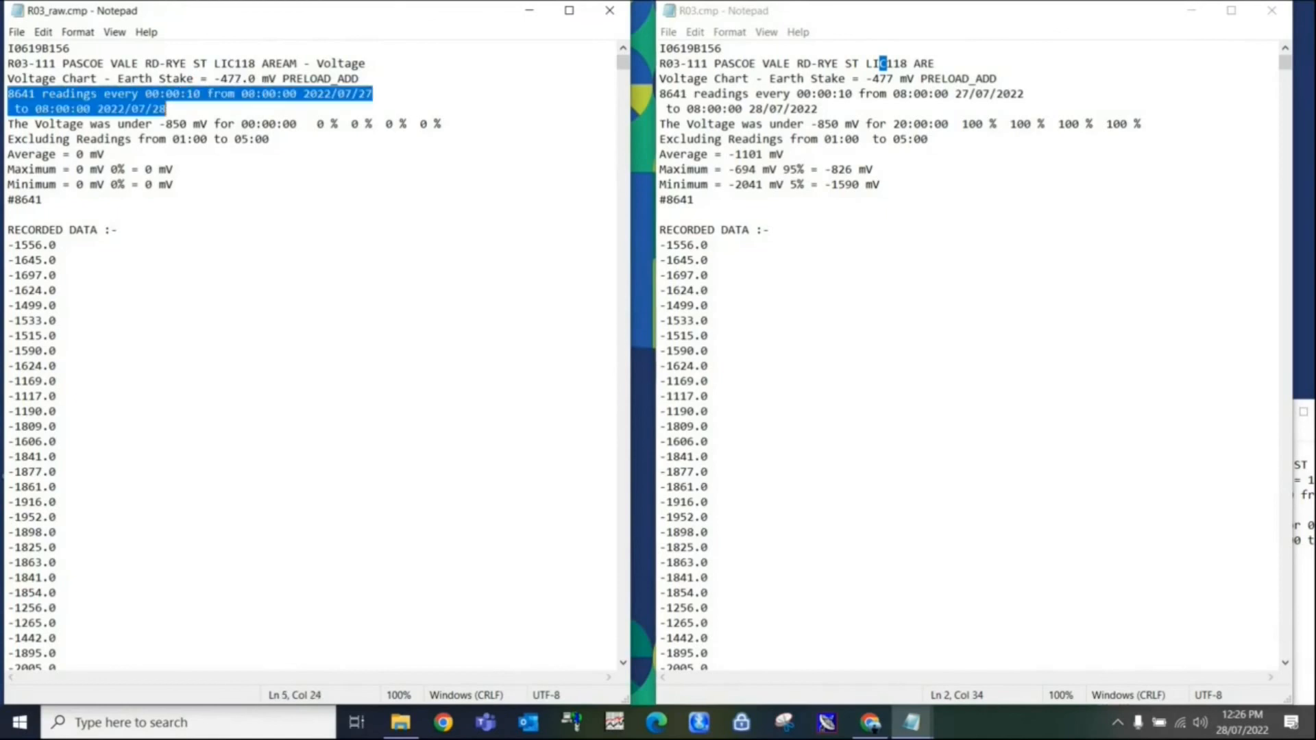
Compare the voltage percentage, excluded period, average, maximum, minimum and reading-count lines, then the recorded data, in both files.
drag(7, 124, 269, 139)
click(269, 138)
drag(7, 154, 174, 185)
click(152, 184)
drag(7, 199, 42, 199)
click(45, 200)
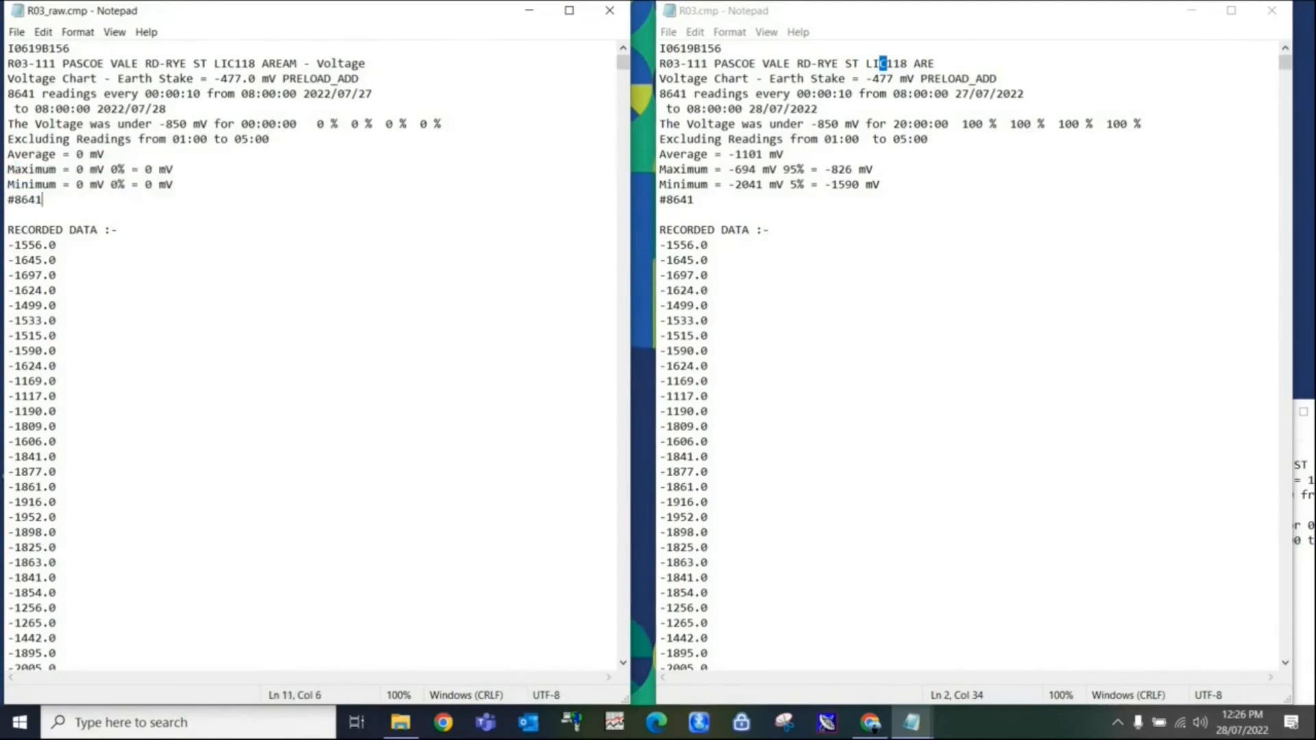
mouse_move(623, 63)
mouse_down()
mouse_move(623, 627)
mouse_move(623, 62)
mouse_up()
mouse_move(1285, 62)
mouse_down()
mouse_move(1285, 648)
mouse_move(1285, 61)
mouse_up()
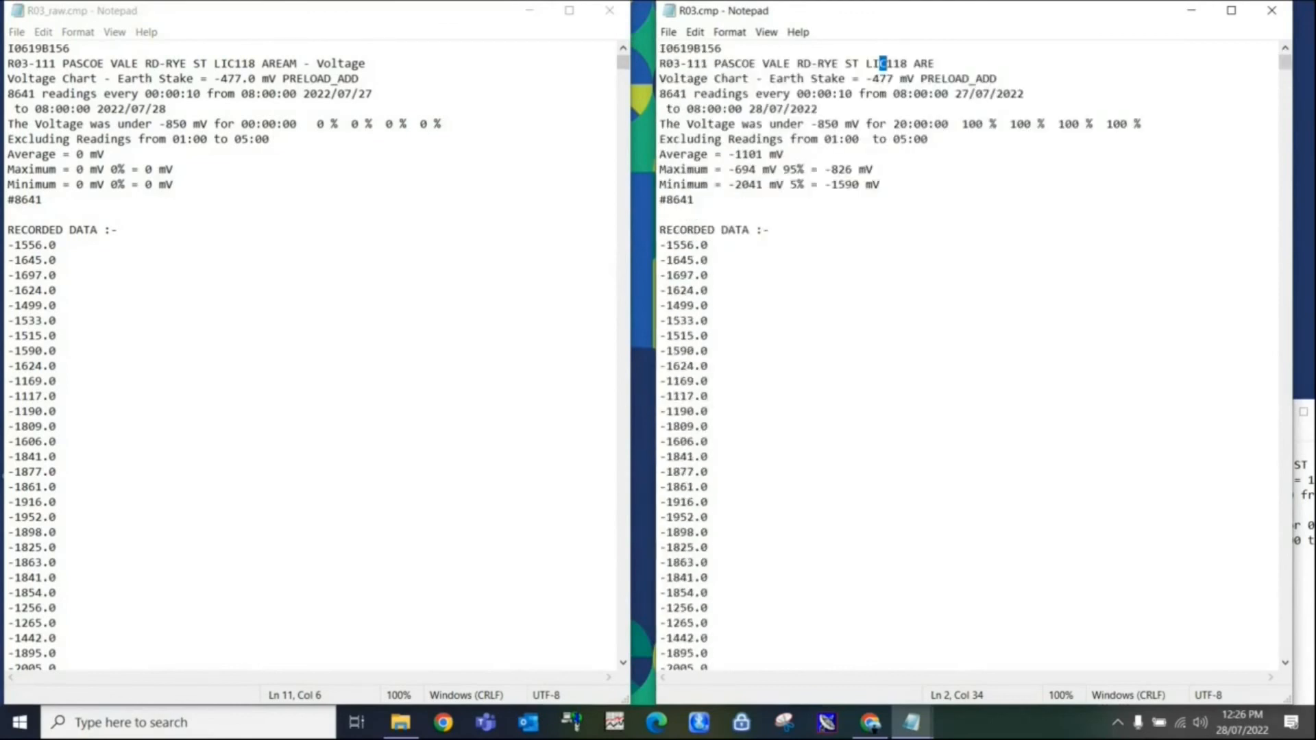
click(1117, 722)
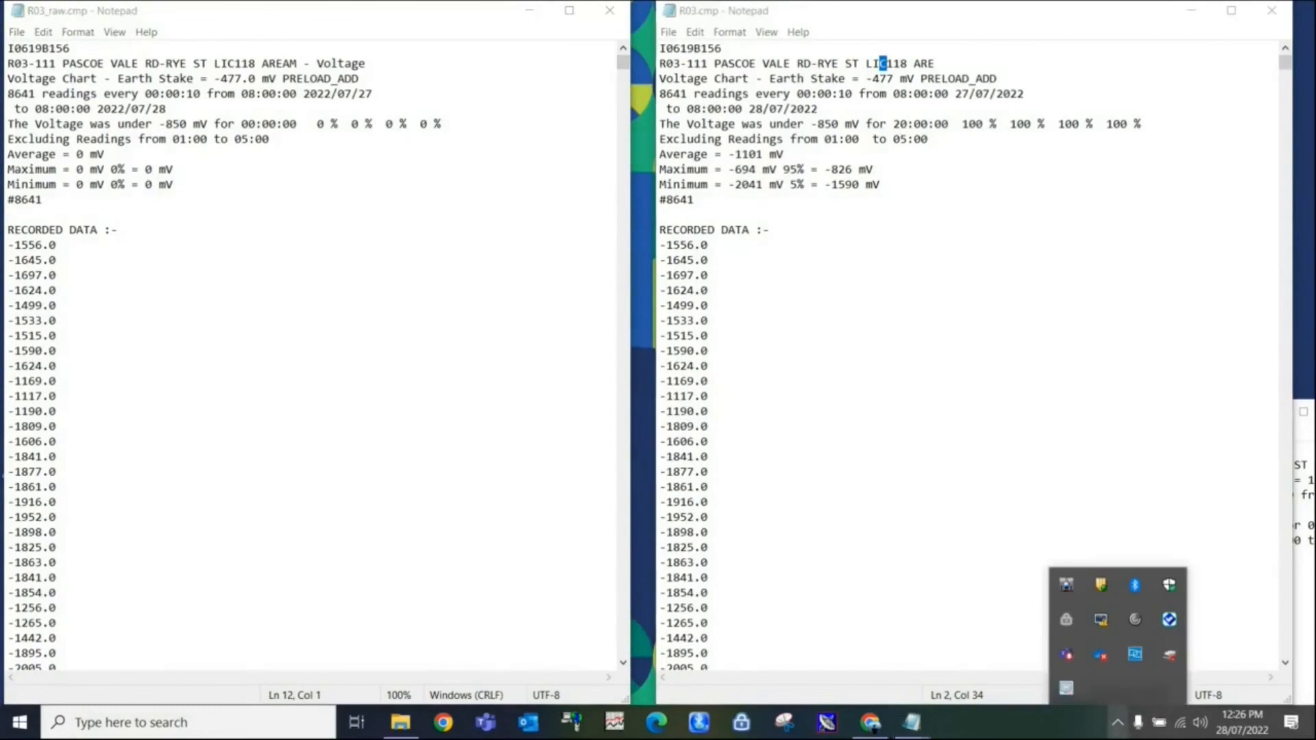